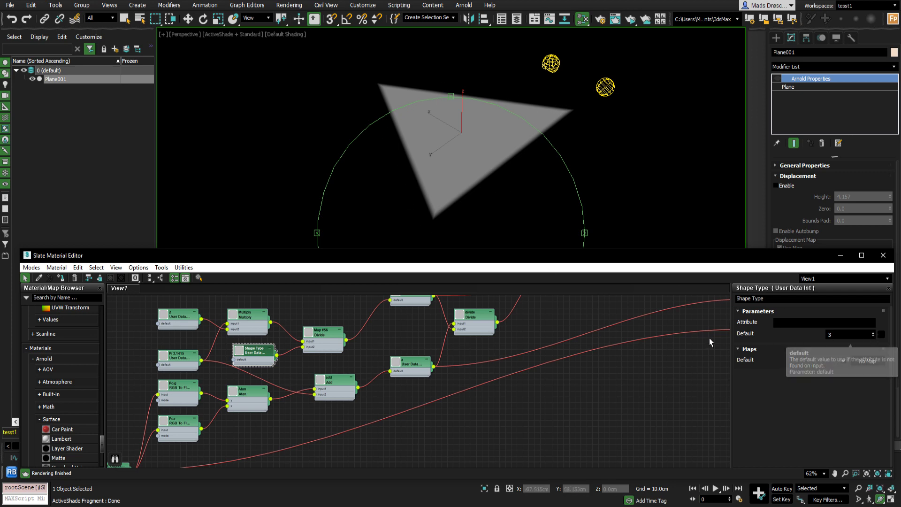
- Try different Shape Type default values with the spinner to preview polygon shapes on the plane
left_click_drag(843, 334, 665, 352)
left_click(245, 354)
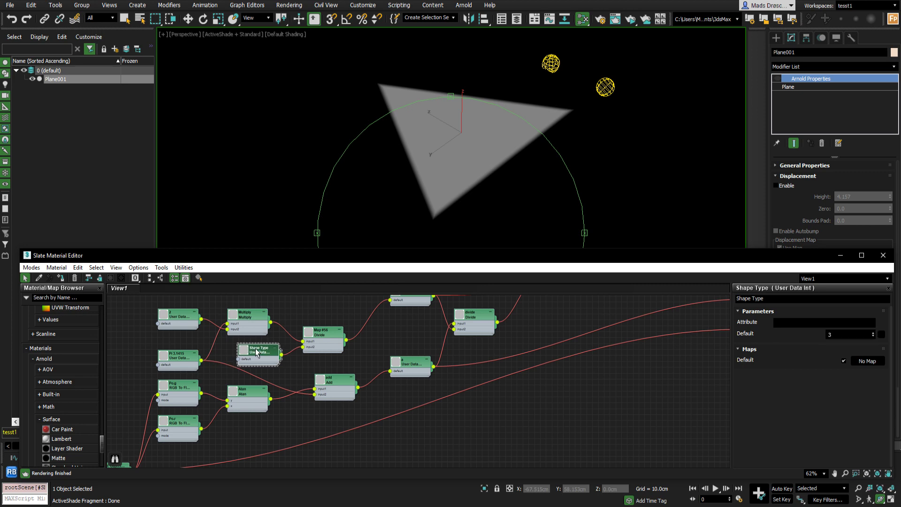
left_click(874, 333)
left_click(874, 332)
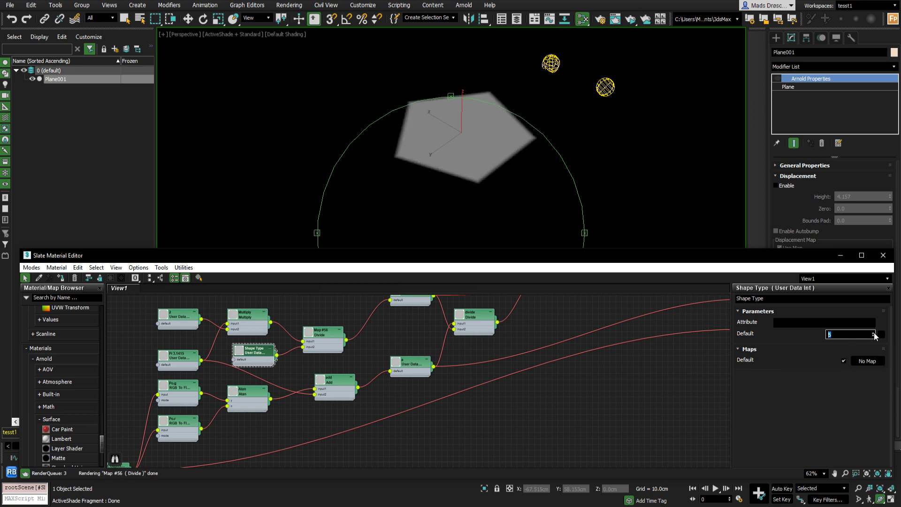
left_click(874, 333)
left_click(873, 337)
left_click(873, 336)
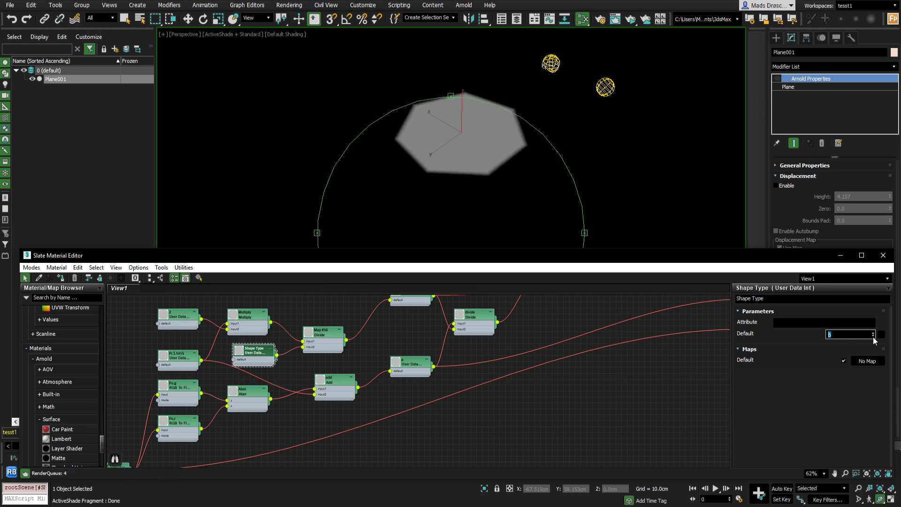
left_click(874, 337)
- Survey the whole shader node network and the shape in the viewport
middle_click_drag(404, 317, 362, 362)
scroll(400, 301, "down", 3)
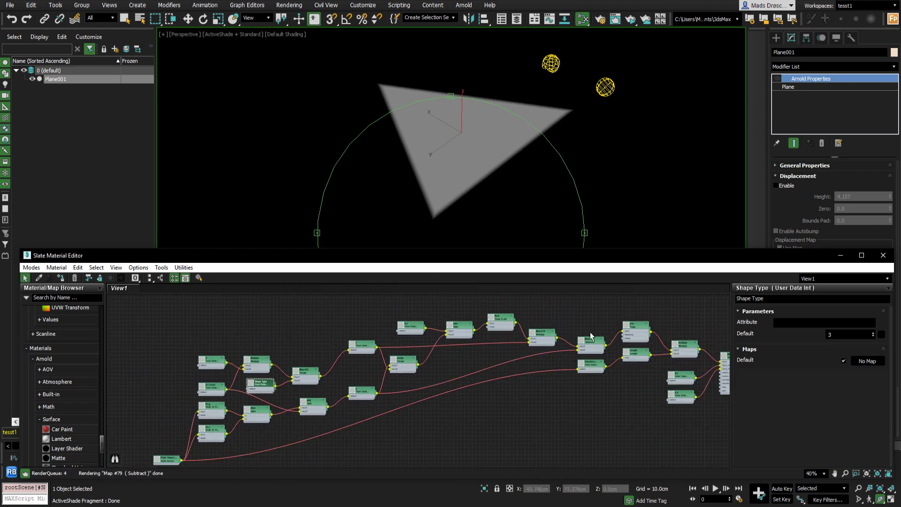
middle_click_drag(567, 329, 409, 331)
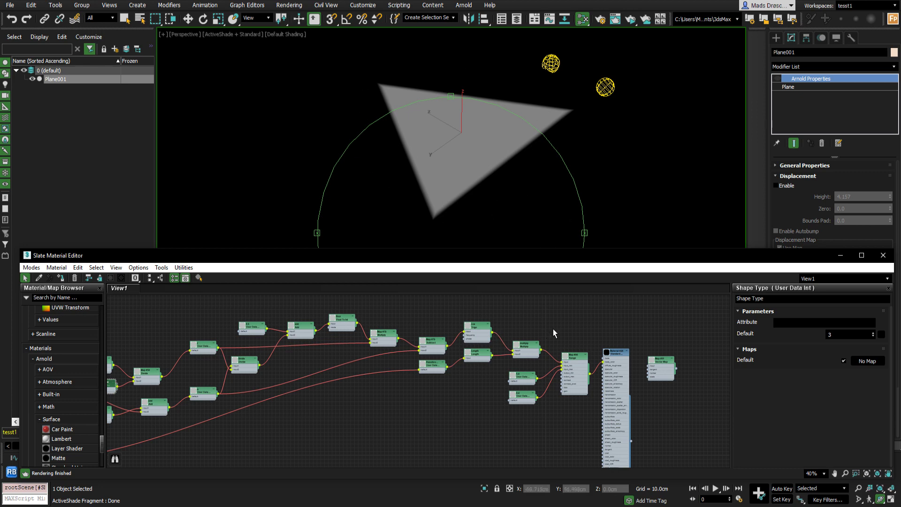
middle_click_drag(545, 328, 502, 338)
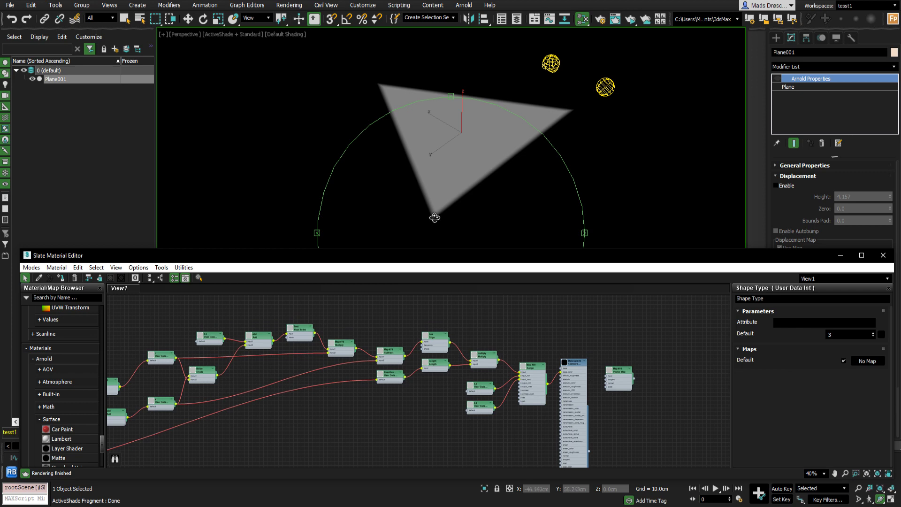
scroll(435, 216, "up", 3)
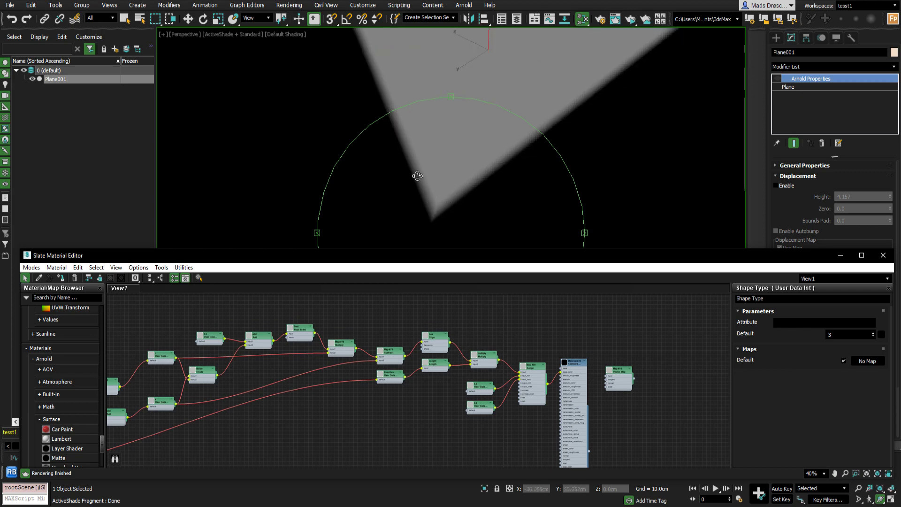
scroll(449, 206, "down", 3)
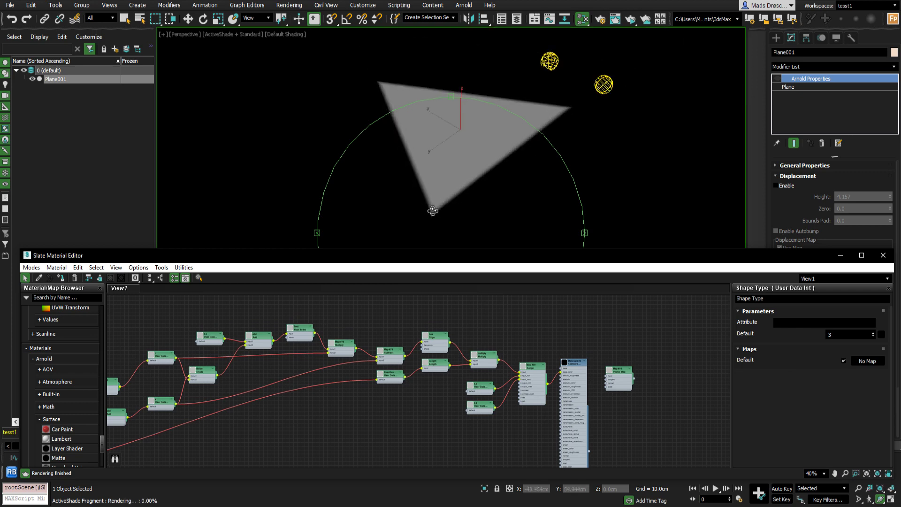
mouse_move(456, 172)
middle_mouse_down()
mouse_move(461, 190)
mouse_move(461, 178)
middle_mouse_up()
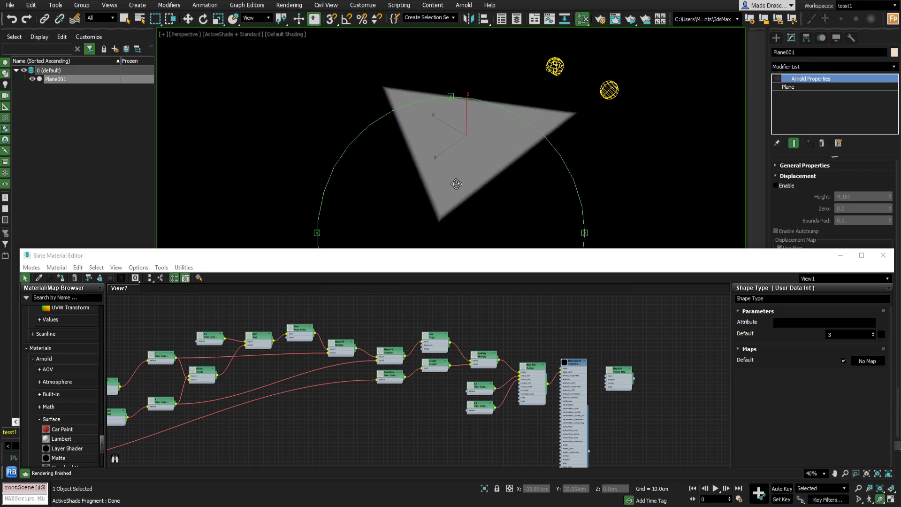
- Maximize the Slate Material Editor and float the parameter panel over the node view
left_click_drag(462, 261, 463, 228)
double_click(463, 226)
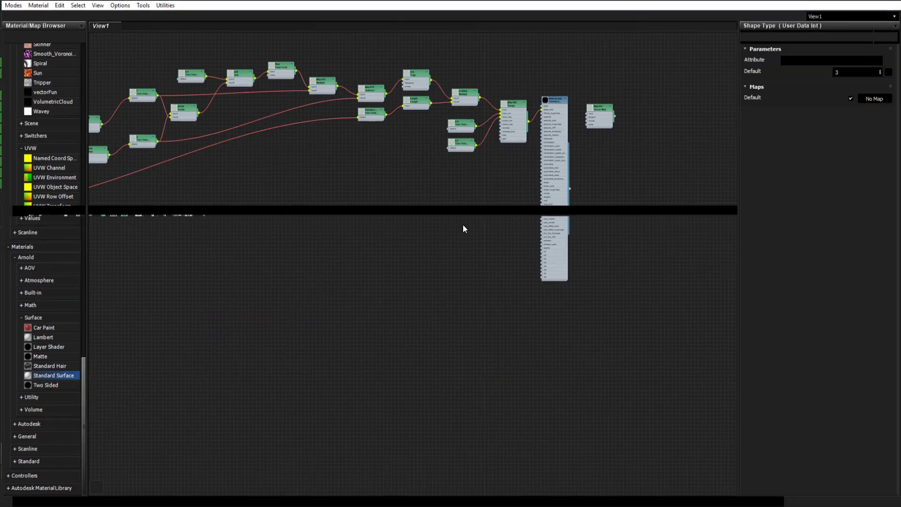
left_click_drag(839, 26, 700, 198)
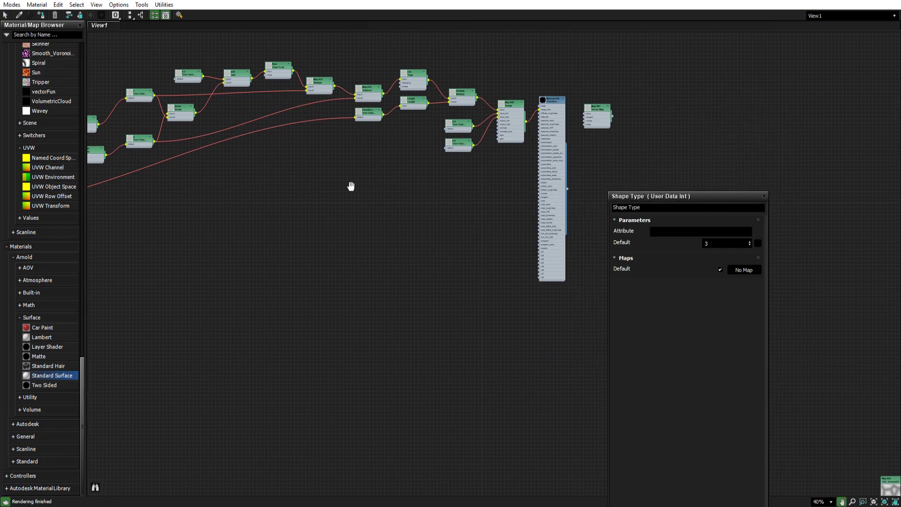
- Switch the Point Object node's variable to P and then back to Po
middle_click_drag(353, 185, 439, 202)
middle_click_drag(301, 234, 472, 254)
scroll(466, 230, "up", 5)
scroll(466, 228, "up", 6)
left_click_drag(452, 247, 422, 236)
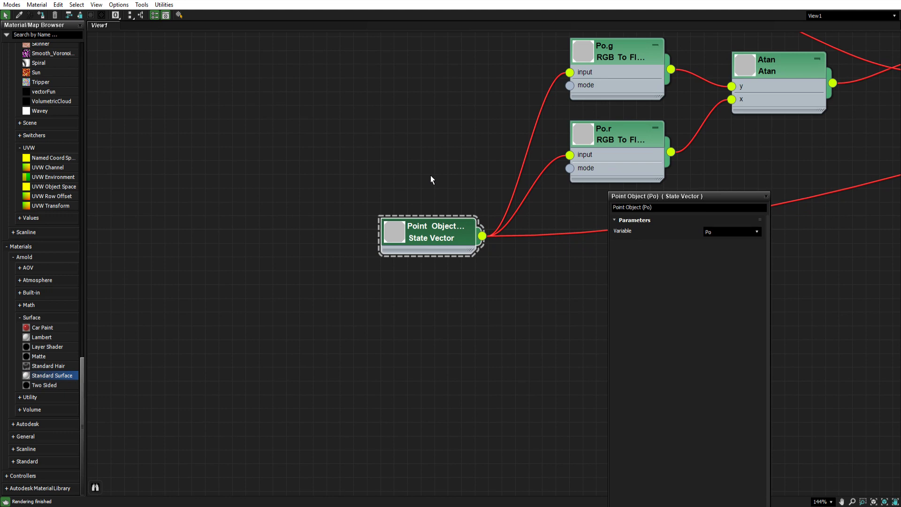
left_click(714, 230)
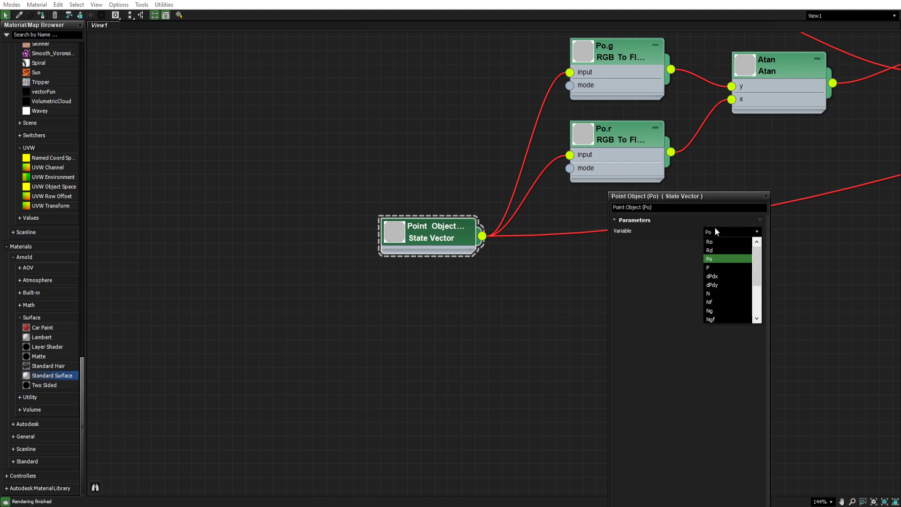
left_click(719, 263)
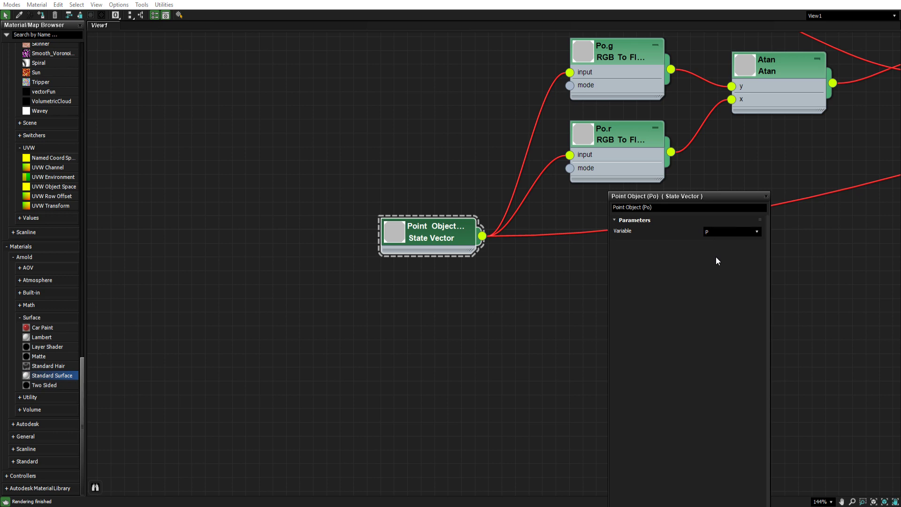
left_click(719, 231)
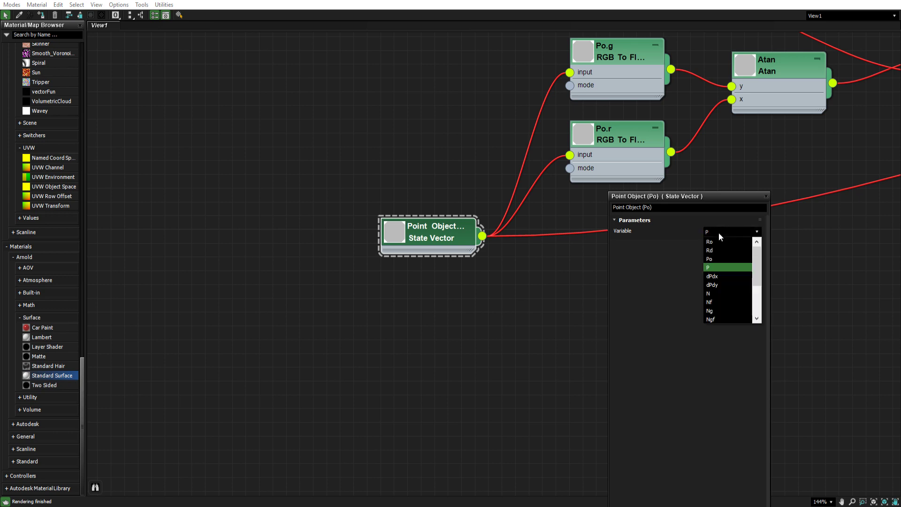
left_click(721, 258)
- Inspect the parameters of the Po.r, Po.g and Atan nodes
left_click_drag(688, 198, 738, 264)
middle_click_drag(607, 216, 523, 233)
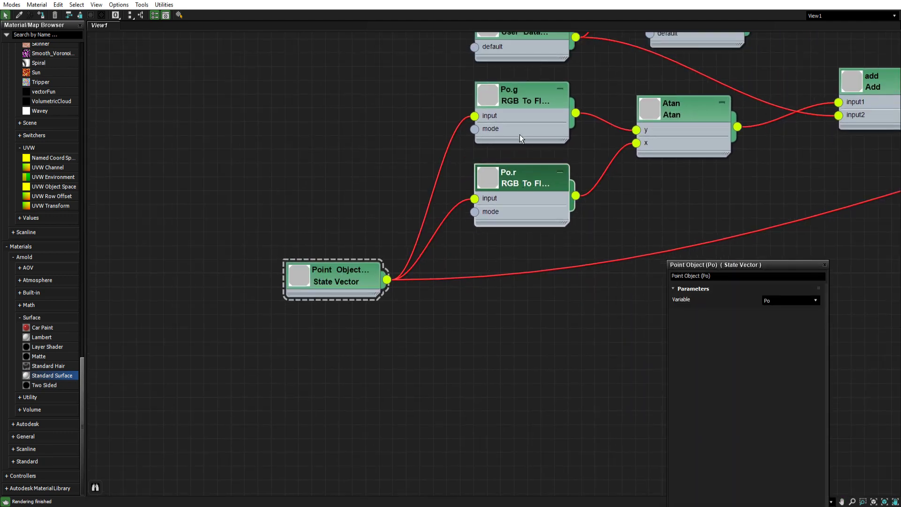
left_click(504, 177)
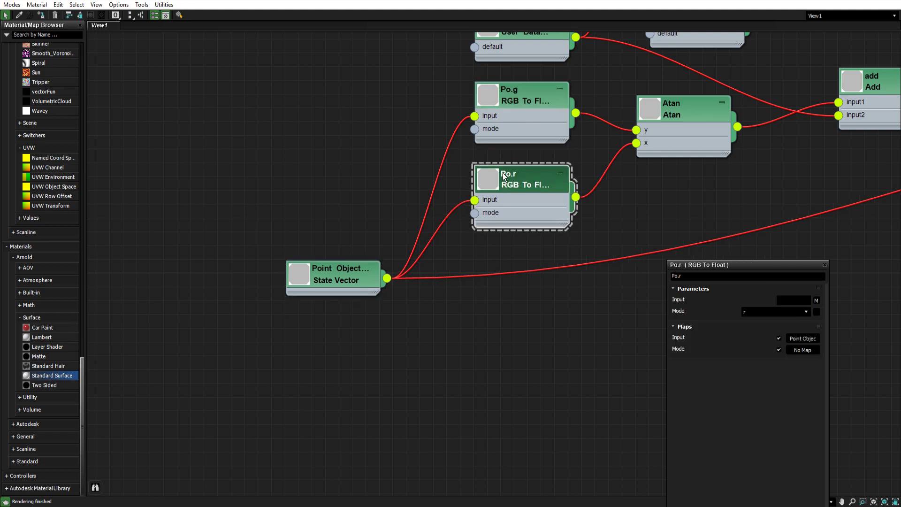
left_click(527, 96)
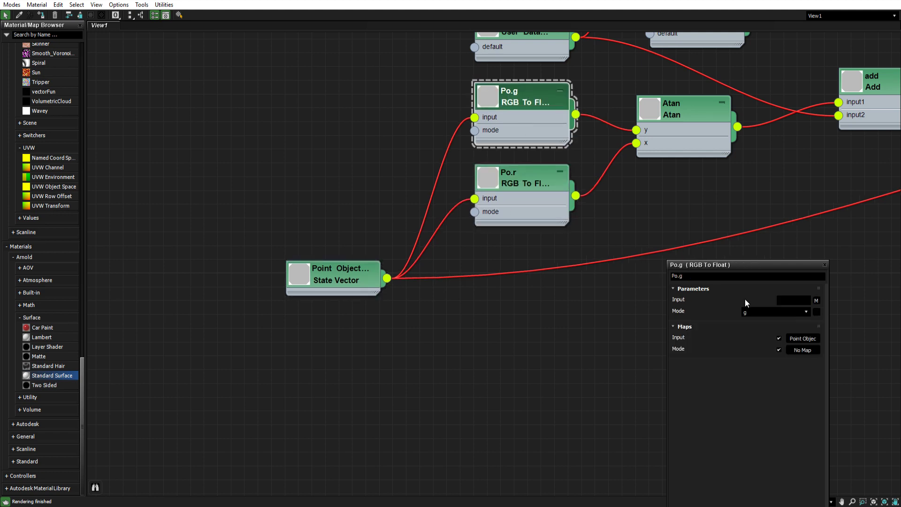
left_click(760, 311)
left_click(760, 375)
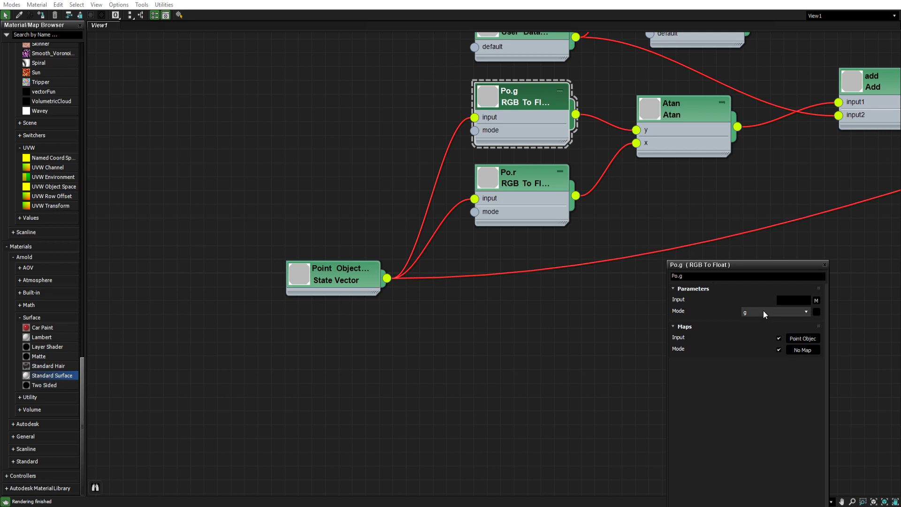
left_click(524, 181)
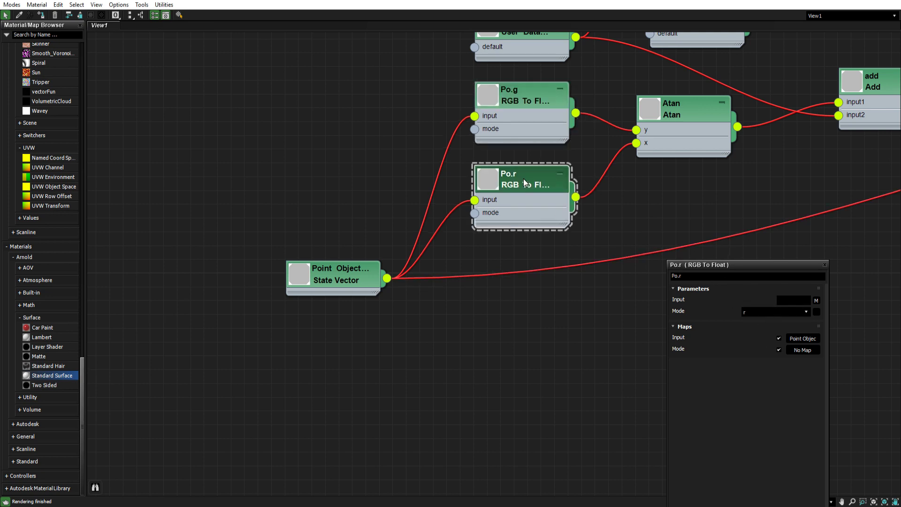
left_click(533, 107)
middle_click_drag(539, 114, 395, 162)
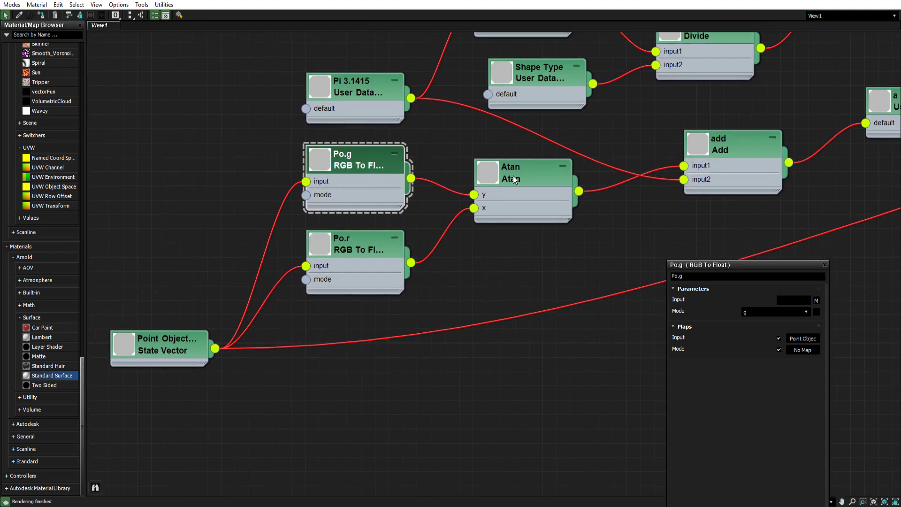
left_click(516, 178)
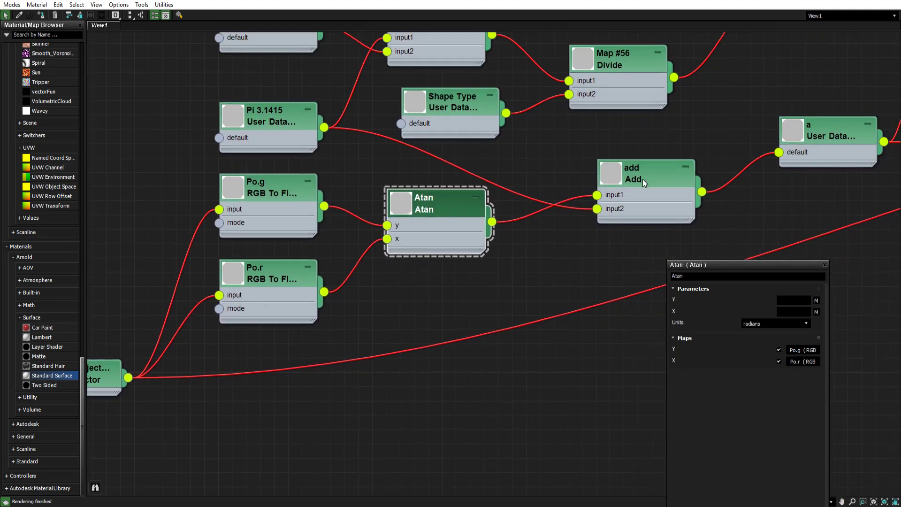
- Set the Pi 3.1415 node's default value to 3.1416
left_click(272, 121)
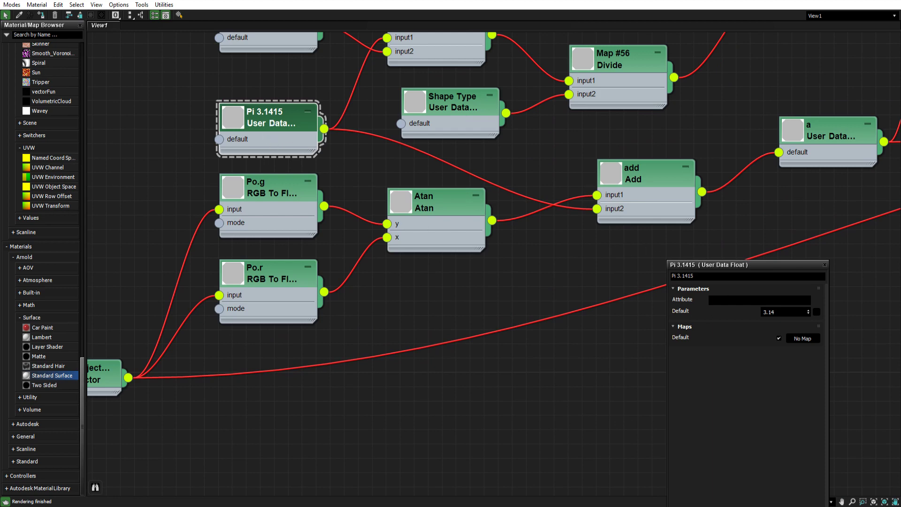
left_click(785, 312)
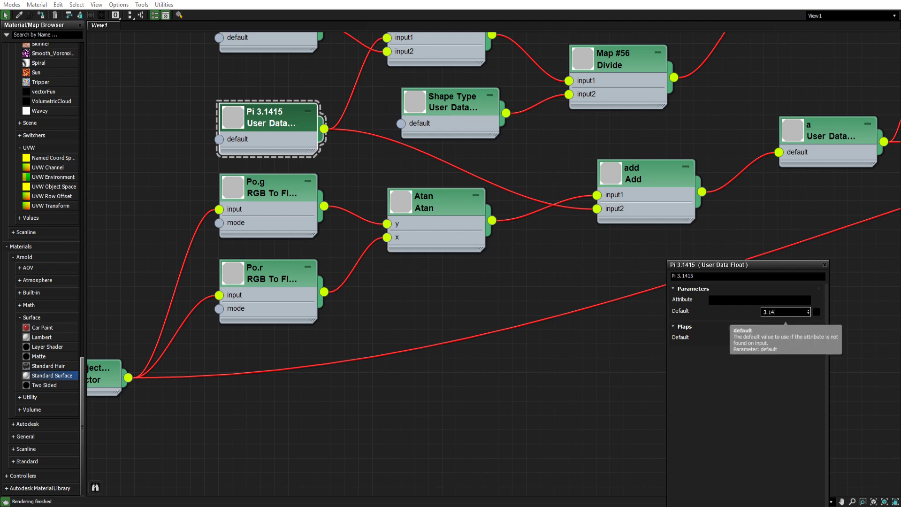
type("16")
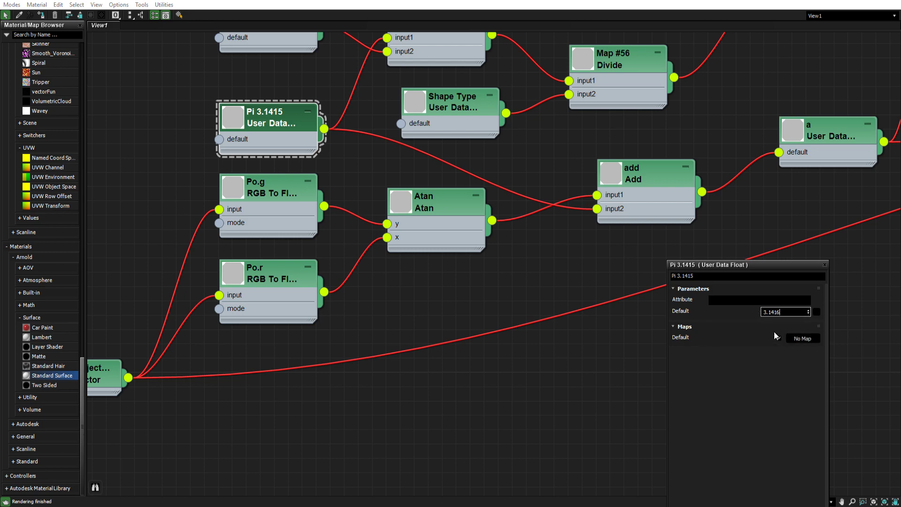
key("Return")
left_click(781, 314)
- Widen the 'a' User Data Float node so its full title shows
middle_click_drag(389, 151, 358, 169)
middle_click_drag(642, 203, 500, 236)
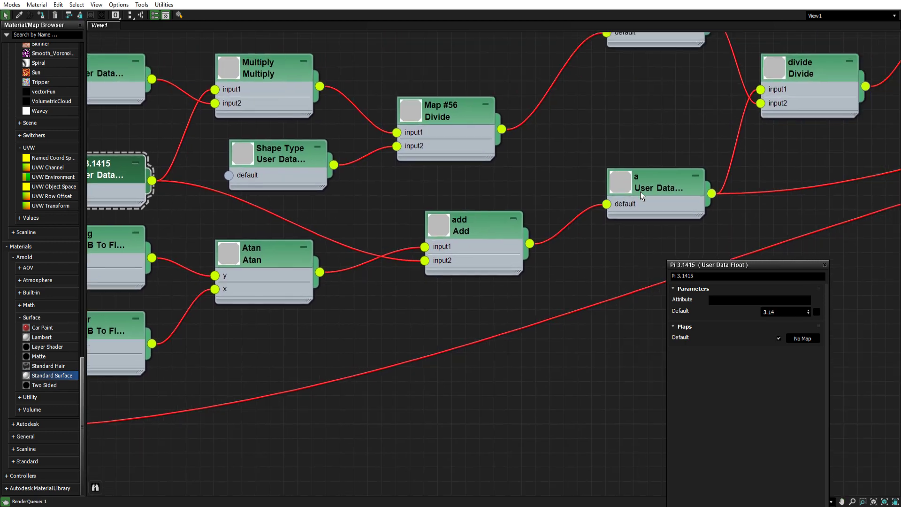
left_click(644, 193)
left_click_drag(701, 218, 731, 220)
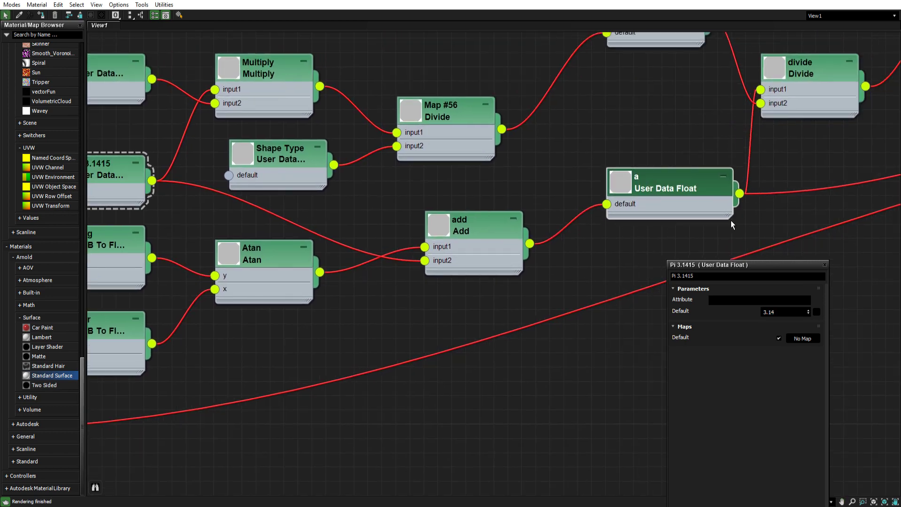
- Inspect the divide node's inputs and the 'a' node's parameters
middle_click_drag(686, 177, 490, 244)
middle_click_drag(525, 191, 494, 241)
left_click_drag(610, 182, 636, 181)
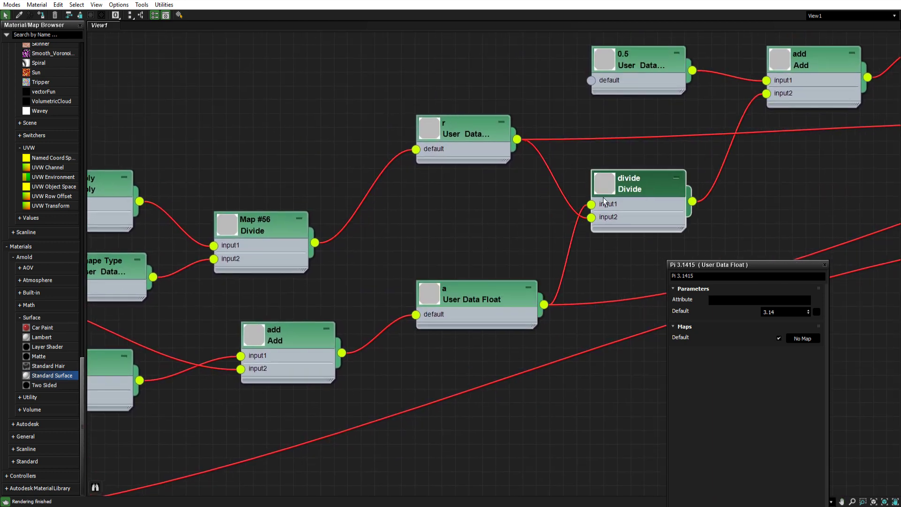
middle_click_drag(483, 240, 549, 203)
left_click(704, 170)
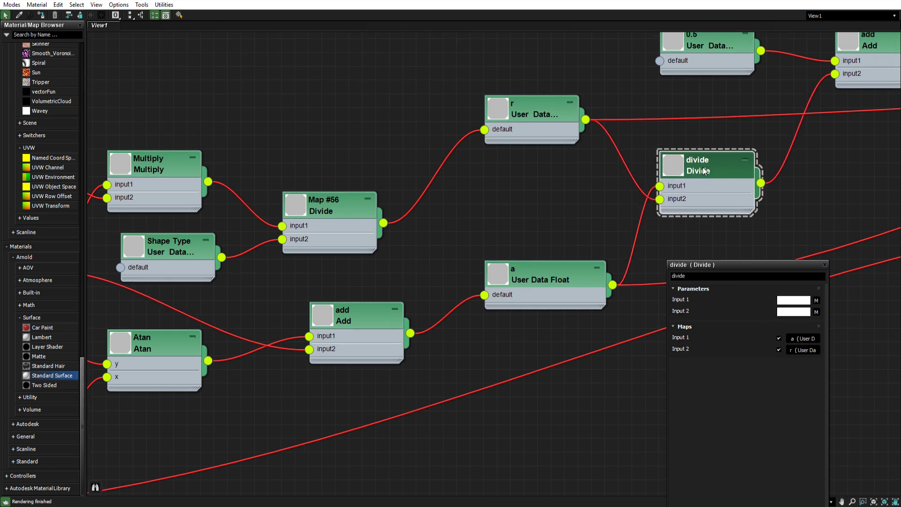
left_click(546, 277)
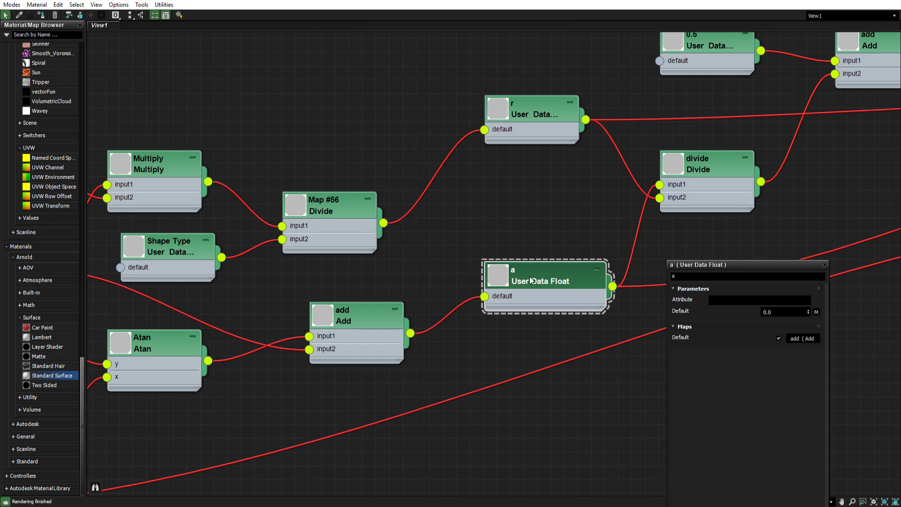
left_click(691, 167)
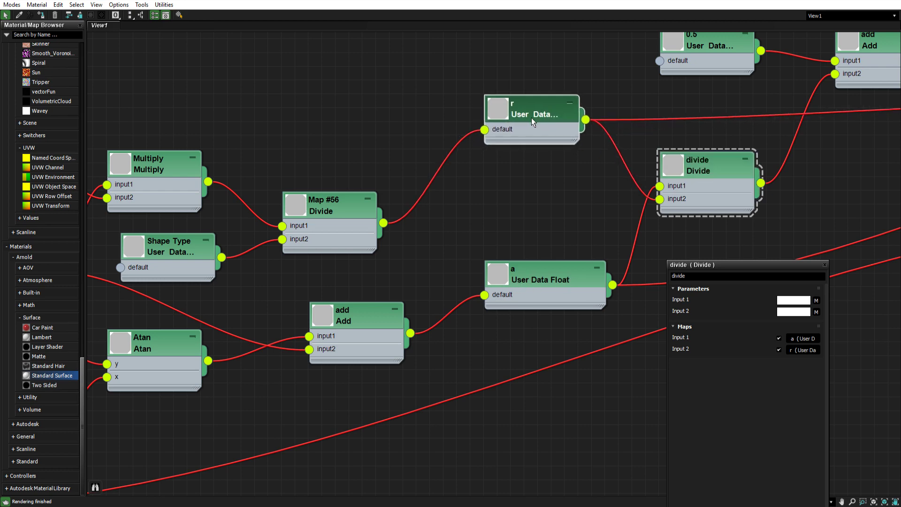
- Widen the 'r' User Data Float node so its full title shows
left_click_drag(575, 141, 602, 141)
left_click(540, 106)
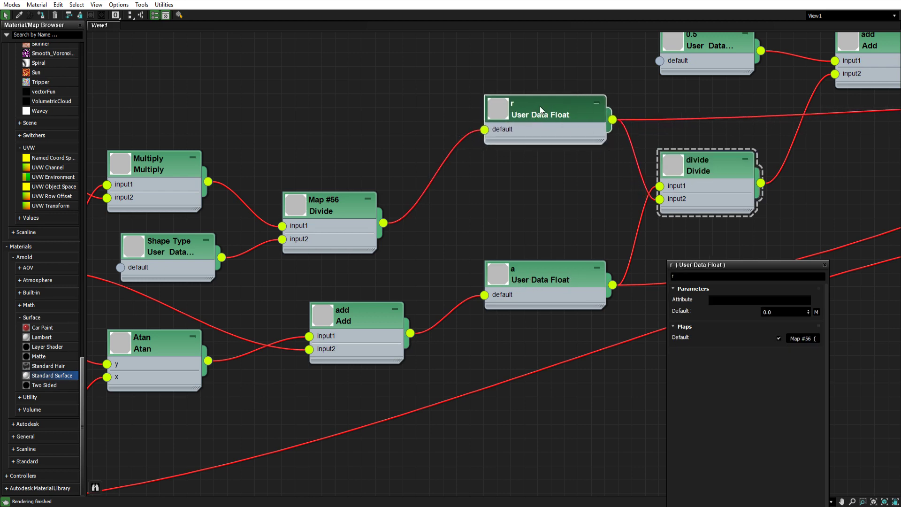
- Select the Map #56 Divide node and nudge the Multiply node slightly upward
middle_click_drag(387, 185, 607, 128)
double_click(551, 147)
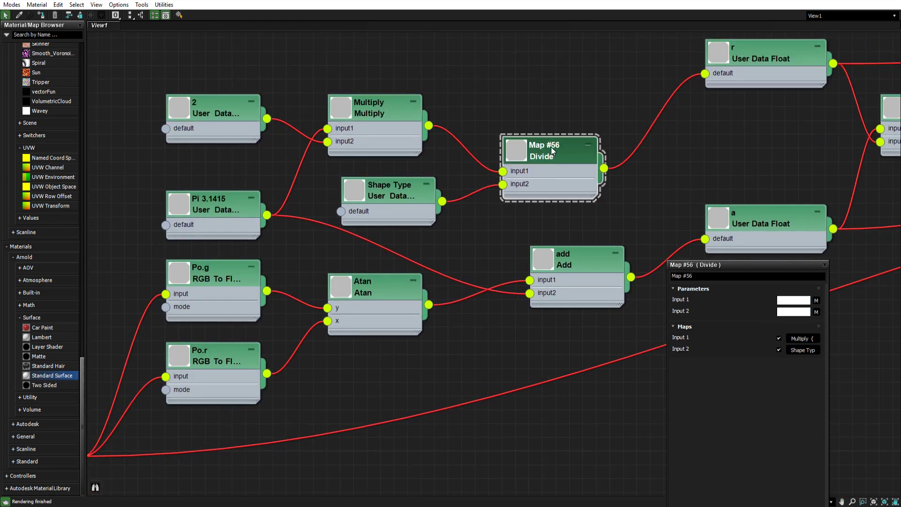
left_click_drag(548, 146, 529, 130)
middle_click_drag(485, 105, 587, 138)
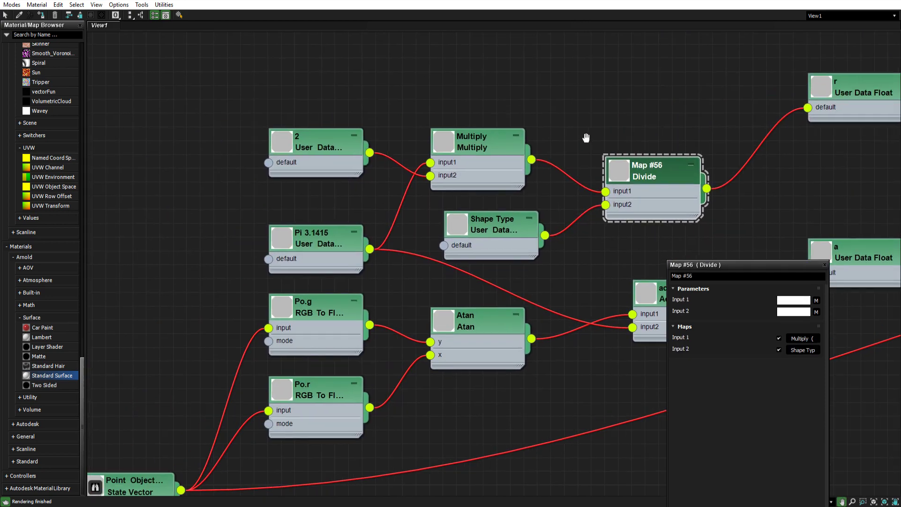
scroll(587, 138, "up", 1)
left_click_drag(476, 138, 475, 124)
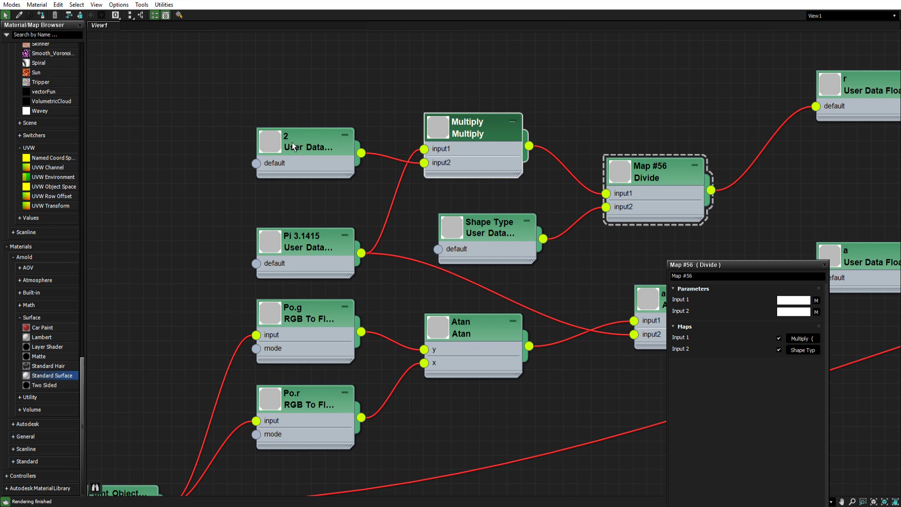
- Nudge the '2' User Data node slightly down and the Shape Type node slightly left
left_click_drag(292, 142, 301, 151)
left_click(292, 240)
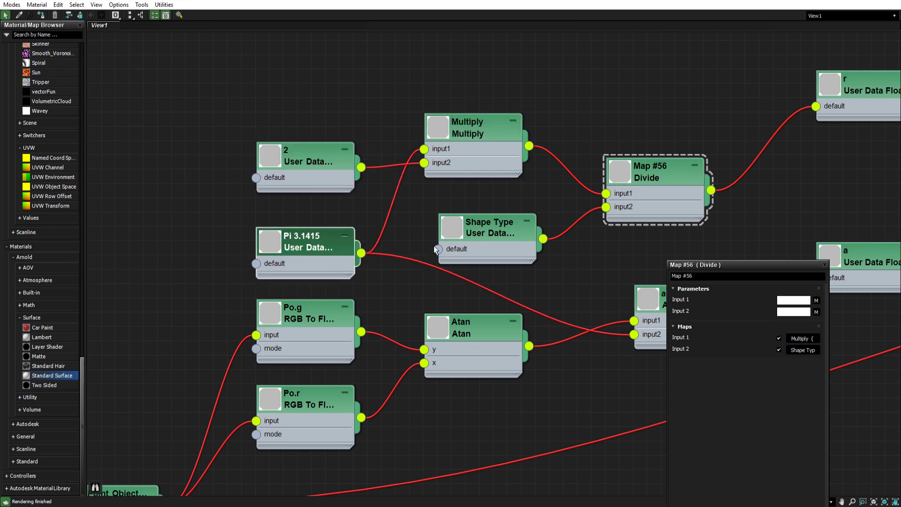
left_click_drag(486, 232, 473, 232)
left_click(473, 232)
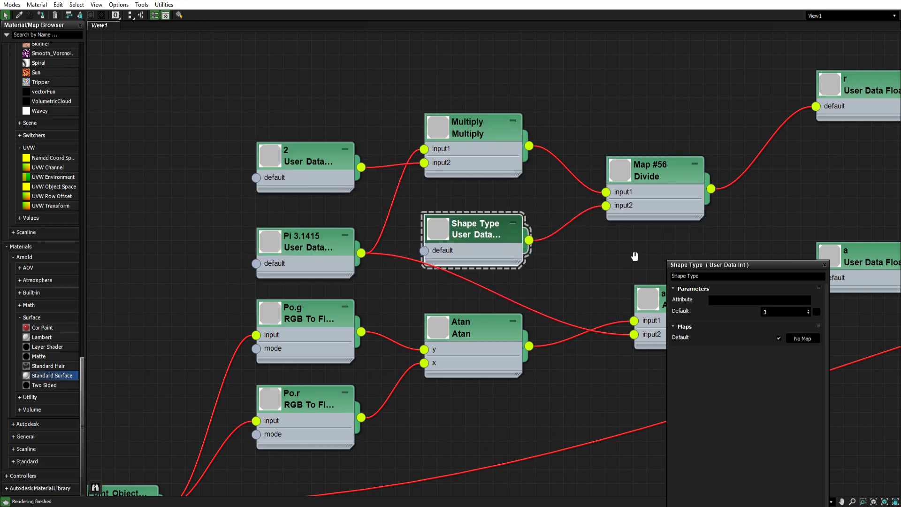
- Survey the layout of the whole shader node network
middle_click_drag(634, 256, 538, 232)
middle_click_drag(773, 155, 481, 184)
middle_click_drag(590, 234, 662, 216)
middle_click_drag(486, 207, 547, 189)
middle_click_drag(681, 169, 435, 241)
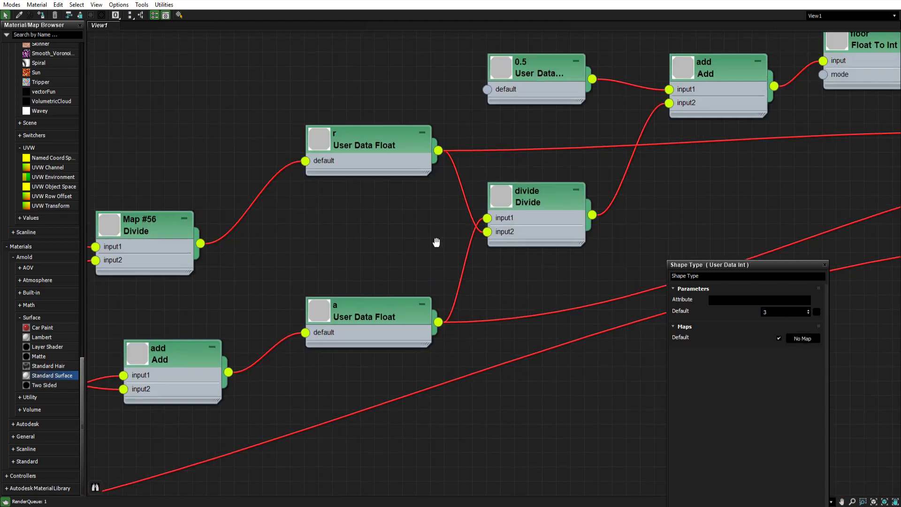
middle_click_drag(675, 195, 485, 239)
scroll(486, 239, "down", 2)
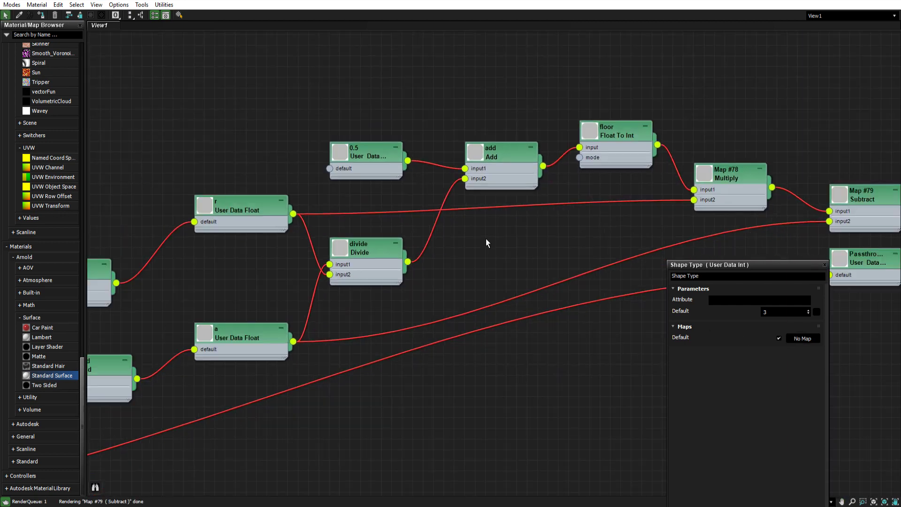
middle_click_drag(447, 263, 670, 182)
scroll(503, 227, "down", 1)
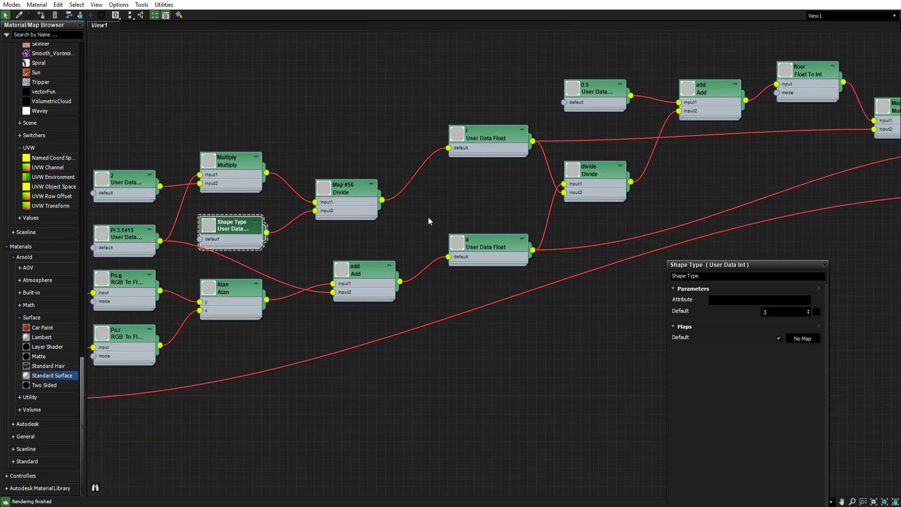
middle_click_drag(311, 207, 487, 191)
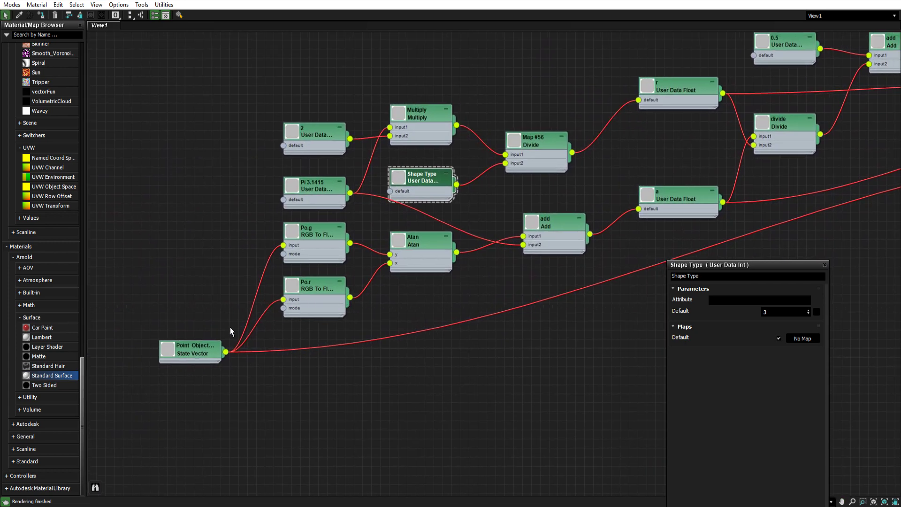
- Select each node of the coordinate and angle branch in turn to inspect its parameters
left_click(191, 350)
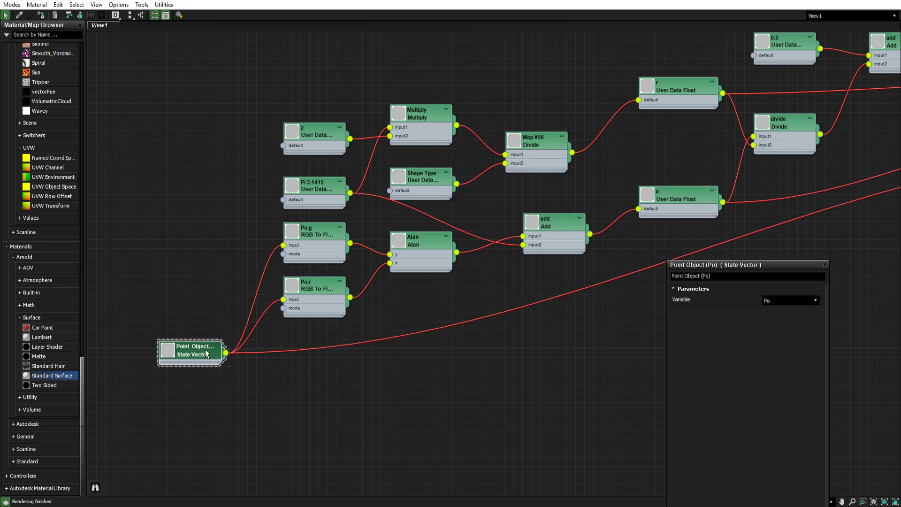
left_click(314, 282)
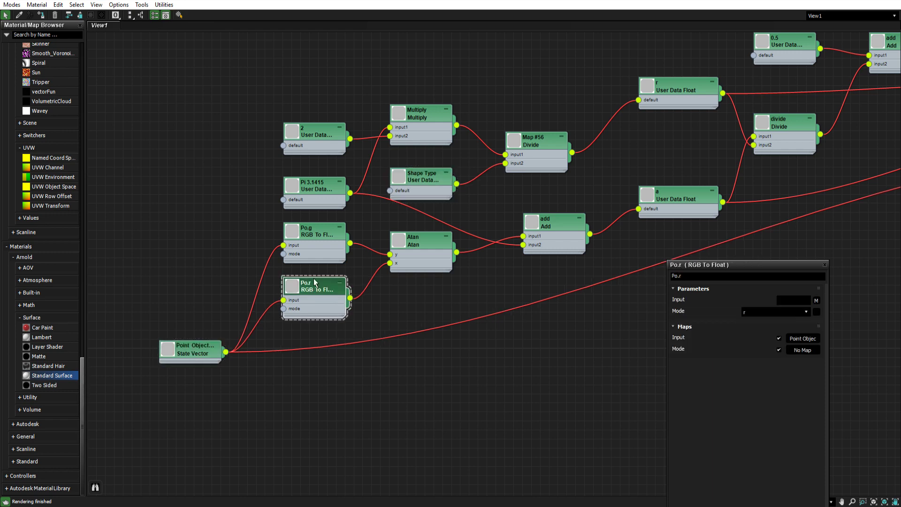
left_click(315, 235)
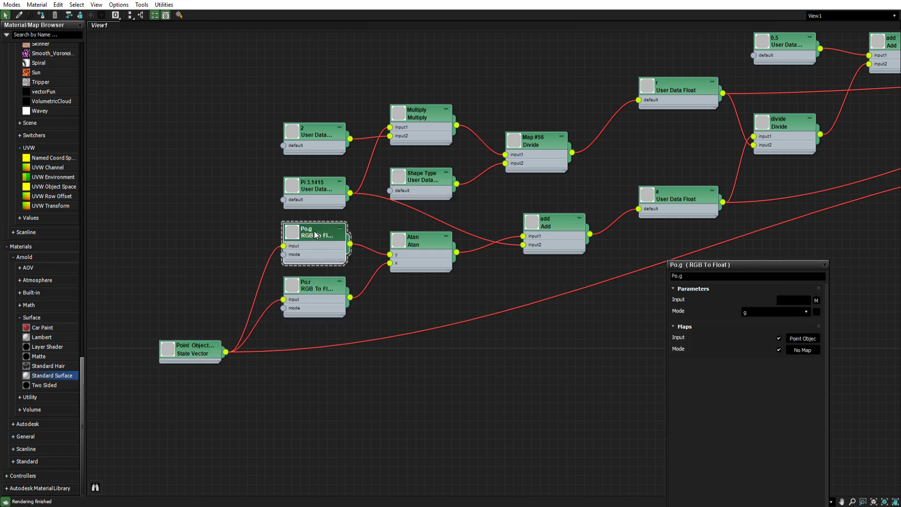
left_click(425, 245)
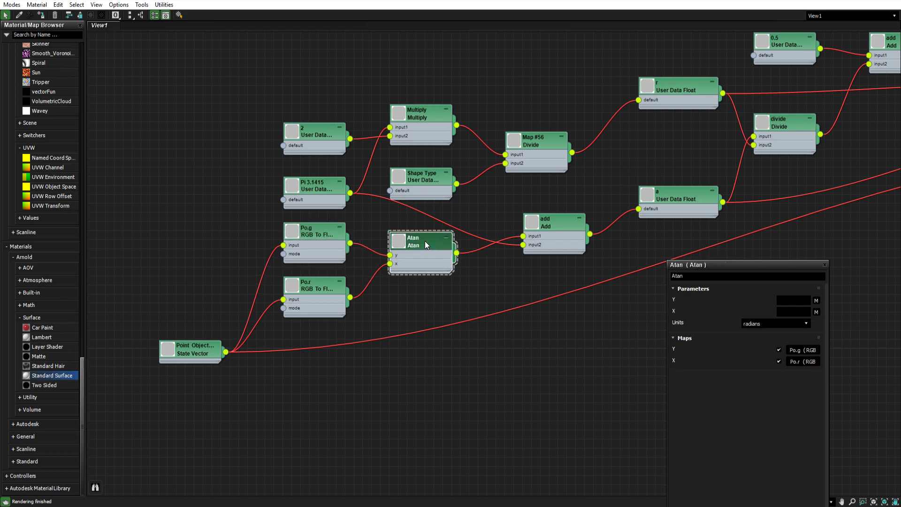
left_click(556, 224)
left_click(683, 198)
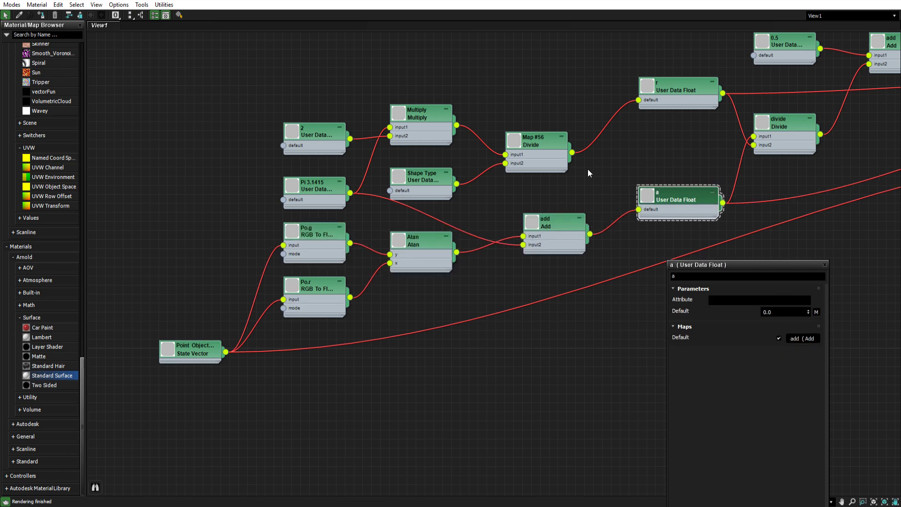
left_click(540, 142)
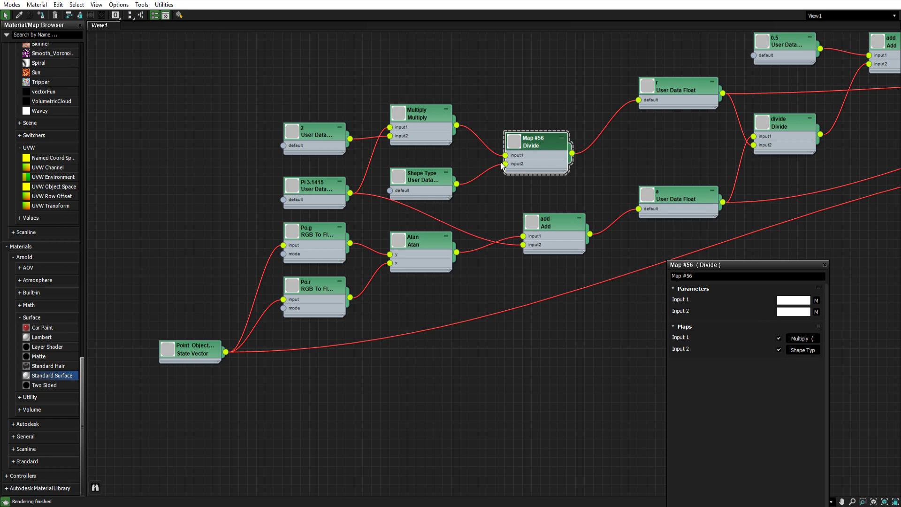
left_click(423, 183)
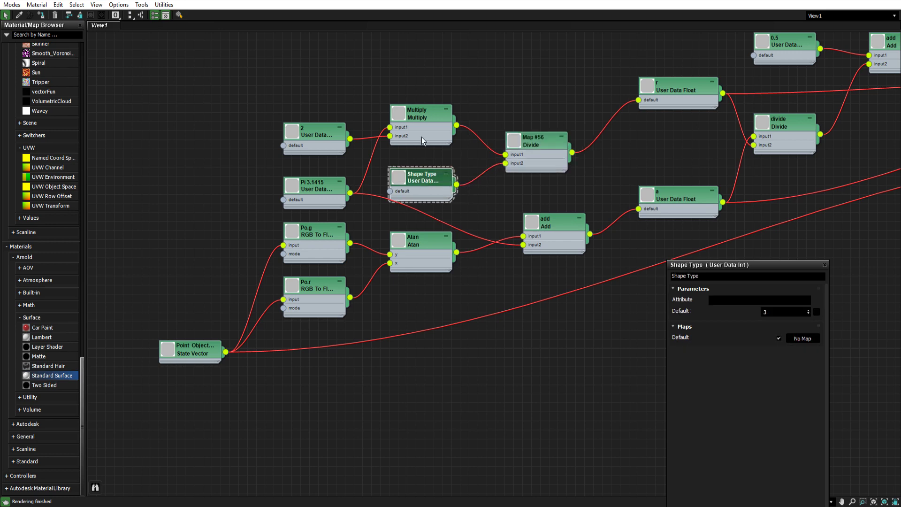
left_click(422, 116)
left_click(319, 131)
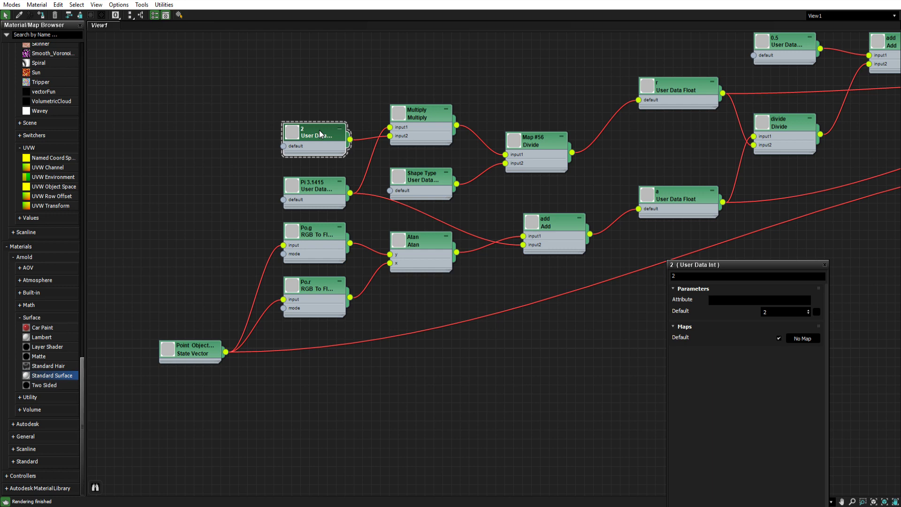
left_click(320, 189)
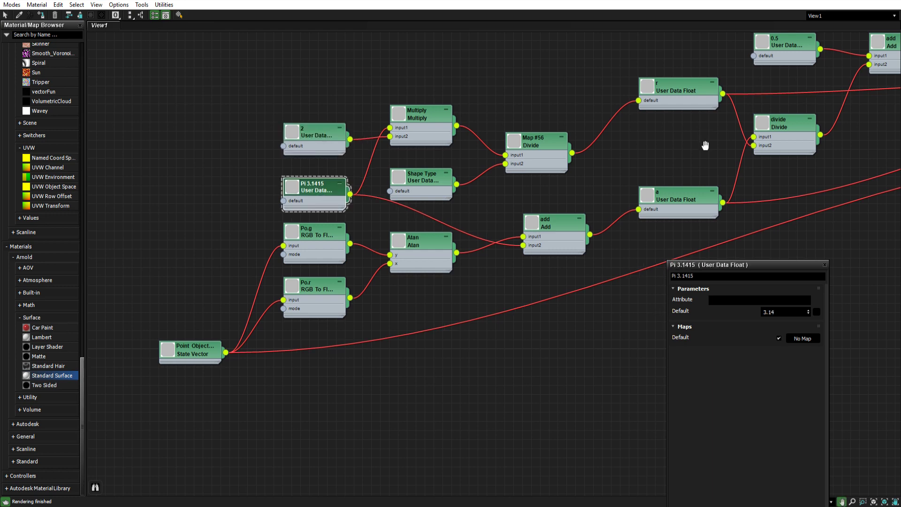
- Nudge the floor Float To Int node slightly downward after checking the add and 0.5 nodes
middle_click_drag(704, 143, 484, 229)
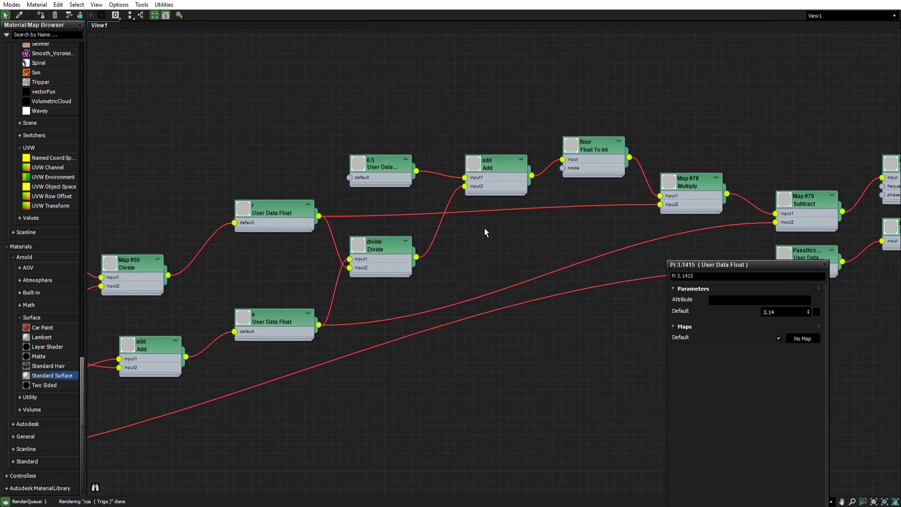
left_click(497, 162)
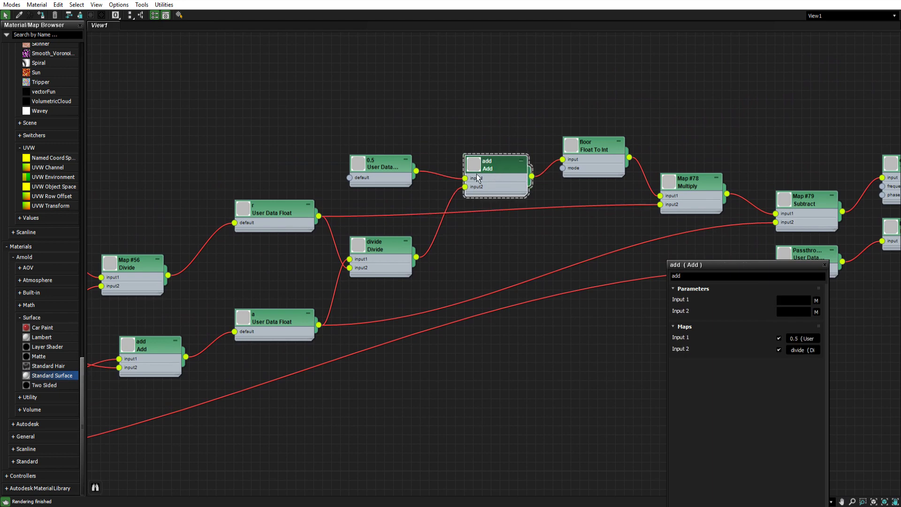
left_click(384, 162)
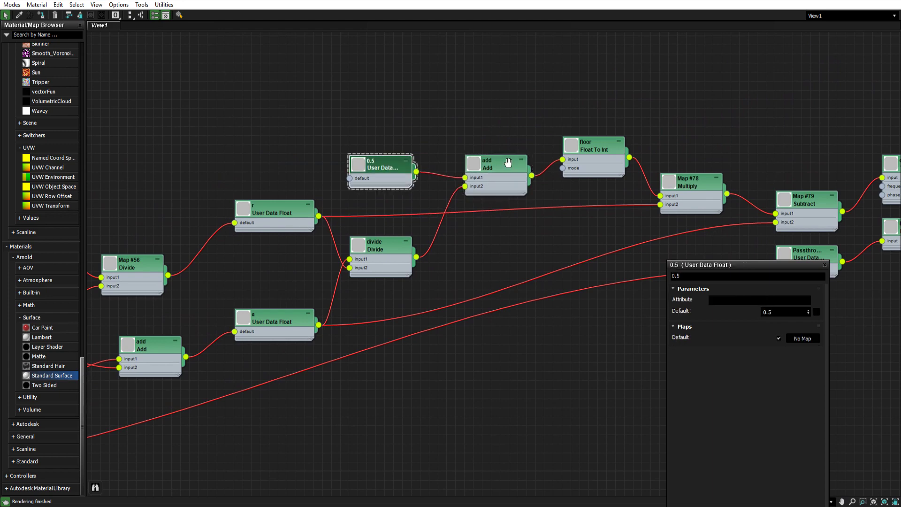
middle_click_drag(508, 162, 363, 176)
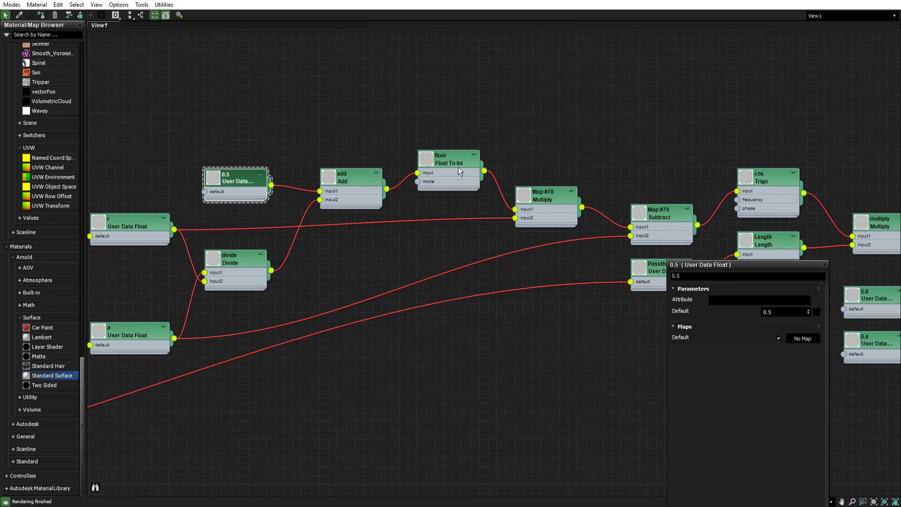
left_click(460, 170)
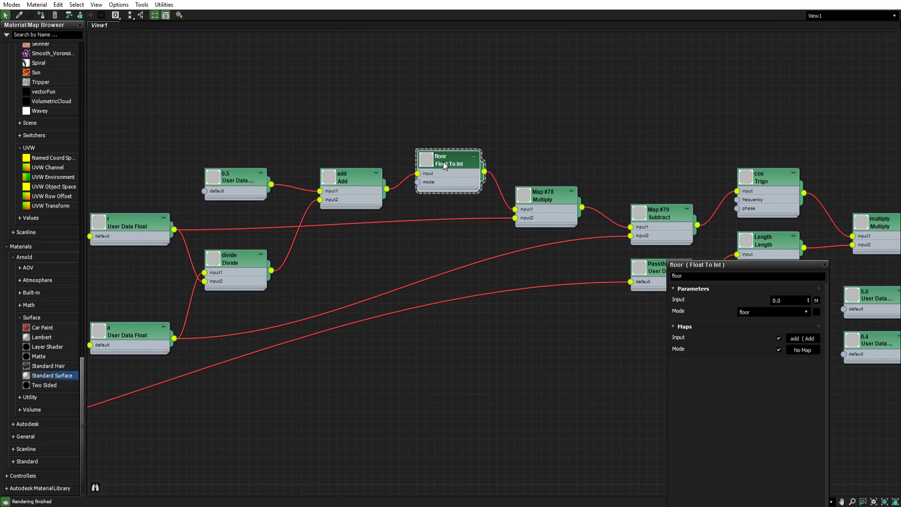
left_click_drag(473, 190, 473, 199)
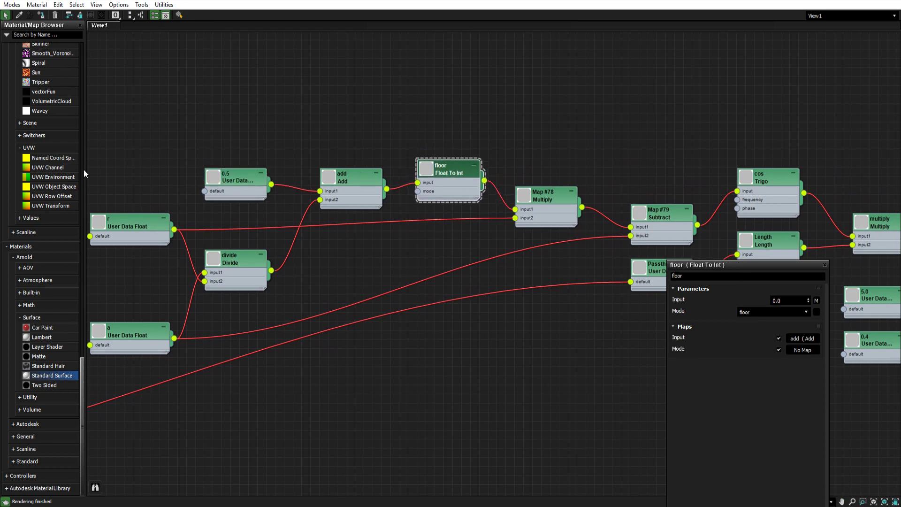
scroll(46, 229, "up", 15)
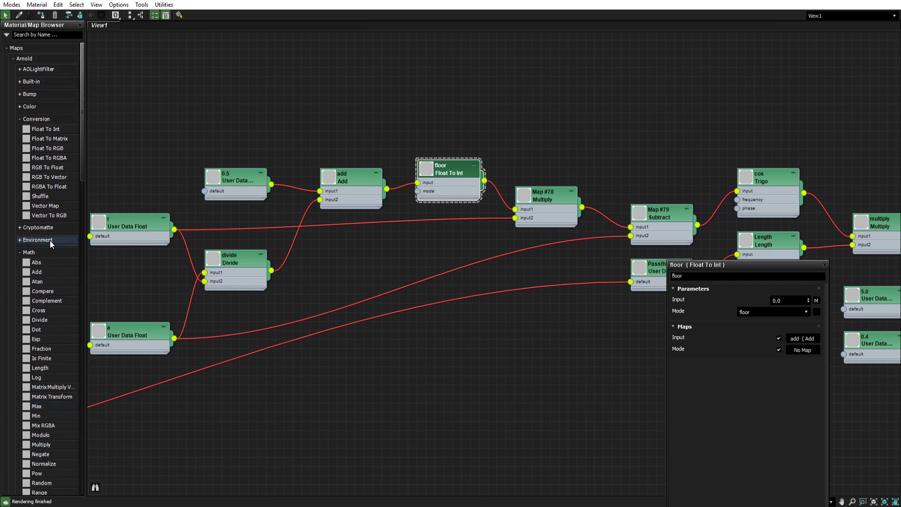
left_click_drag(50, 133, 356, 69)
left_click(746, 312)
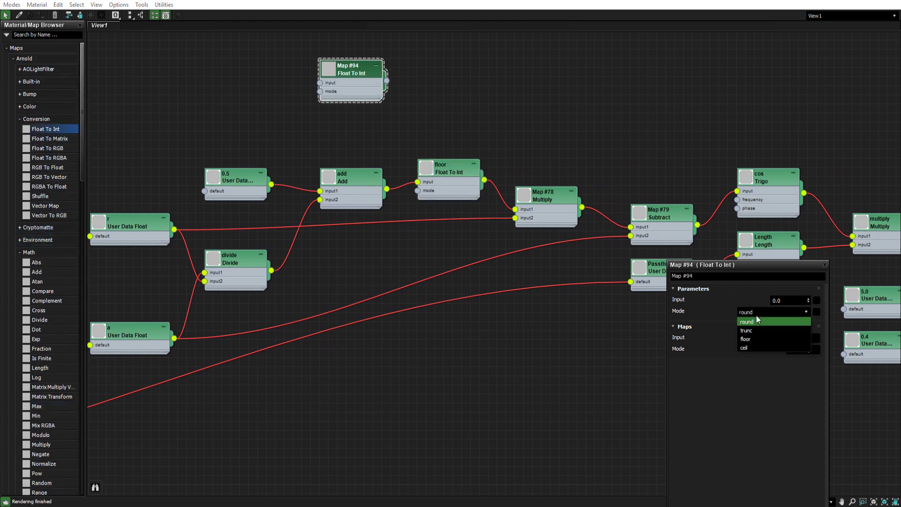
left_click(751, 338)
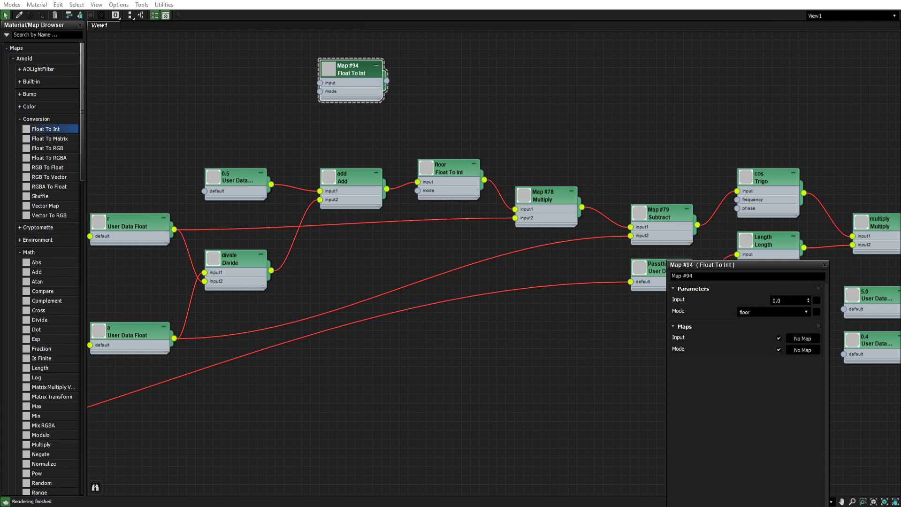
left_click_drag(354, 74, 335, 85)
key("Delete")
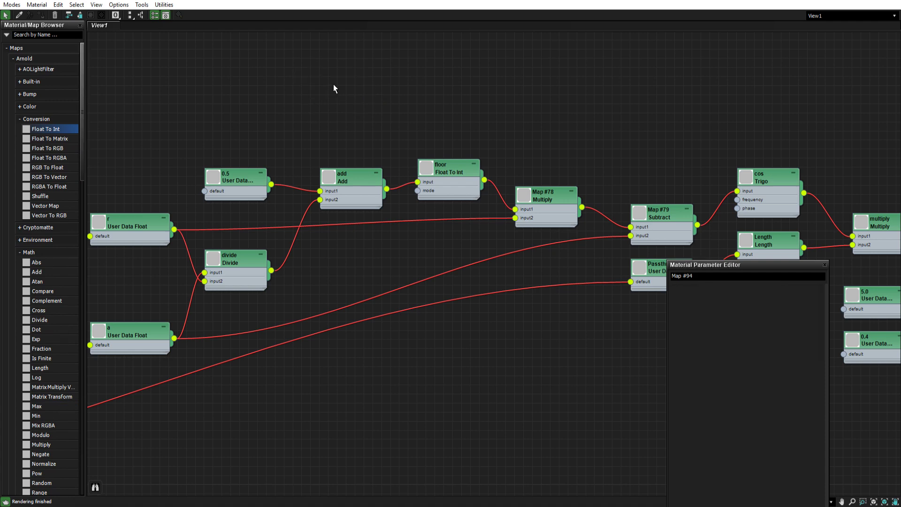
- Lower the parameter editor window and shift the floor Float To Int node slightly right
left_click_drag(719, 265, 715, 302)
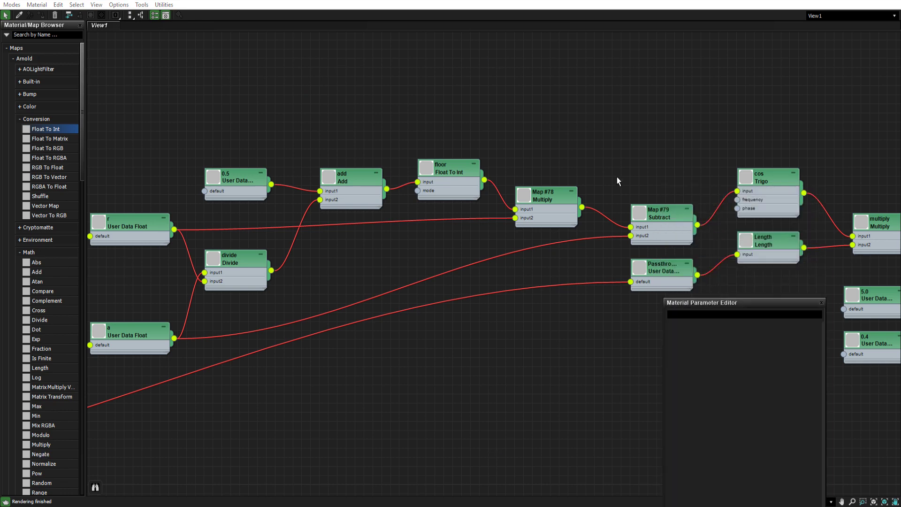
middle_click_drag(617, 177, 528, 140)
left_click(364, 128)
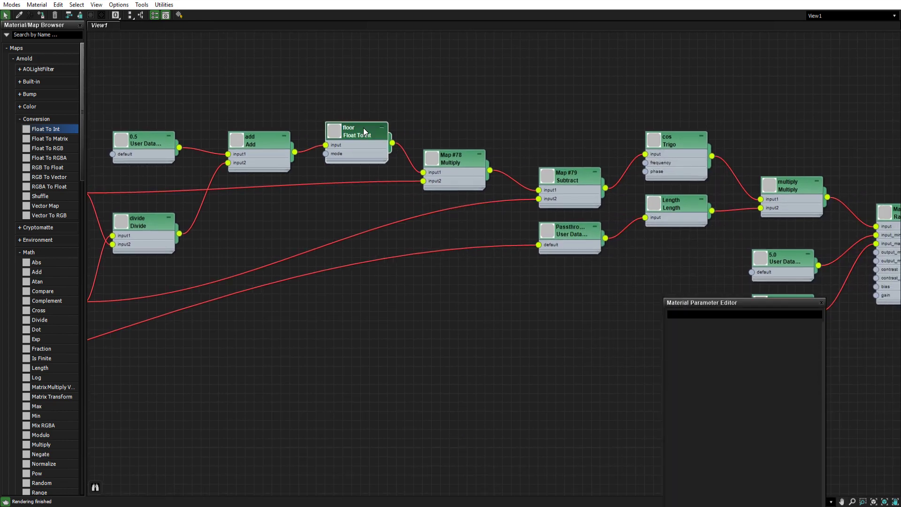
middle_click_drag(363, 130, 407, 137)
middle_click_drag(321, 169, 519, 141)
scroll(511, 148, "down", 3)
middle_click_drag(380, 214, 490, 189)
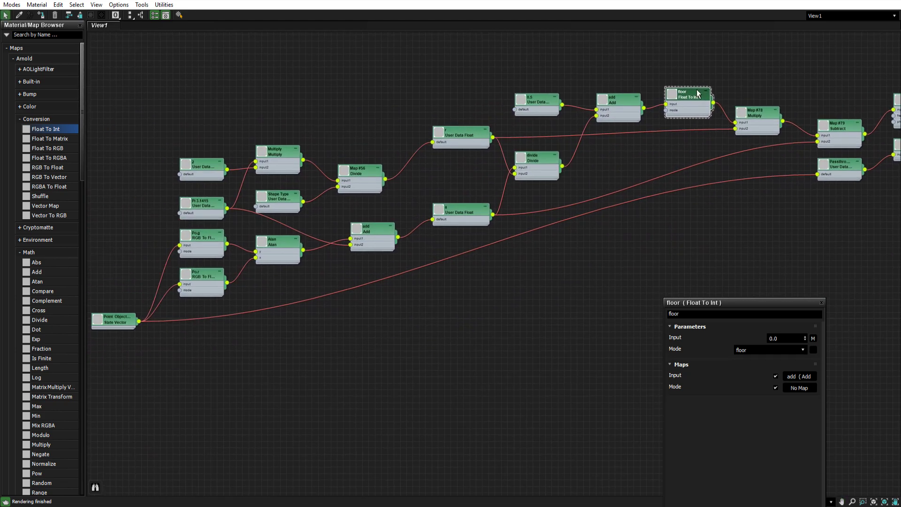
middle_click_drag(714, 99, 386, 160)
scroll(408, 169, "up", 3)
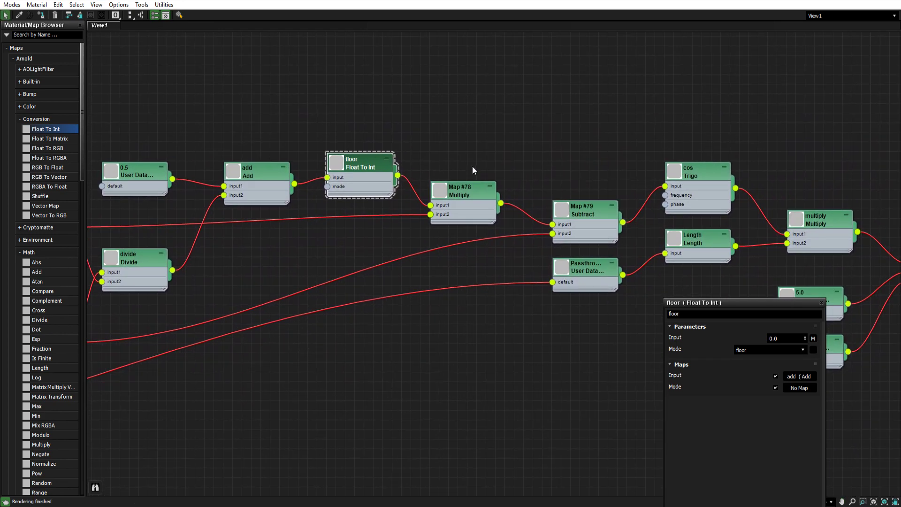
- Move the Map #78 Multiply node upward to line up with the floor node
left_click(476, 193)
middle_click_drag(471, 196, 457, 164)
double_click(454, 164)
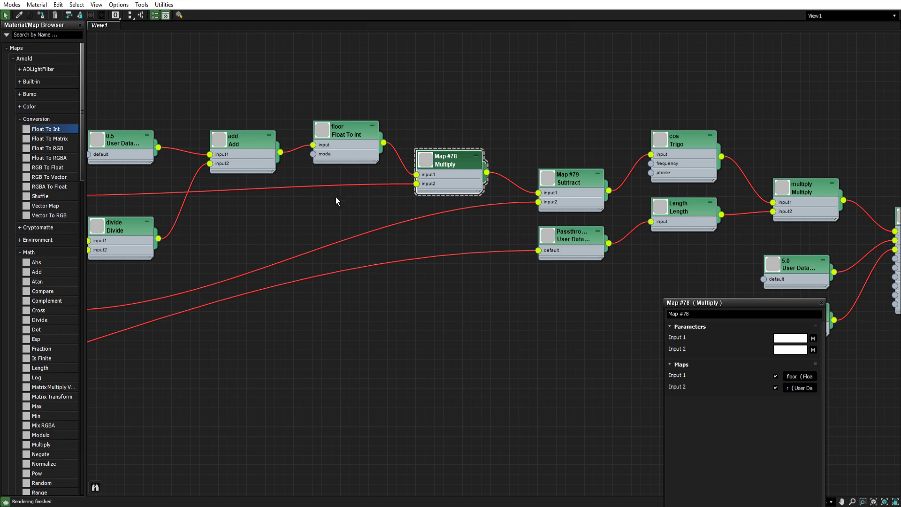
middle_click_drag(336, 201, 539, 196)
scroll(543, 195, "down", 3)
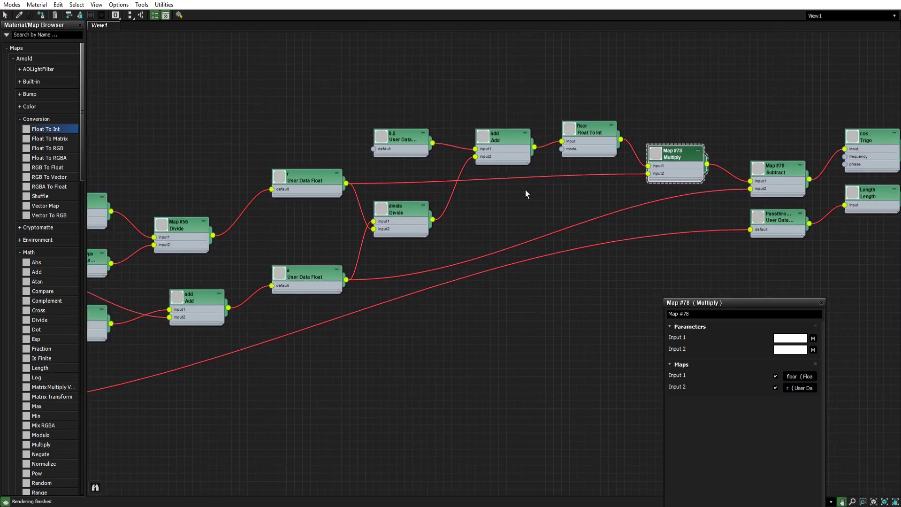
middle_click_drag(585, 193, 646, 129)
scroll(474, 196, "up", 3)
- Move the cos Trigo node left, closer to the Map #79 Subtract node
left_click(467, 186)
scroll(420, 215, "down", 2)
middle_click_drag(324, 242, 573, 221)
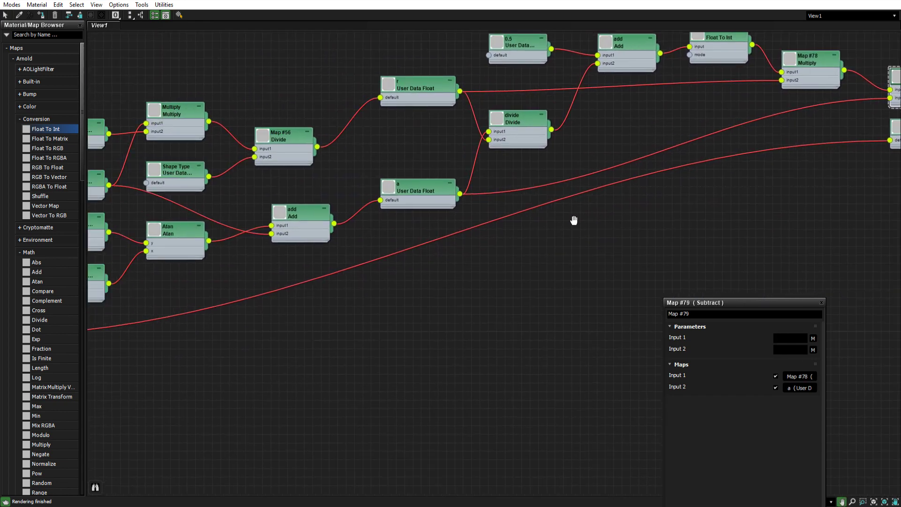
middle_click_drag(725, 177, 418, 234)
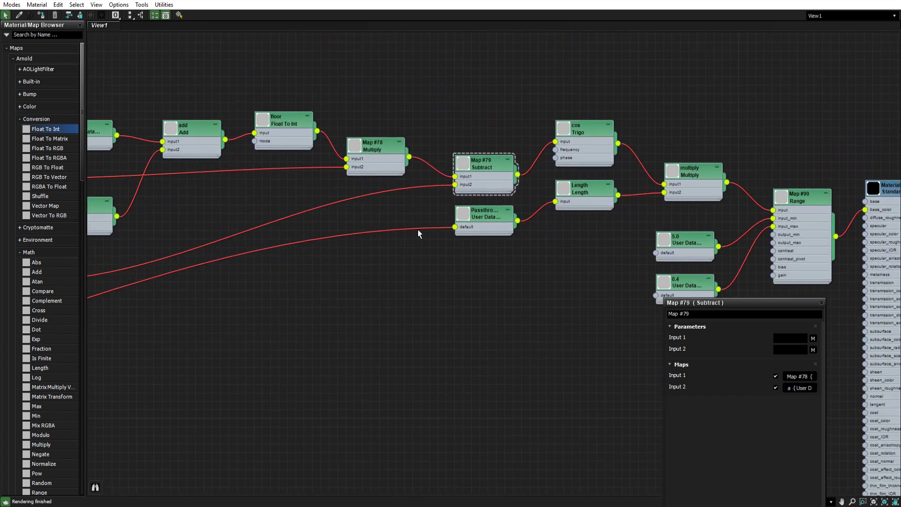
left_click(585, 127)
middle_click_drag(584, 128, 497, 135)
scroll(498, 135, "up", 3)
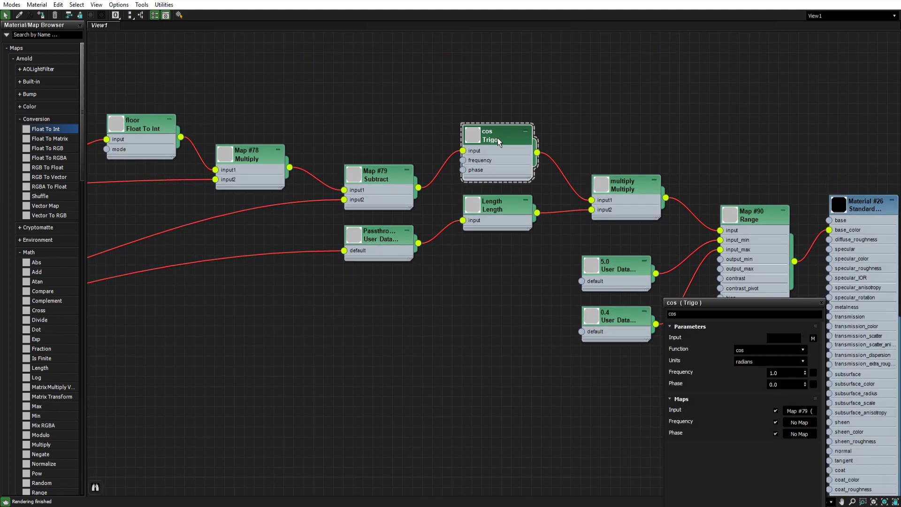
scroll(498, 136, "down", 2)
scroll(59, 258, "down", 8)
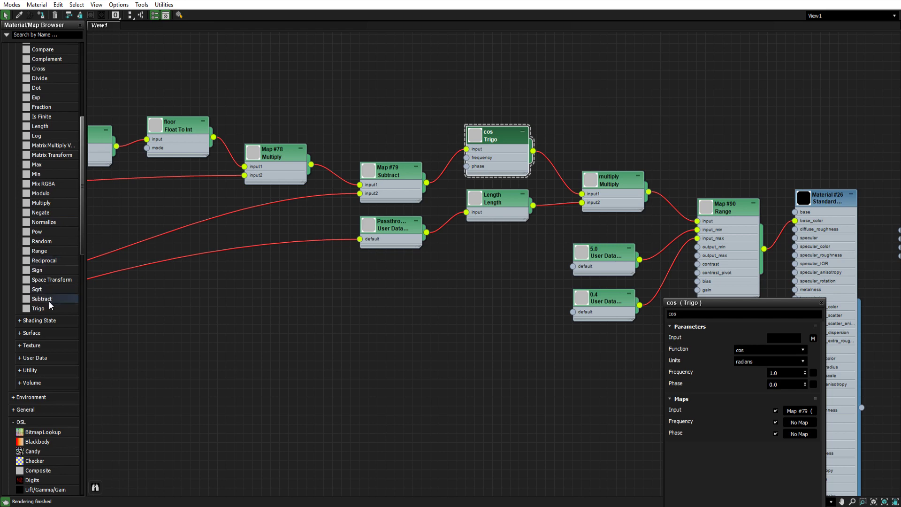
left_click_drag(67, 308, 438, 317)
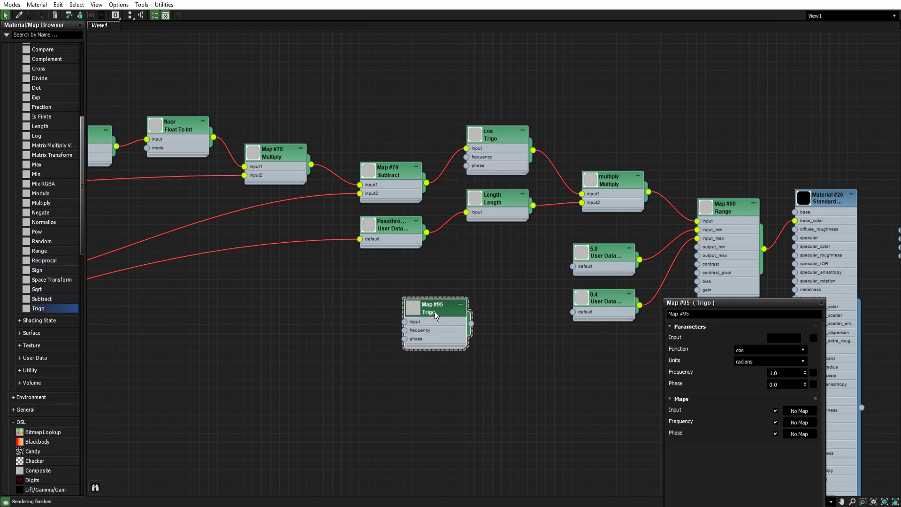
left_click(744, 350)
left_click(744, 350)
left_click_drag(442, 312, 370, 330)
key("Delete")
- Open the cos Trigo node's parameters and set its units to radians
middle_click_drag(489, 235, 434, 256)
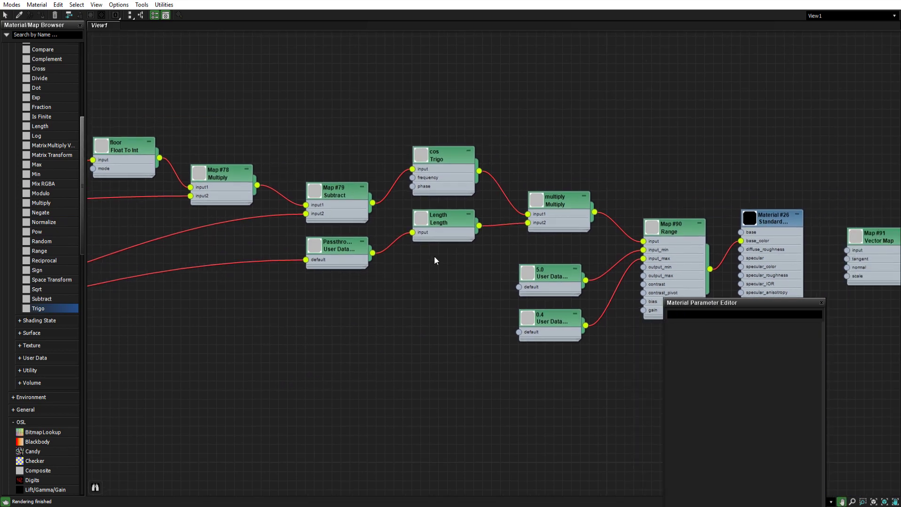
double_click(444, 156)
left_click(762, 363)
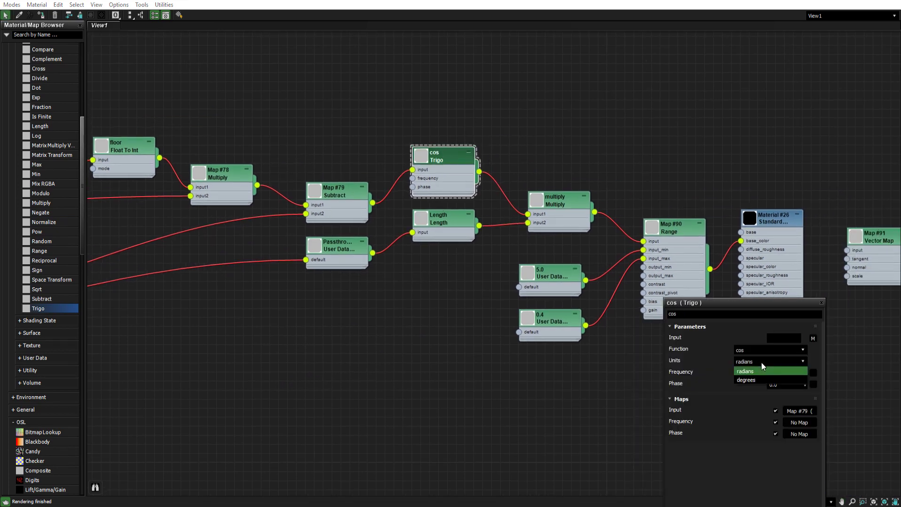
left_click(759, 362)
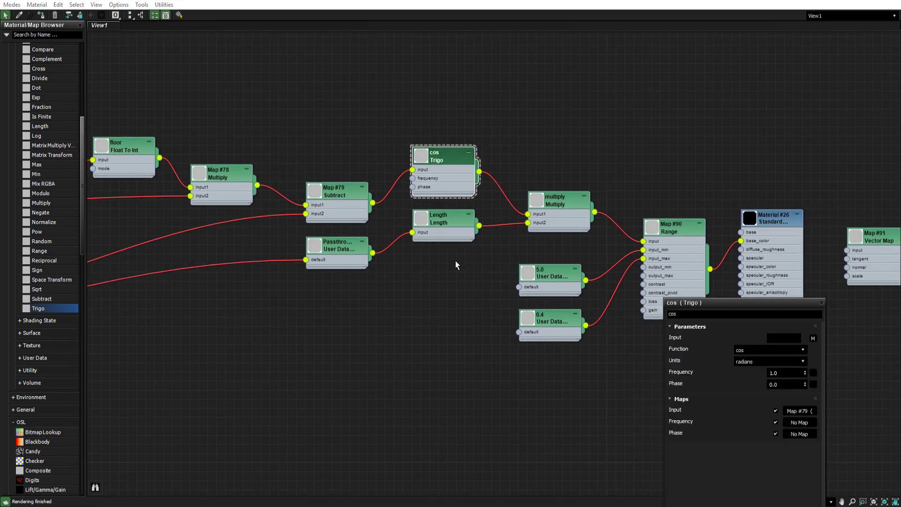
- Move the Length node slightly down and shift the Passthrough User Data RGB node to the left
middle_click_drag(456, 261, 428, 269)
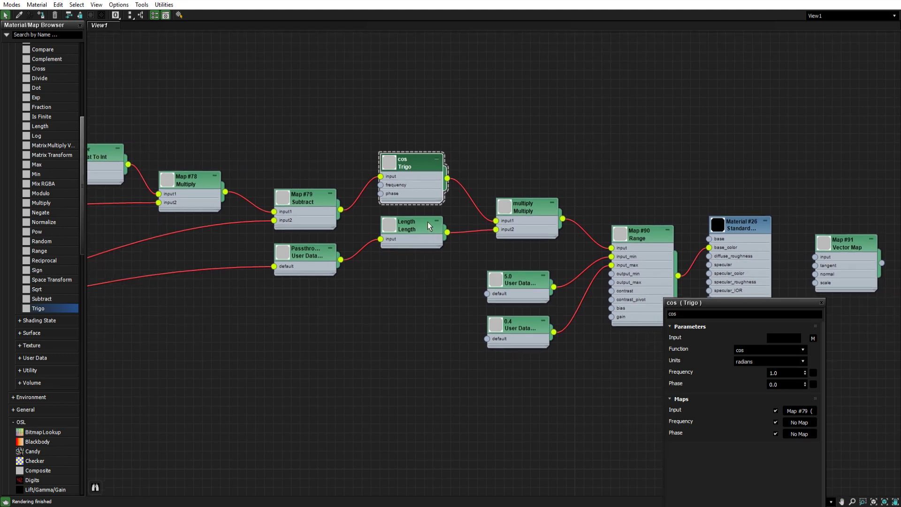
left_click_drag(413, 230, 413, 240)
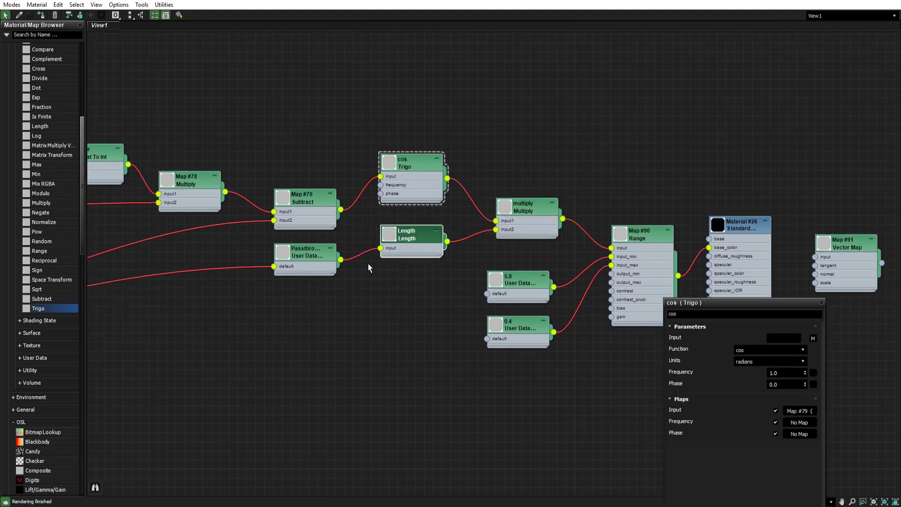
middle_click_drag(309, 258, 289, 261)
left_click_drag(288, 261, 297, 288)
left_click(390, 240)
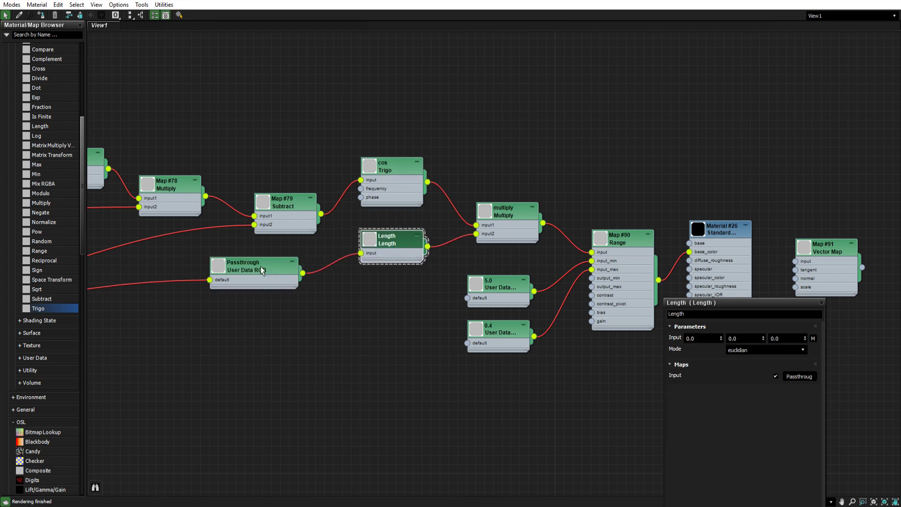
left_click_drag(261, 271, 202, 280)
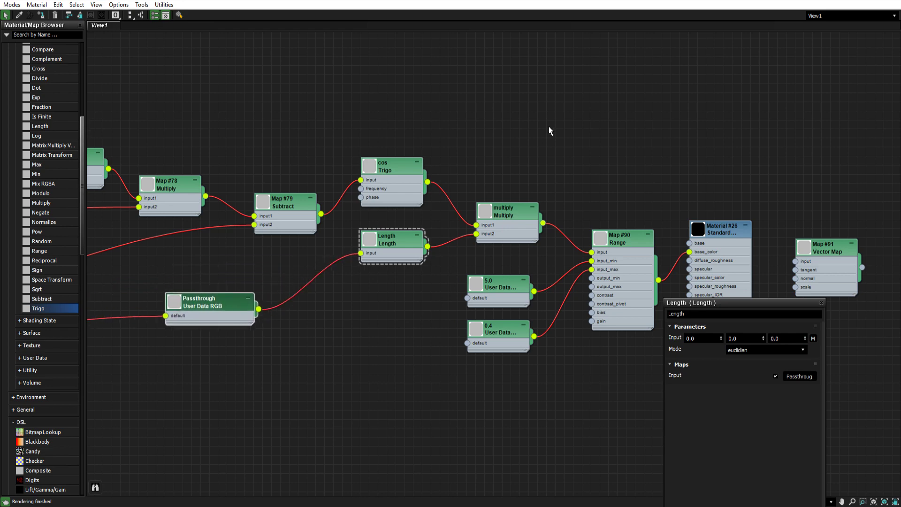
- Move the Passthrough User Data RGB node far down, below the Length node
scroll(619, 134, "down", 5)
left_click_drag(418, 214, 328, 341)
scroll(262, 285, "up", 1)
middle_click_drag(262, 286, 527, 253)
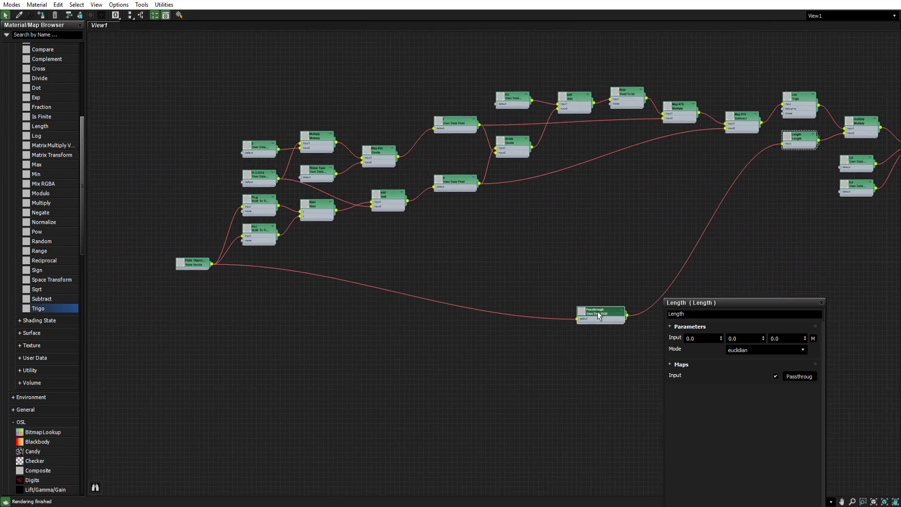
left_click_drag(599, 317, 747, 296)
middle_click_drag(714, 222, 377, 254)
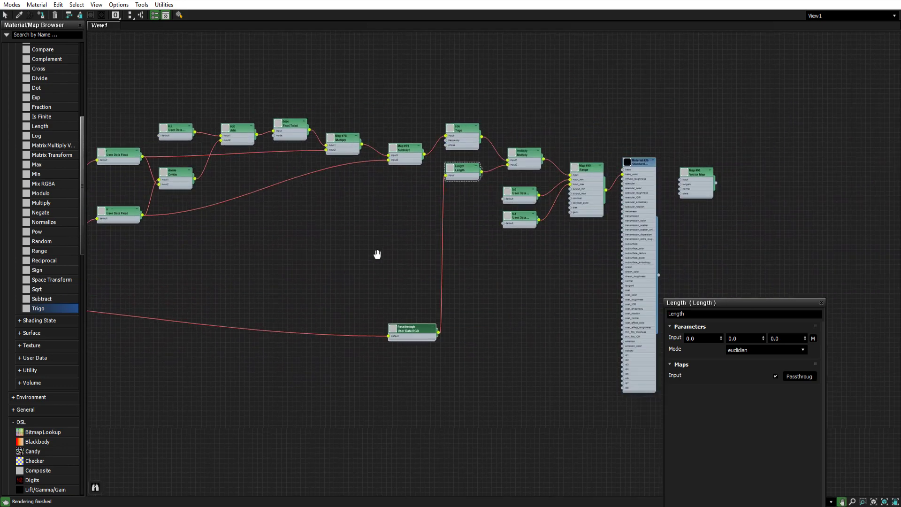
key("Escape")
scroll(456, 149, "up", 5)
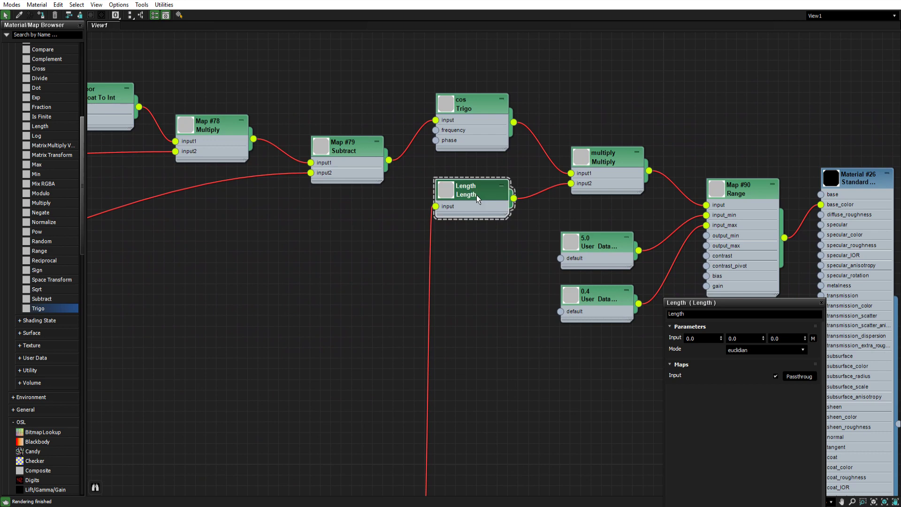
- Nudge the Length node up, the multiply node left, and the Map #90 Range node left
mouse_move(477, 195)
left_mouse_down()
mouse_move(471, 218)
mouse_move(478, 191)
left_mouse_up()
left_click_drag(606, 157, 596, 157)
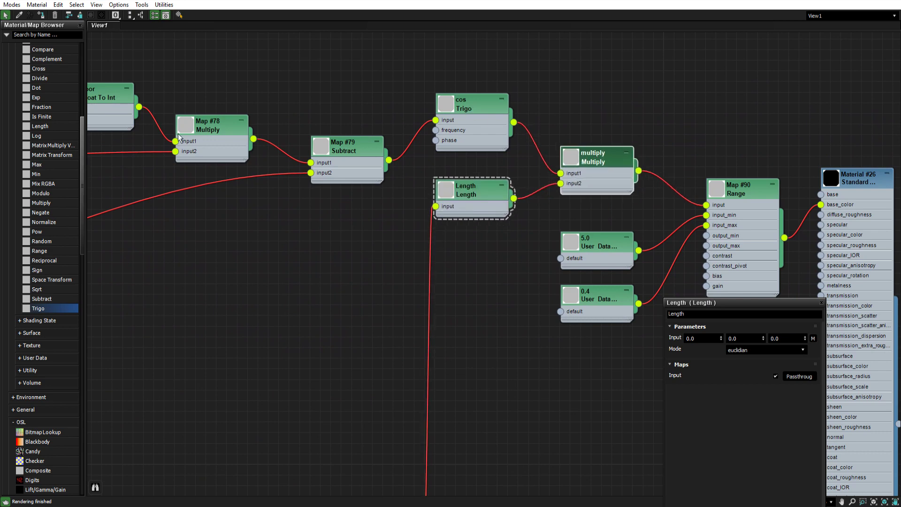
middle_click_drag(624, 177, 401, 144)
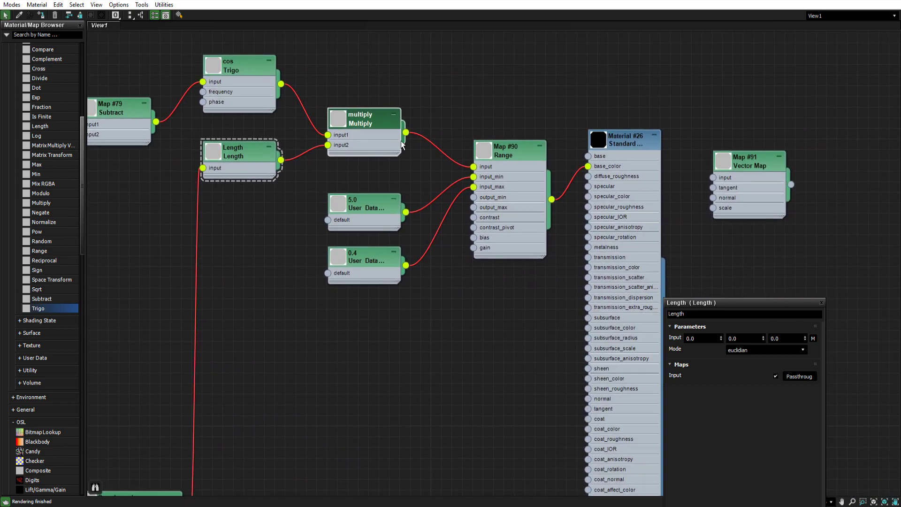
left_click(517, 157)
left_click_drag(509, 151, 499, 152)
middle_click_drag(496, 169, 516, 185)
scroll(513, 163, "up", 1)
scroll(514, 165, "up", 1)
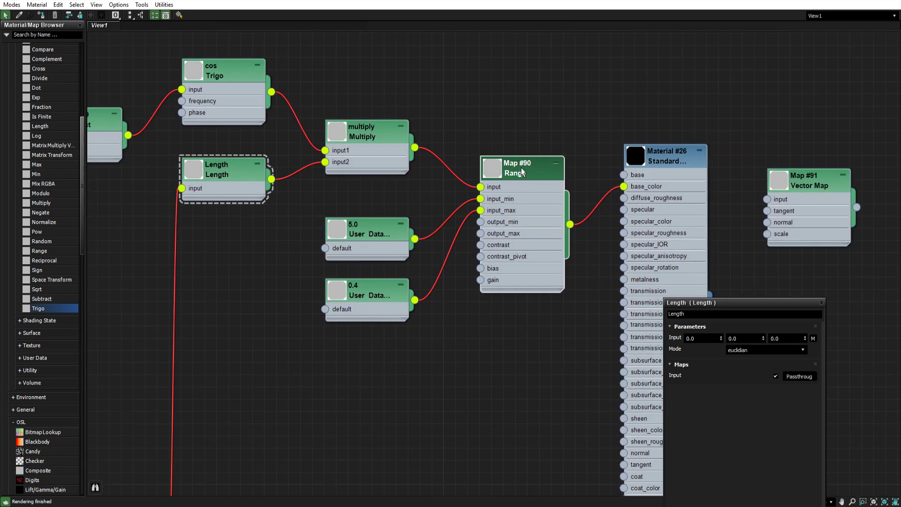
- Inspect the default values of the 5.0 and 0.4 User Data Float nodes
left_click(370, 233)
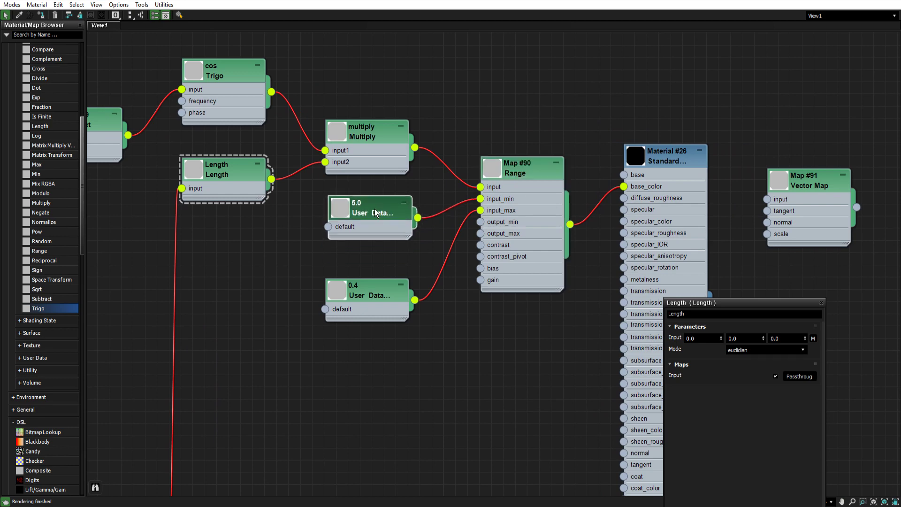
left_click(371, 307)
left_click(374, 235)
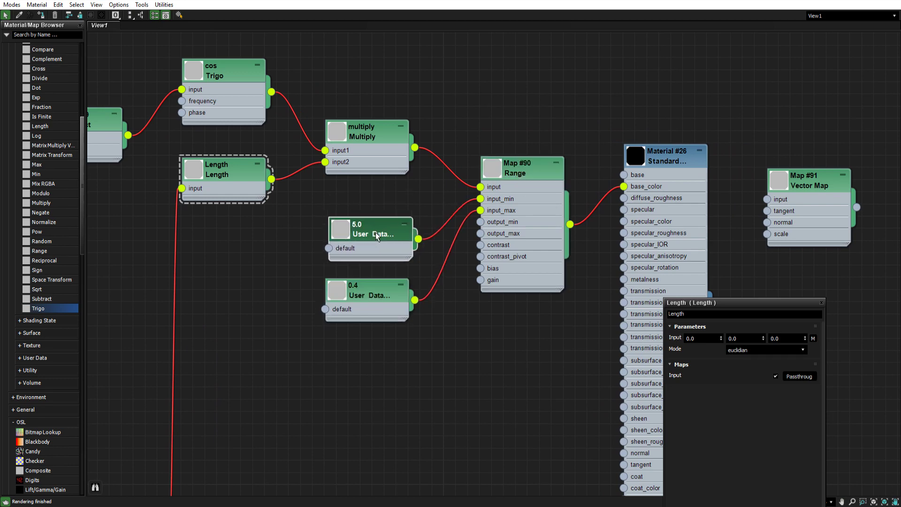
left_click(369, 233)
left_click(362, 289)
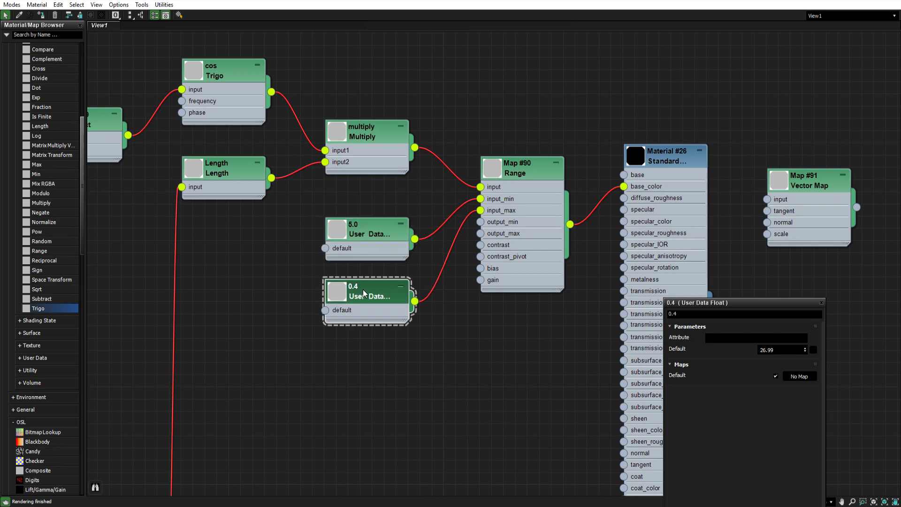
left_click(363, 289)
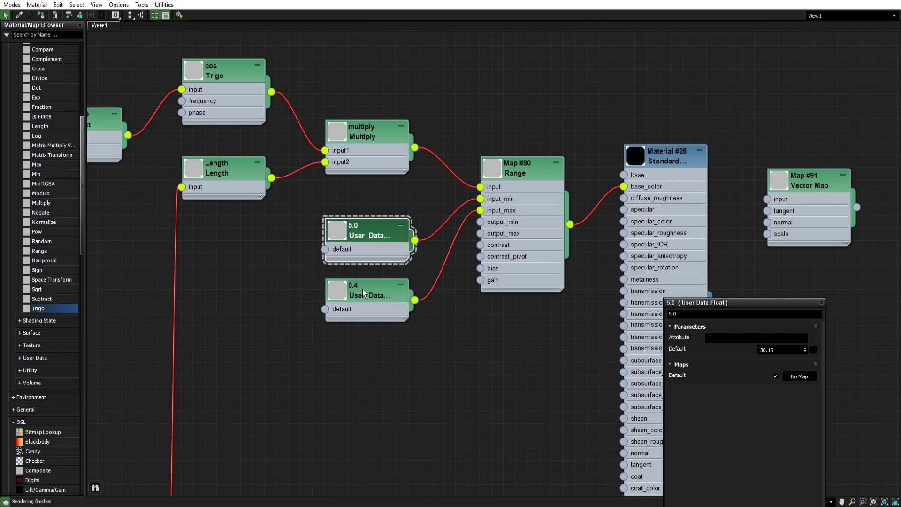
left_click(375, 234)
double_click(376, 234)
left_click(786, 351)
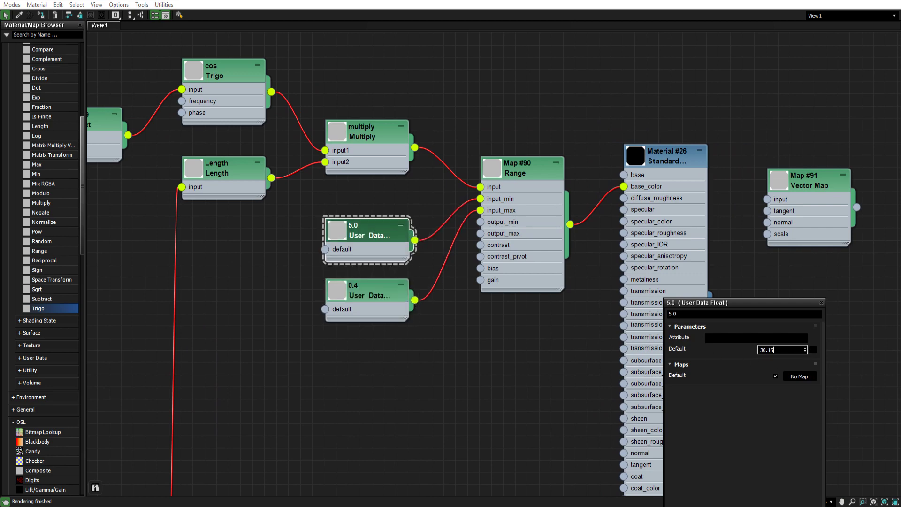
left_click(385, 295)
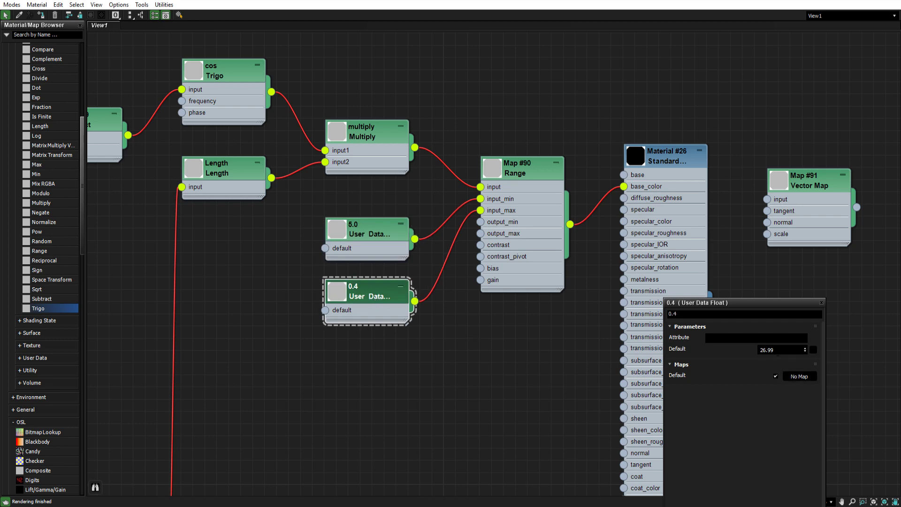
left_click_drag(778, 351, 711, 358)
left_click(374, 226)
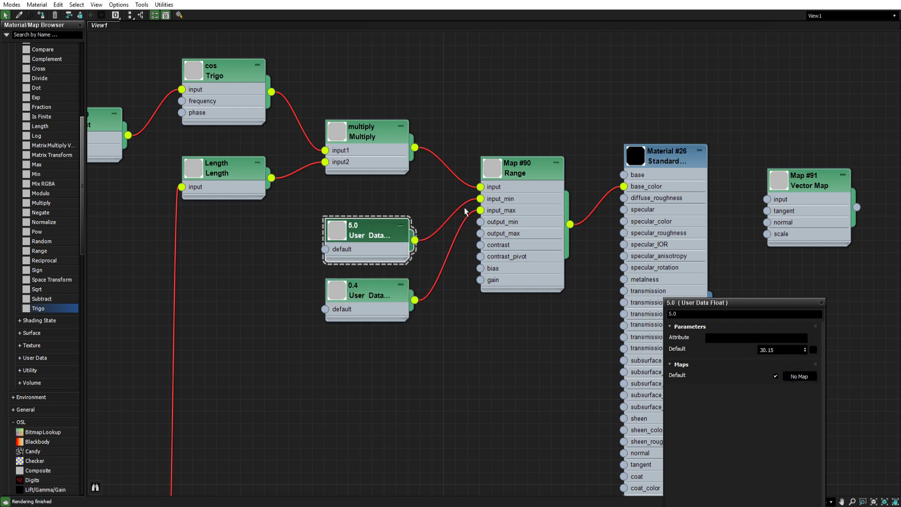
- Move the 5.0 User Data node and the Map #90 Range node slightly down
scroll(506, 212, "down", 2)
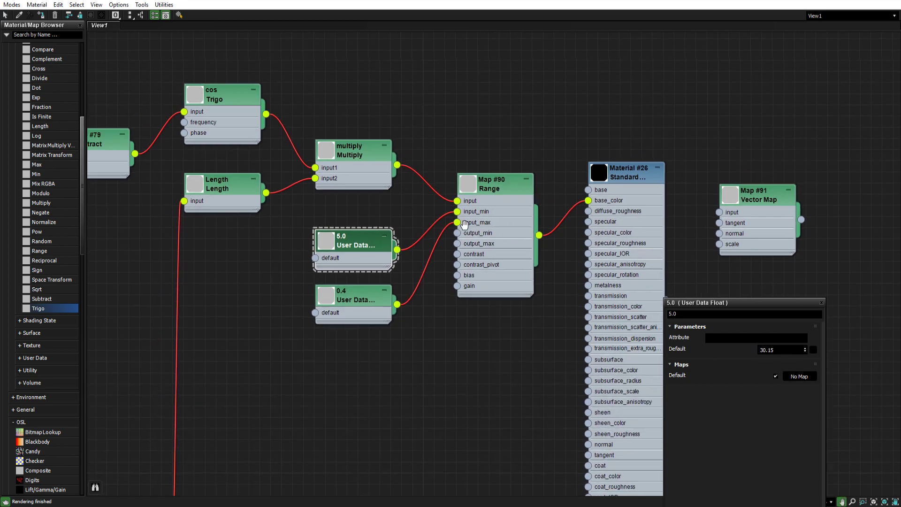
middle_click_drag(496, 215, 452, 218)
left_click_drag(461, 193, 460, 183)
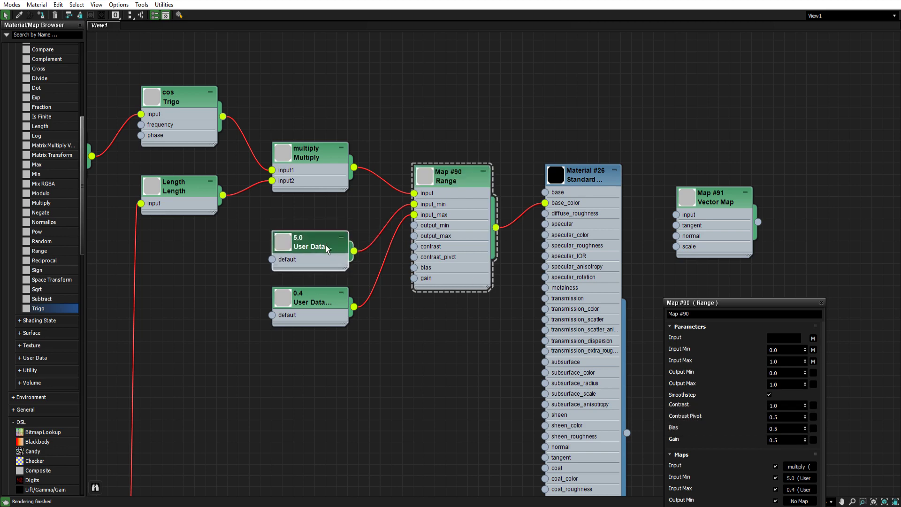
left_click(321, 291)
left_click_drag(322, 245, 321, 258)
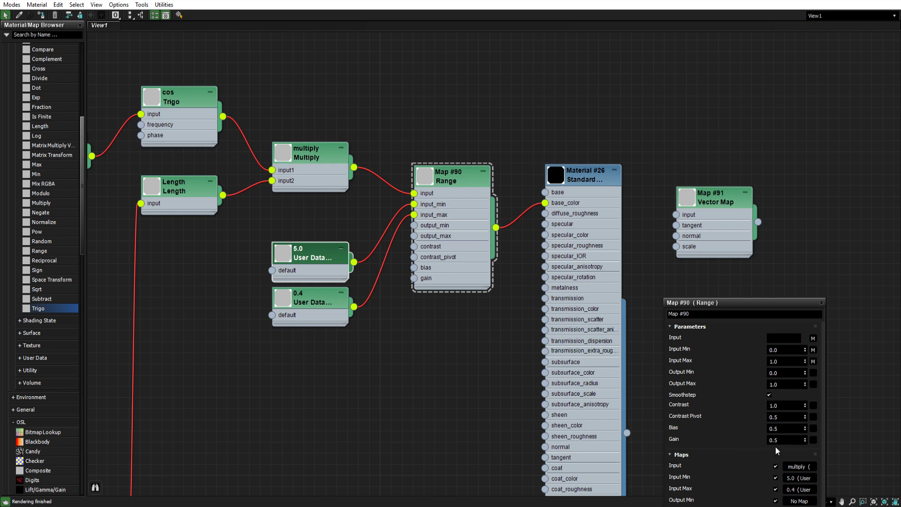
left_click_drag(450, 176, 450, 188)
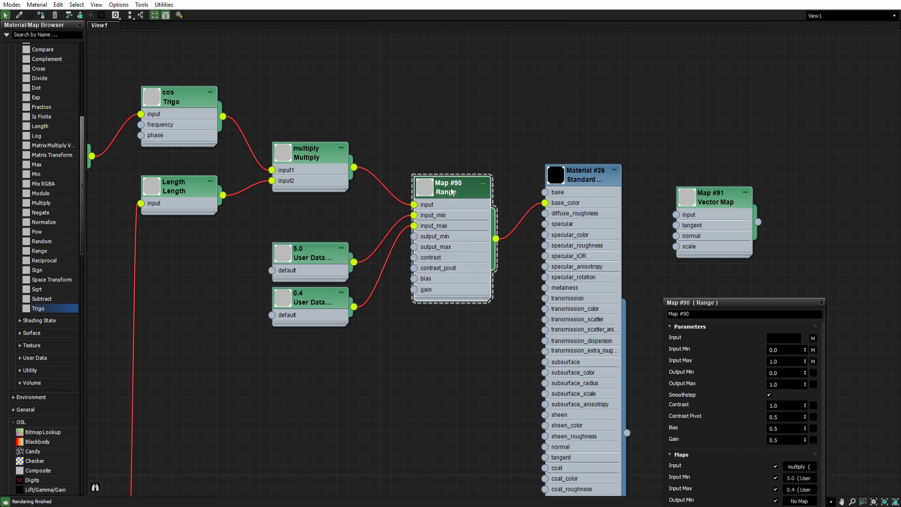
- Shift the parameter editor window slightly to the right
left_click(719, 210)
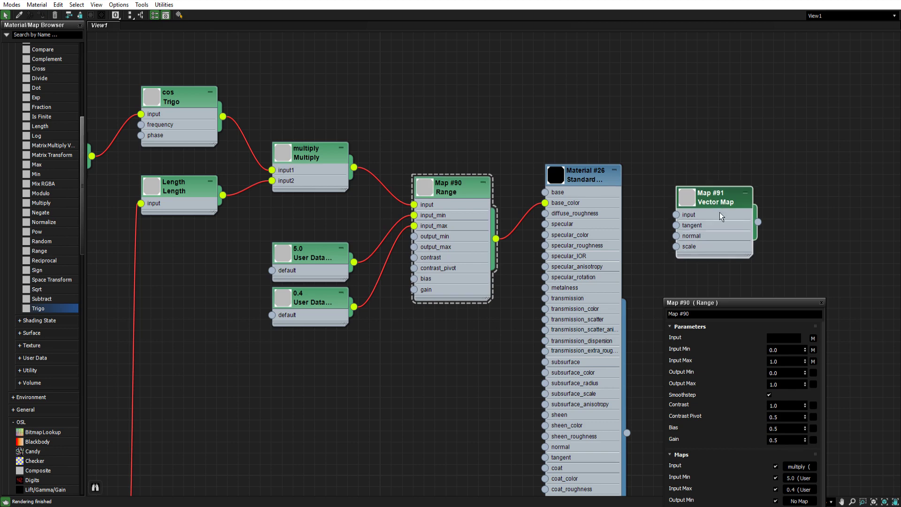
left_click_drag(735, 306, 754, 307)
scroll(713, 277, "down", 2)
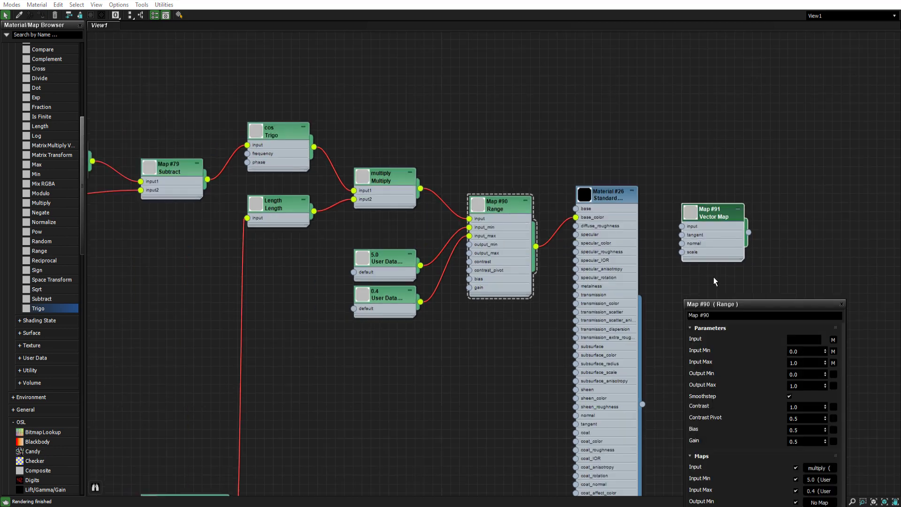
scroll(453, 295, "down", 2)
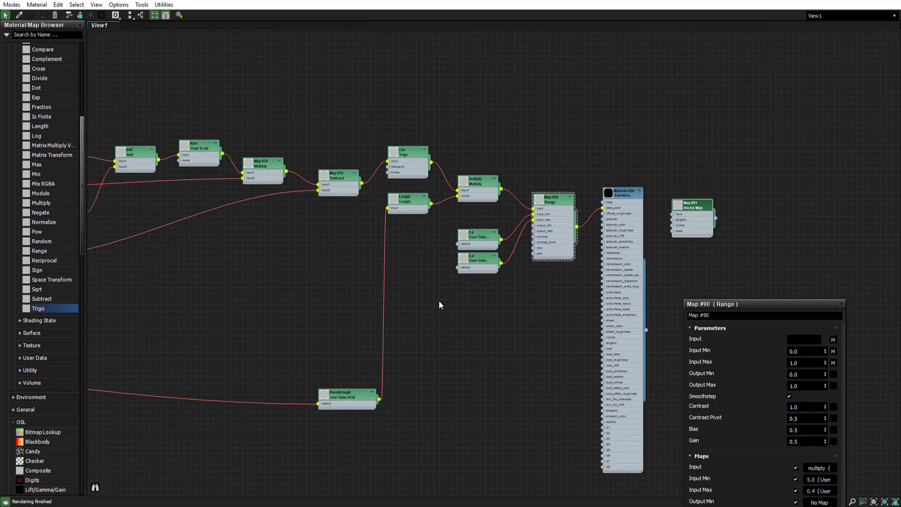
- Survey the whole shader network layout at different zoom levels
middle_click_drag(293, 274, 337, 270)
scroll(337, 271, "down", 1)
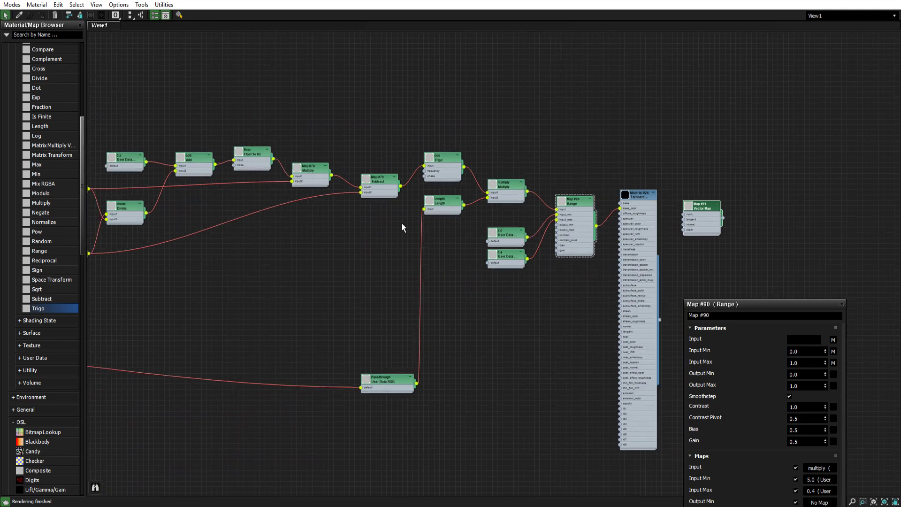
scroll(574, 231, "up", 3)
left_click(444, 244)
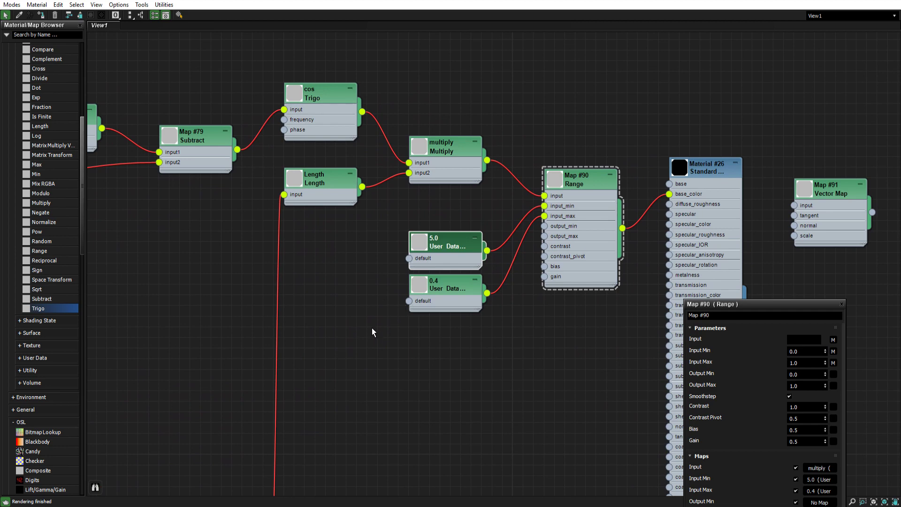
scroll(429, 295, "down", 3)
middle_click_drag(412, 300, 523, 289)
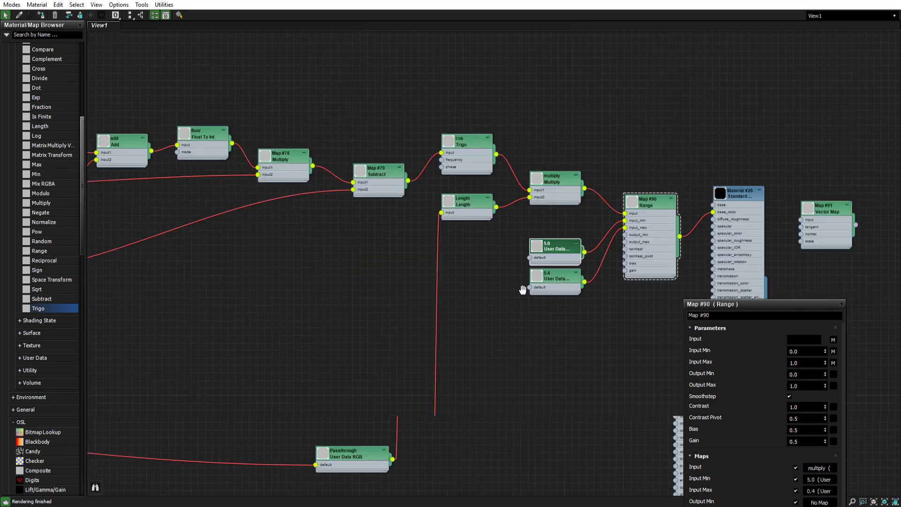
scroll(523, 290, "down", 3)
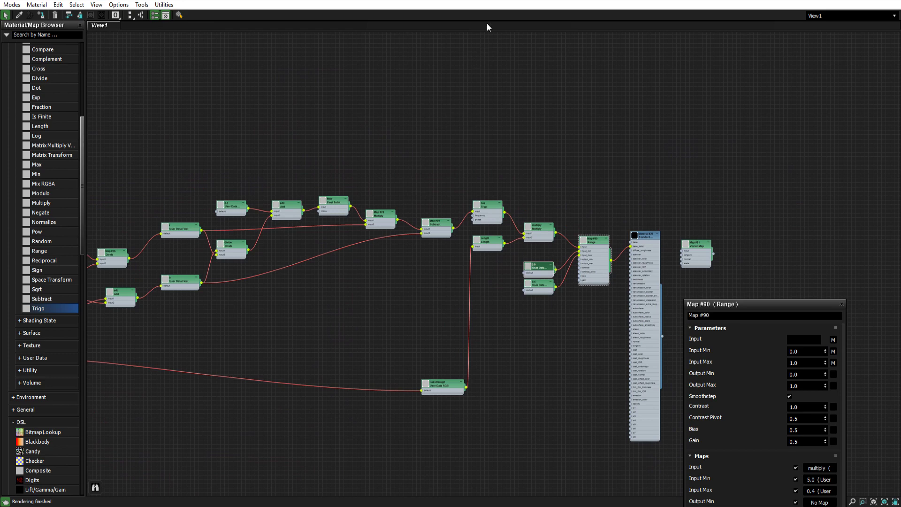
scroll(397, 302, "down", 3)
middle_click_drag(294, 326, 421, 271)
scroll(441, 266, "up", 1)
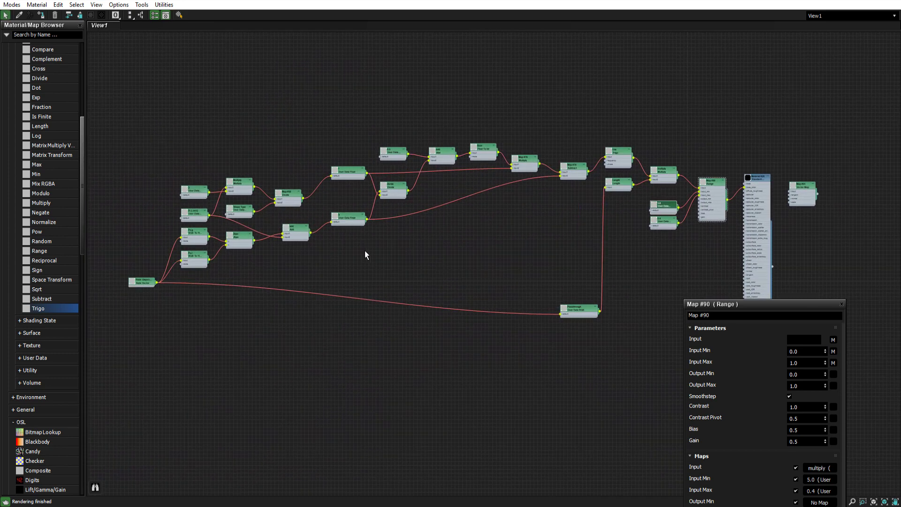
middle_click_drag(464, 249, 465, 228)
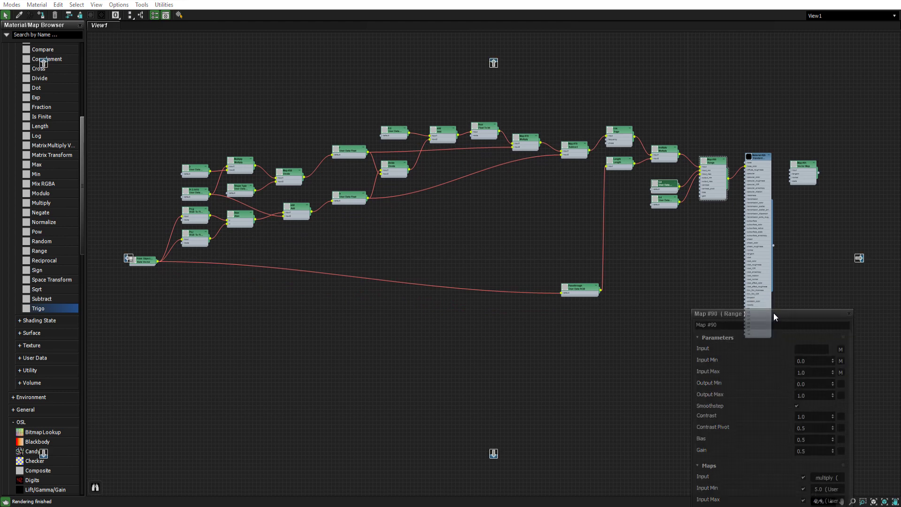
- Dock the parameter editor to the right edge and move the Slate editor window down to reveal the viewport
left_click_drag(765, 311, 858, 258)
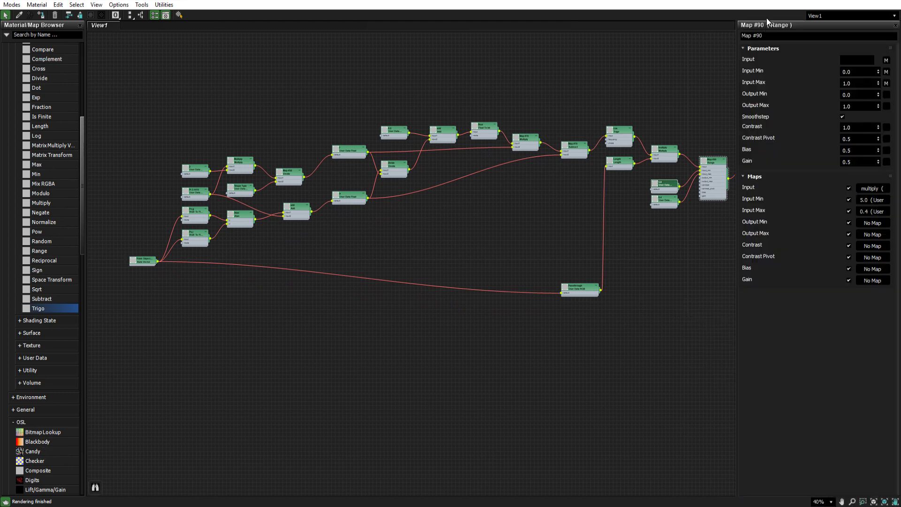
left_click_drag(774, 2, 708, 322)
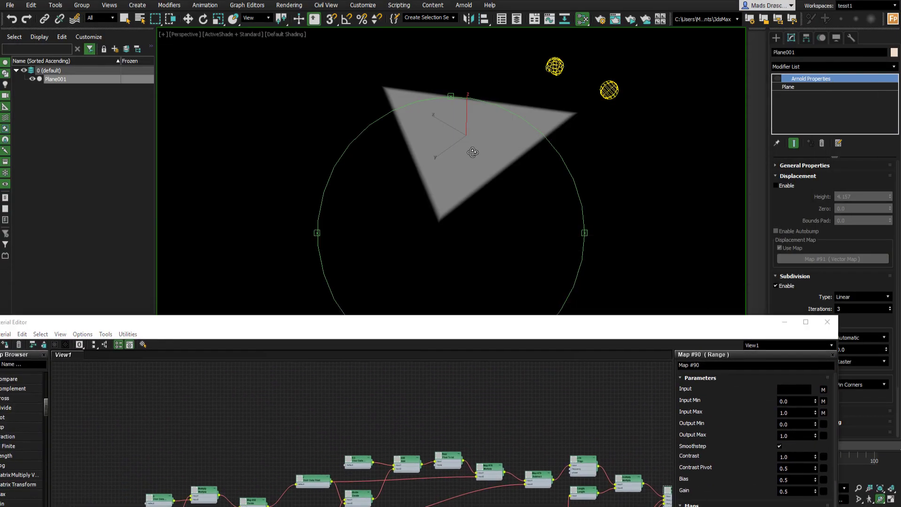
- Raise the Slate editor over the viewport to inspect the Range node area, then lower the window again
scroll(465, 147, "up", 3)
middle_click_drag(463, 148, 447, 179)
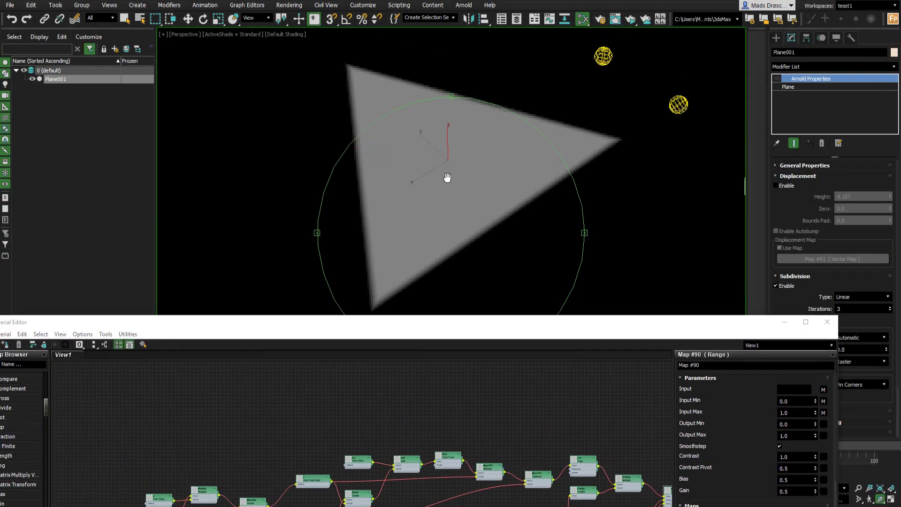
scroll(447, 179, "up", 3)
left_click_drag(456, 334, 463, 175)
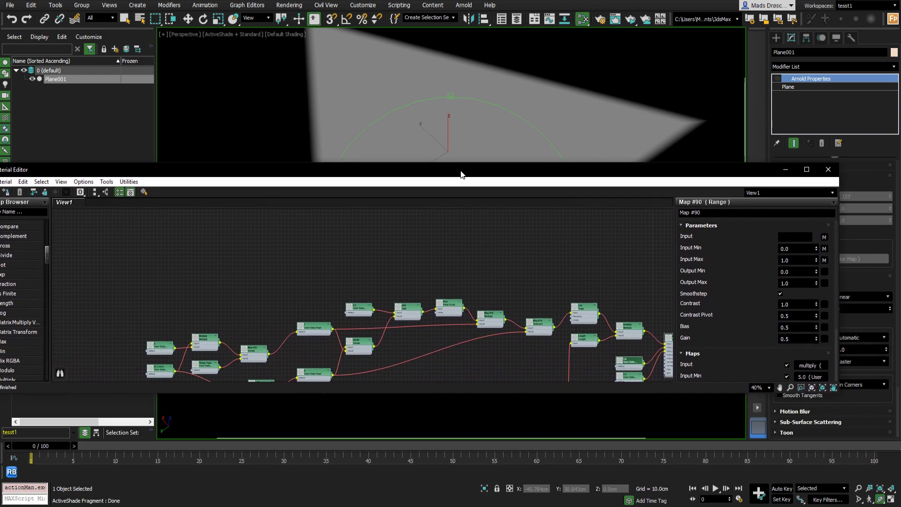
middle_click_drag(574, 290, 405, 279)
scroll(405, 280, "up", 4)
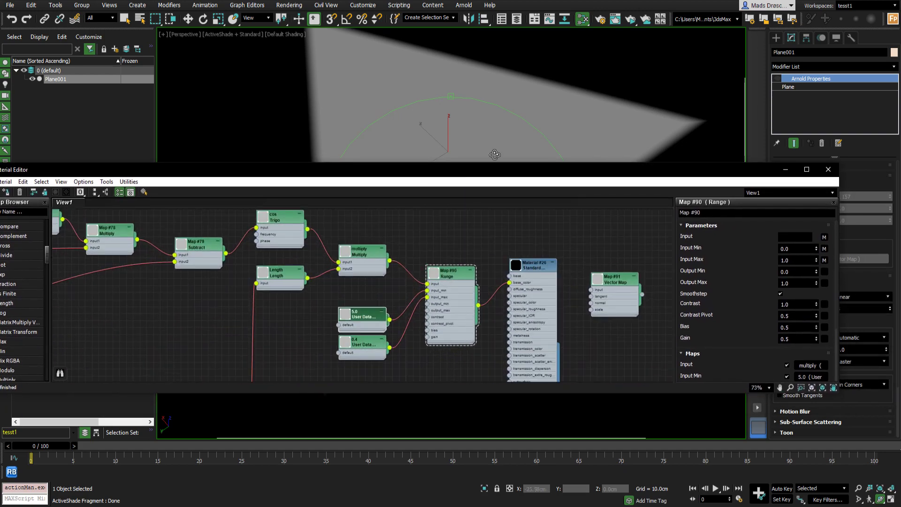
left_click_drag(474, 173, 529, 291)
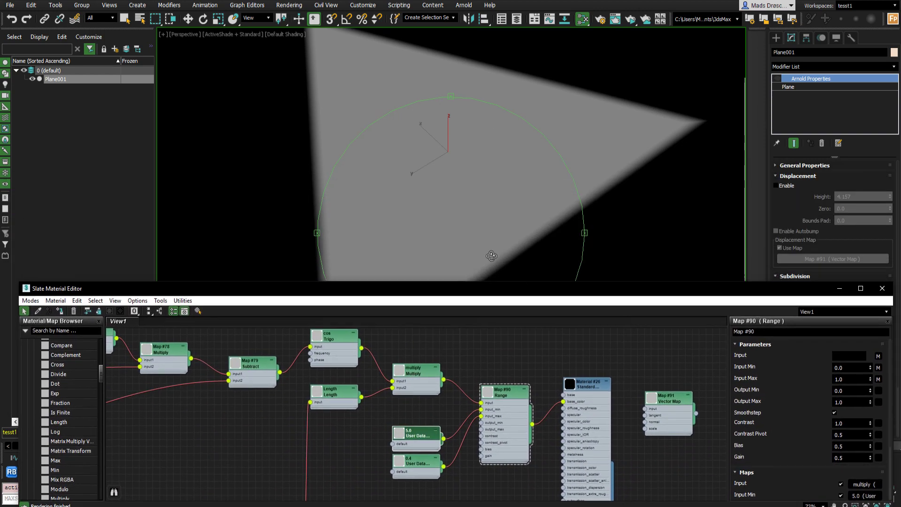
- Lower the 5.0 User Data node's default value to 28.96
scroll(463, 181, "down", 3)
middle_click_drag(463, 181, 477, 150)
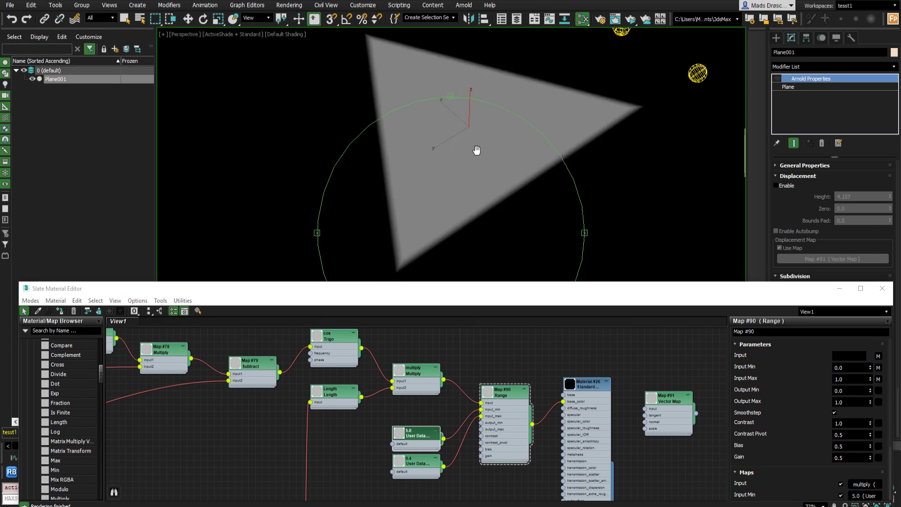
scroll(453, 438, "up", 3)
left_click(426, 411)
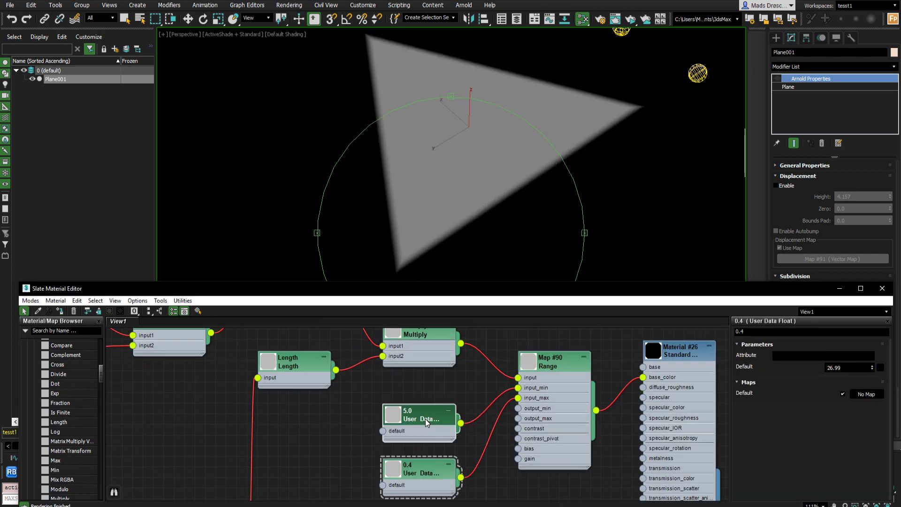
left_click(873, 369)
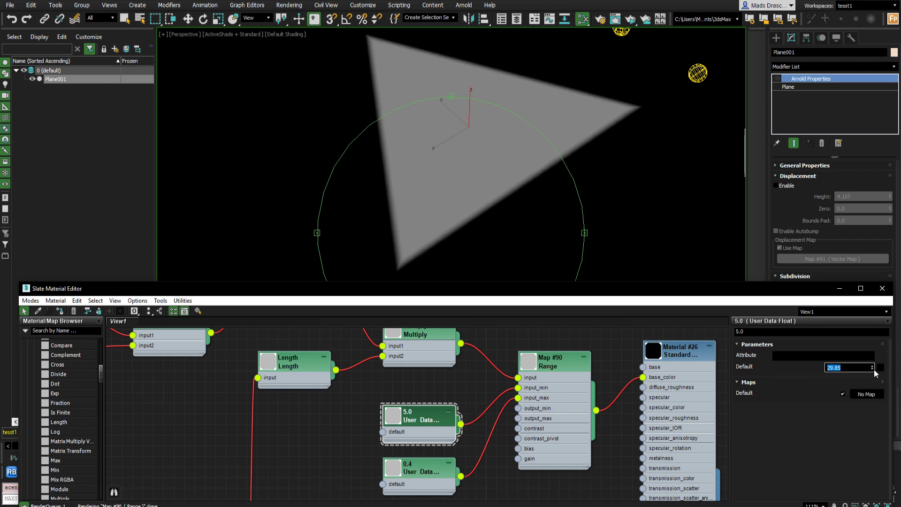
left_click(873, 369)
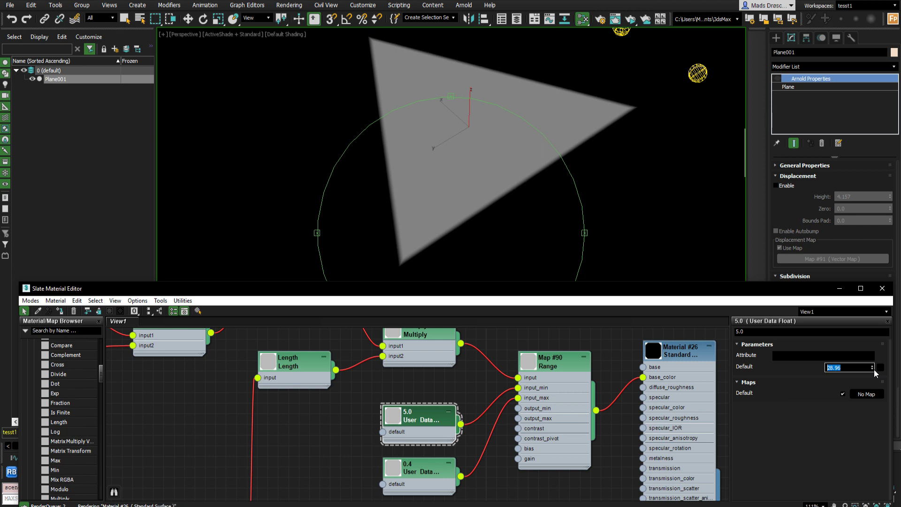
- Reposition the Standard Surface material node and bring the Vector Map #91 node beside the Range node
left_click_drag(453, 201, 465, 202)
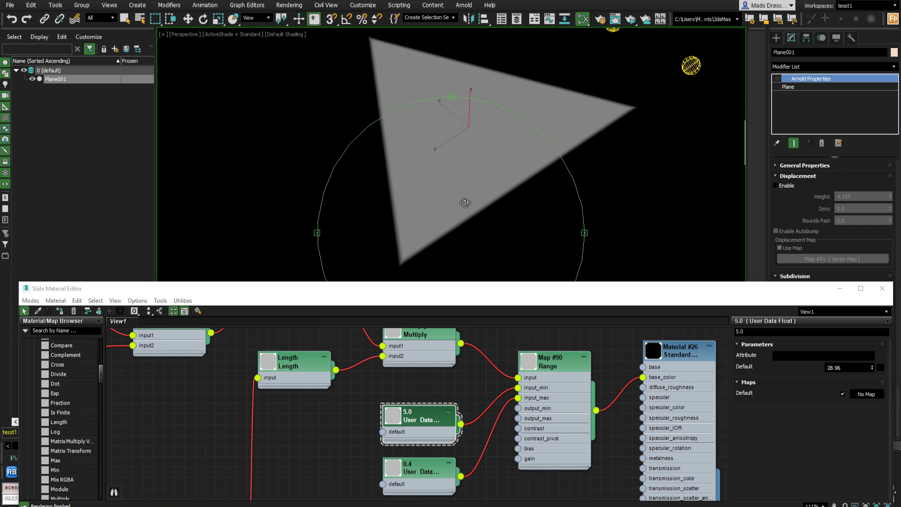
scroll(463, 213, "down", 3)
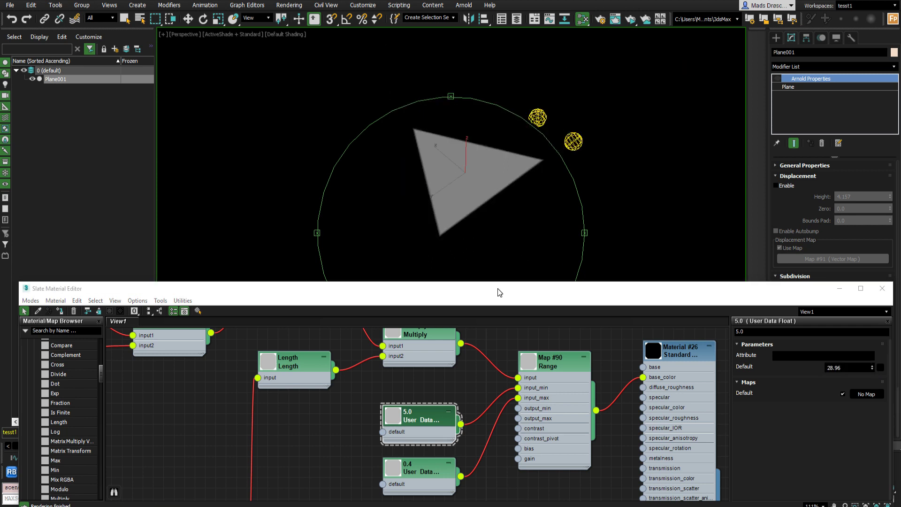
left_click_drag(497, 293, 467, 280)
scroll(513, 359, "down", 3)
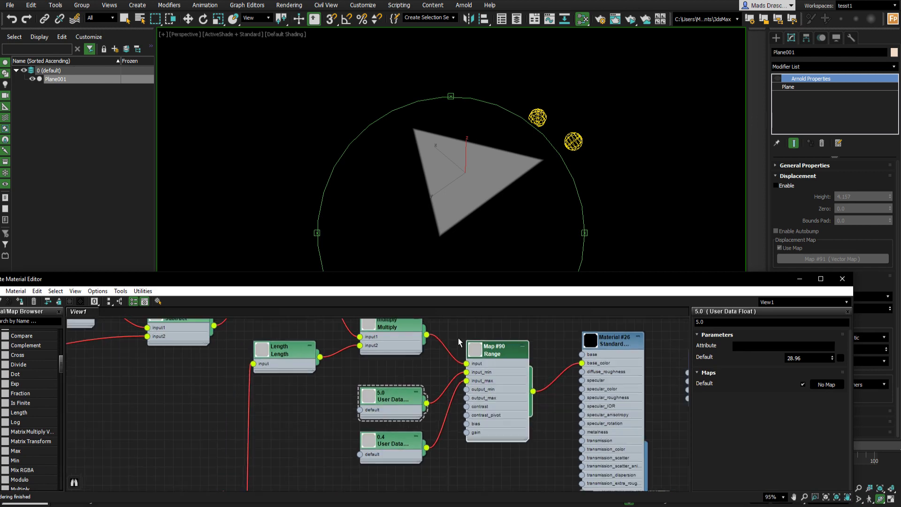
middle_click_drag(605, 351, 518, 344)
scroll(519, 343, "up", 1)
left_click_drag(513, 350, 528, 366)
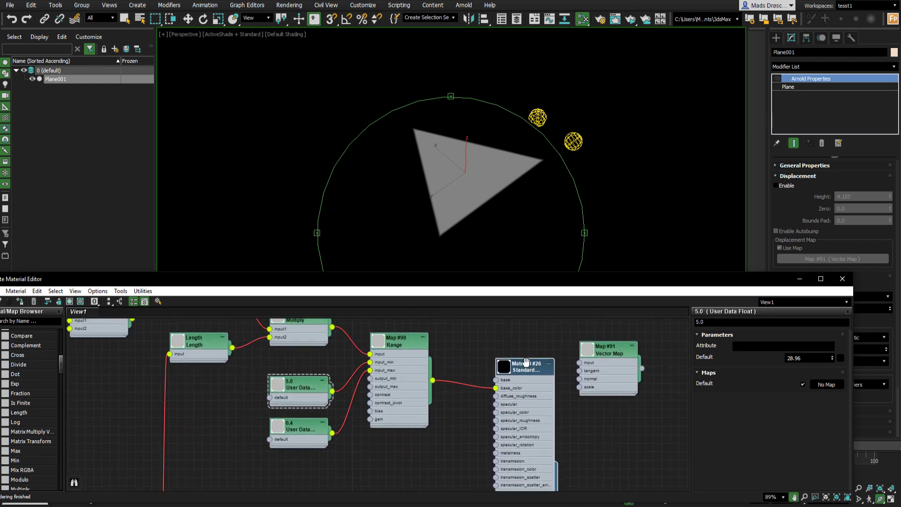
middle_click_drag(526, 361, 535, 354)
mouse_move(530, 362)
left_mouse_down()
mouse_move(531, 378)
mouse_move(533, 370)
left_mouse_up()
middle_click_drag(527, 370, 519, 373)
left_click_drag(601, 354, 483, 345)
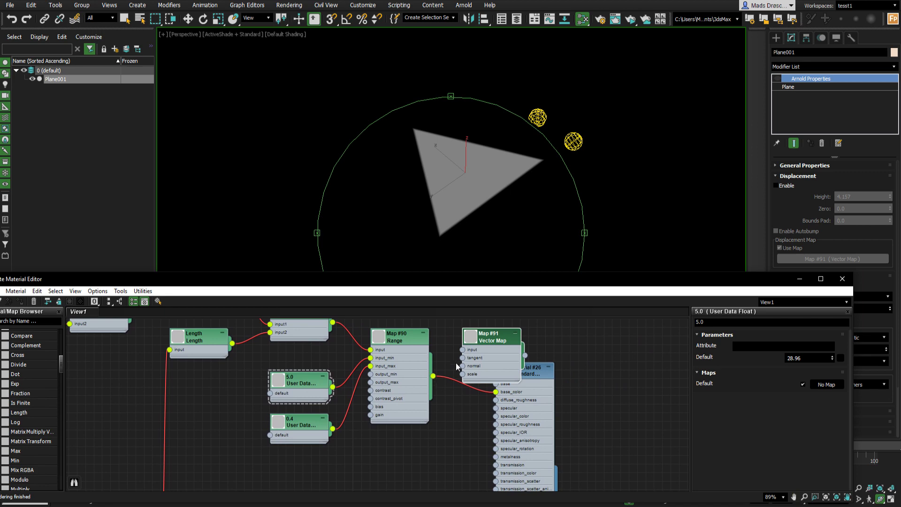
- Maximize the Slate editor and add a second Vector Map node below the User Data nodes
double_click(492, 341)
double_click(465, 282)
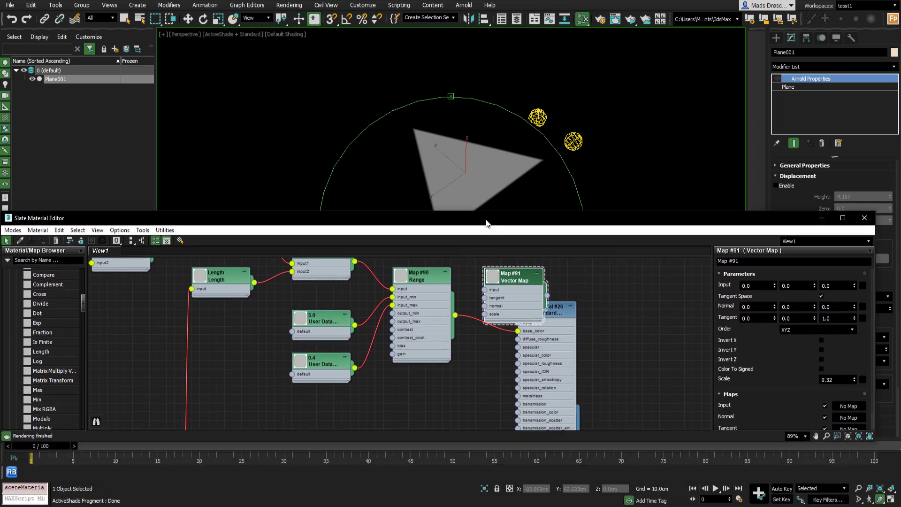
scroll(50, 266, "up", 5)
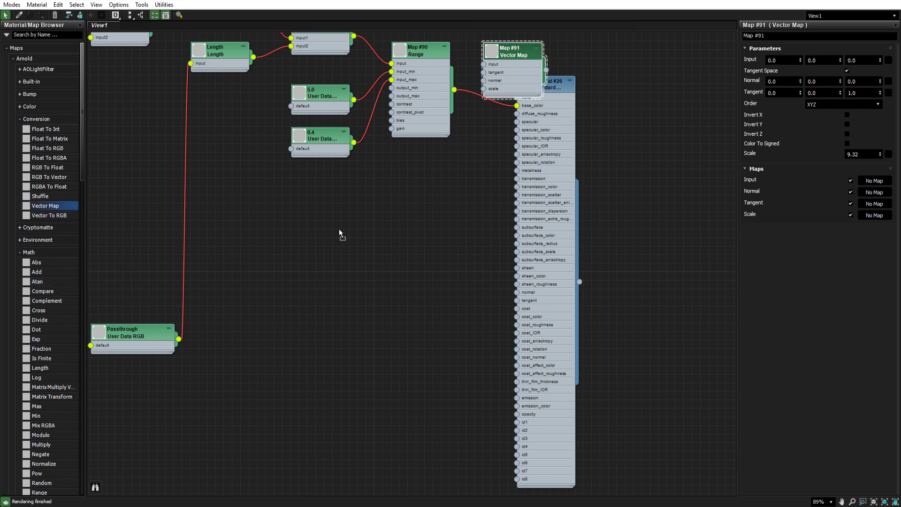
left_click_drag(339, 229, 326, 245)
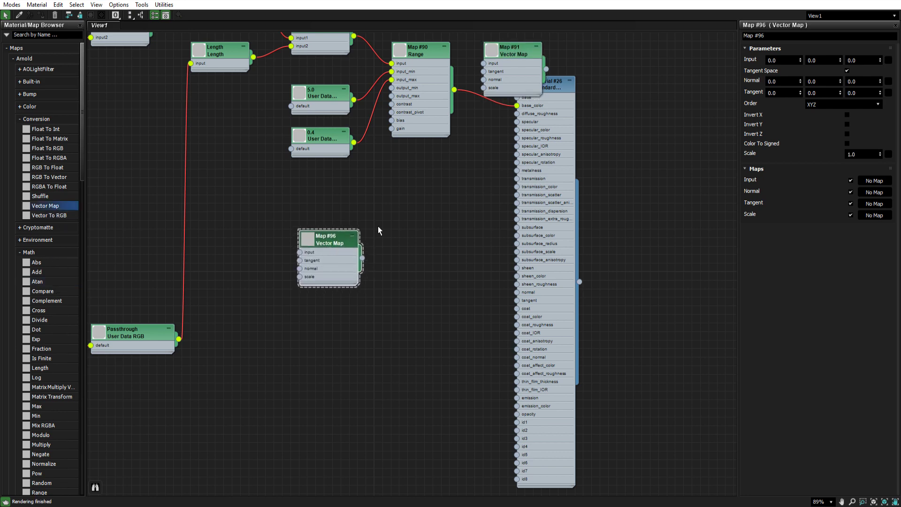
left_click_drag(778, 93, 807, 93)
key("Tab")
- Connect the Range node's output to the Vector Map #91 input and arrange both nodes beside the material
left_click(514, 54)
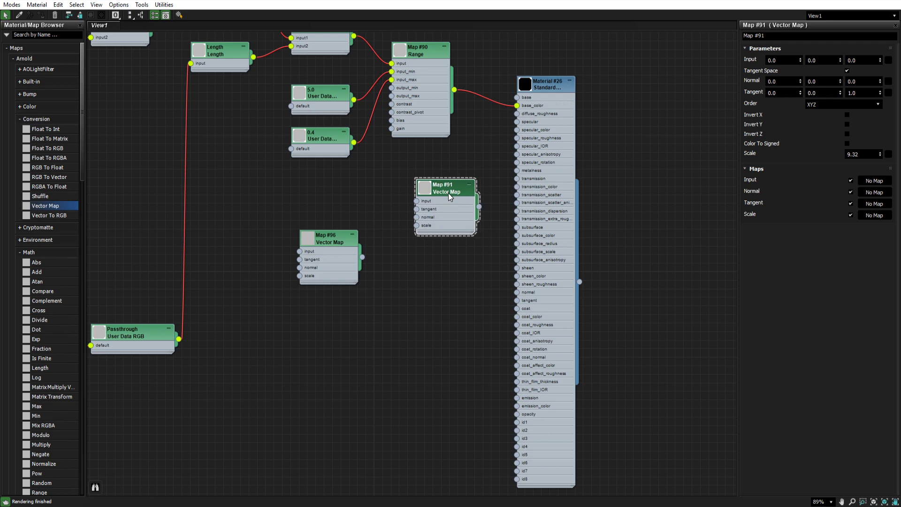
left_click_drag(448, 193, 443, 202)
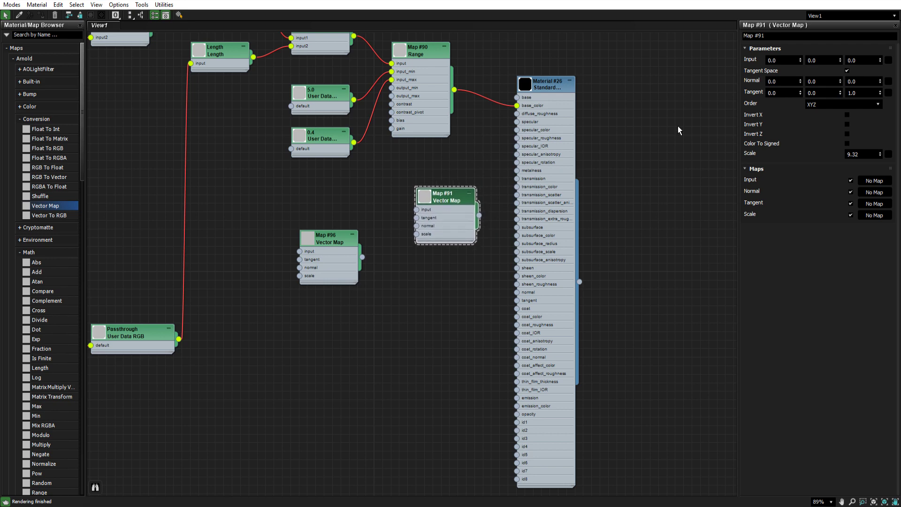
key("Tab")
key("Tab")
left_click_drag(446, 203, 464, 204)
left_click_drag(552, 81, 611, 73)
left_click_drag(460, 202, 502, 142)
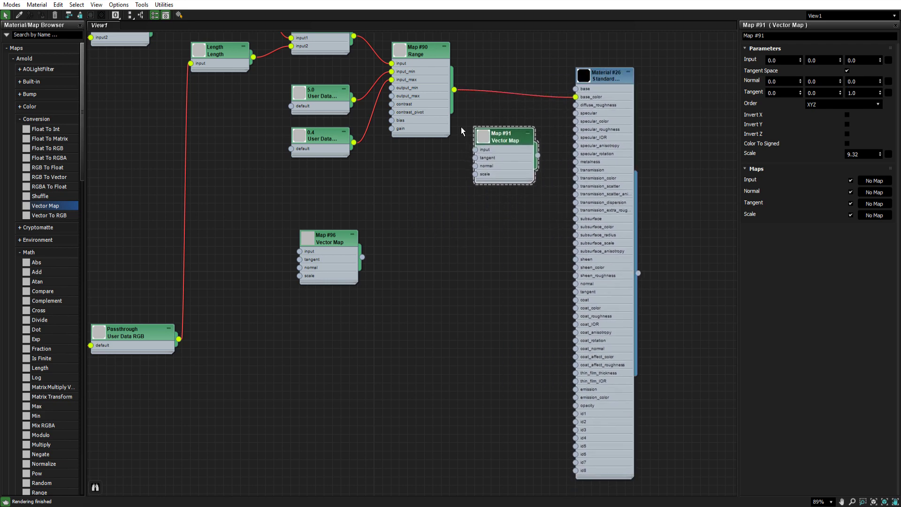
left_click_drag(463, 104, 476, 150)
left_click(454, 98)
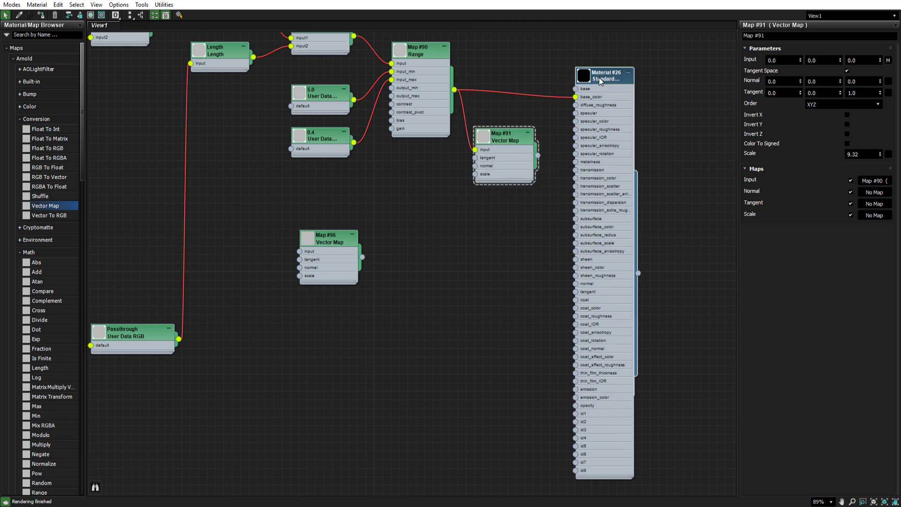
left_click_drag(582, 97, 621, 81)
left_click_drag(533, 141, 550, 107)
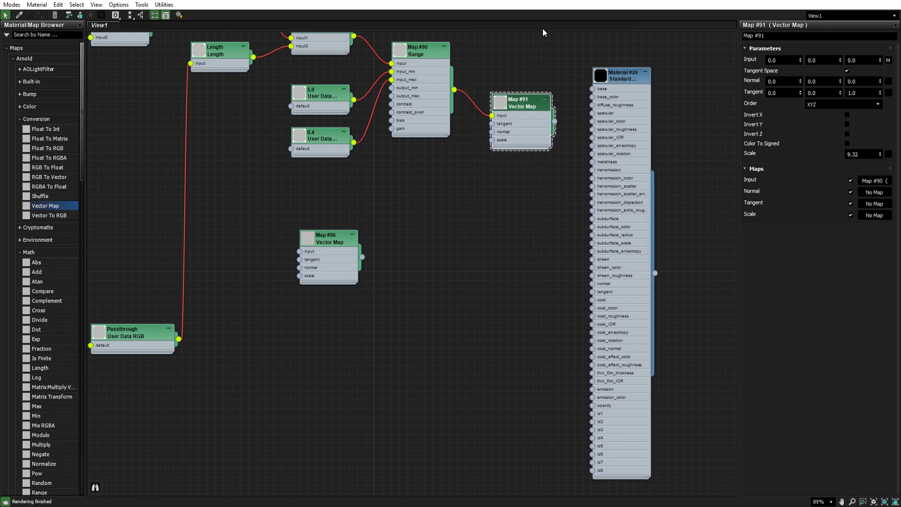
- Enable displacement on the plane and assign the Vector Map #91 node to its displacement map as an instance
left_click_drag(631, 0, 594, 314)
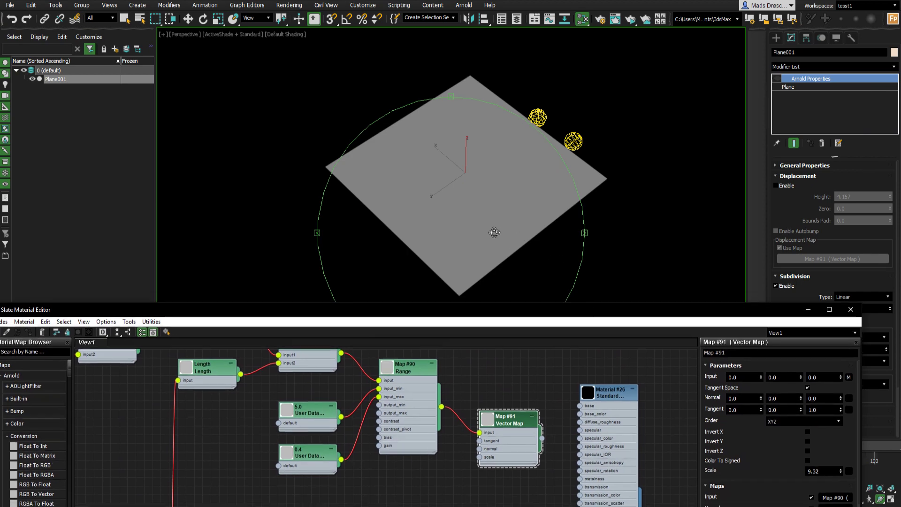
left_click(792, 186)
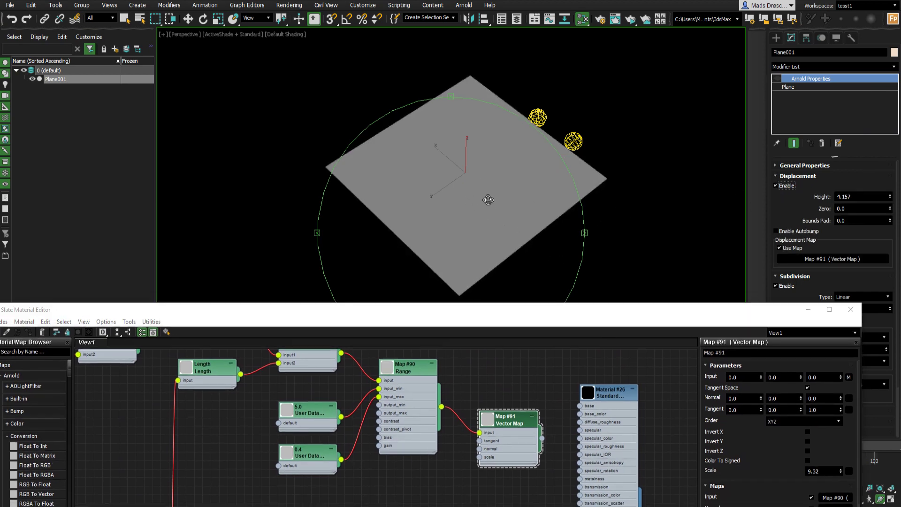
left_click_drag(488, 200, 489, 195)
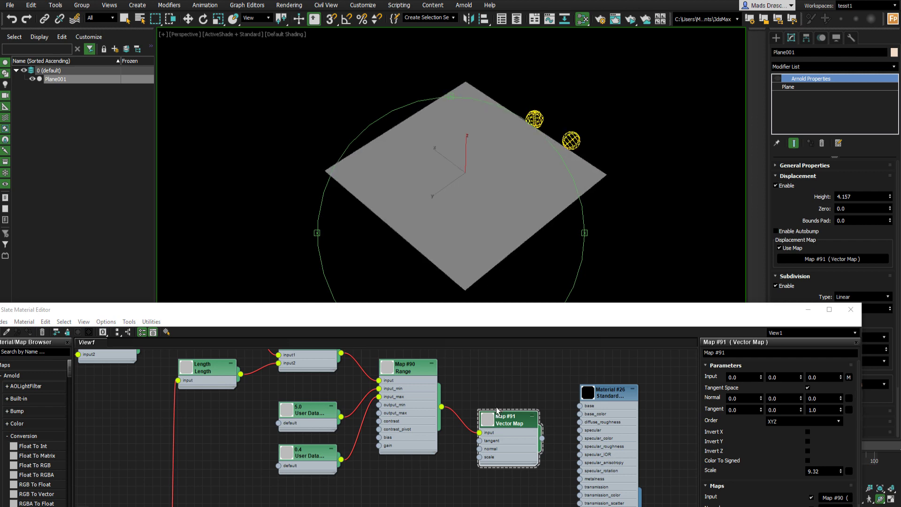
left_click_drag(497, 411, 498, 402)
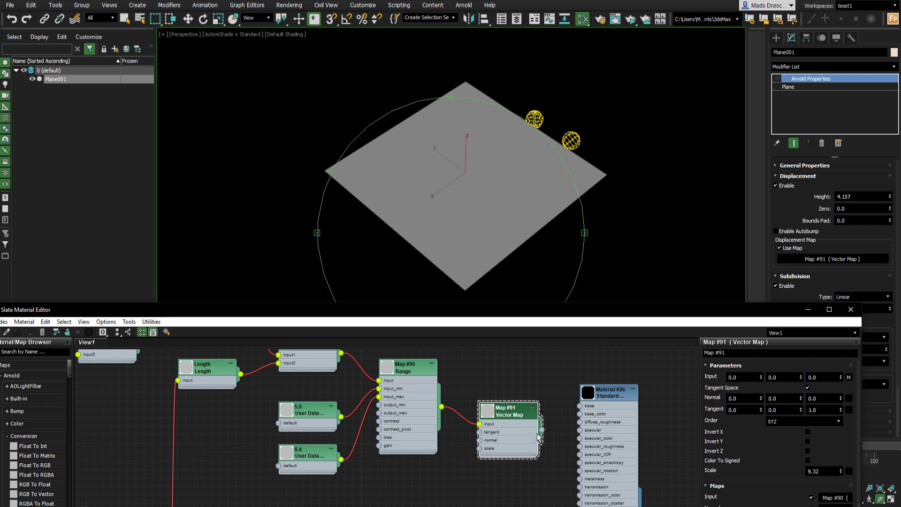
left_click_drag(543, 433, 798, 260)
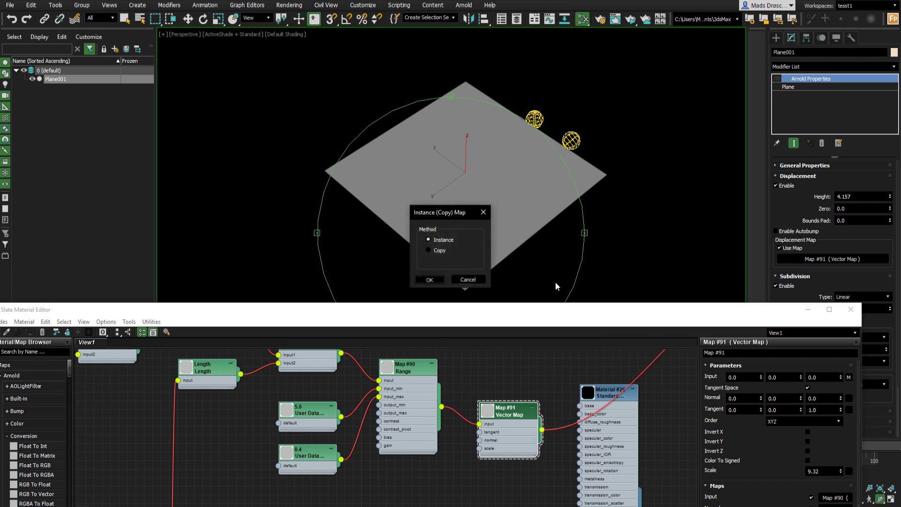
left_click(437, 280)
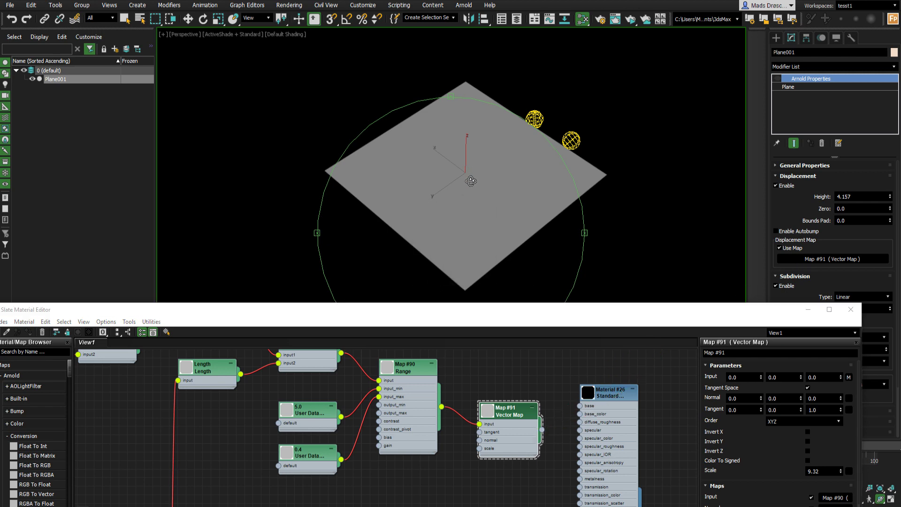
- Turn the viewport's ActiveShade Arnold preview off and back on to refresh the displaced plane
middle_click_drag(471, 180, 487, 193, "alt")
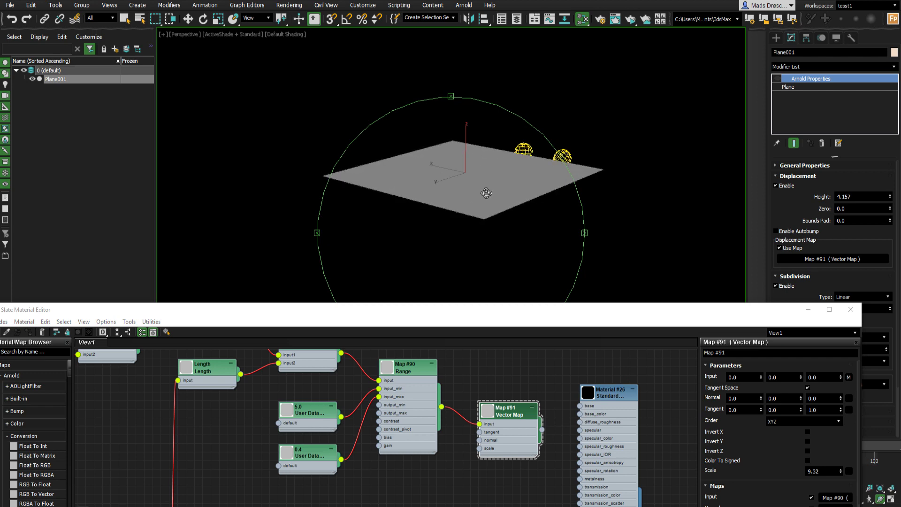
scroll(467, 387, "down", 1)
middle_click_drag(425, 386, 439, 388)
left_click(239, 39)
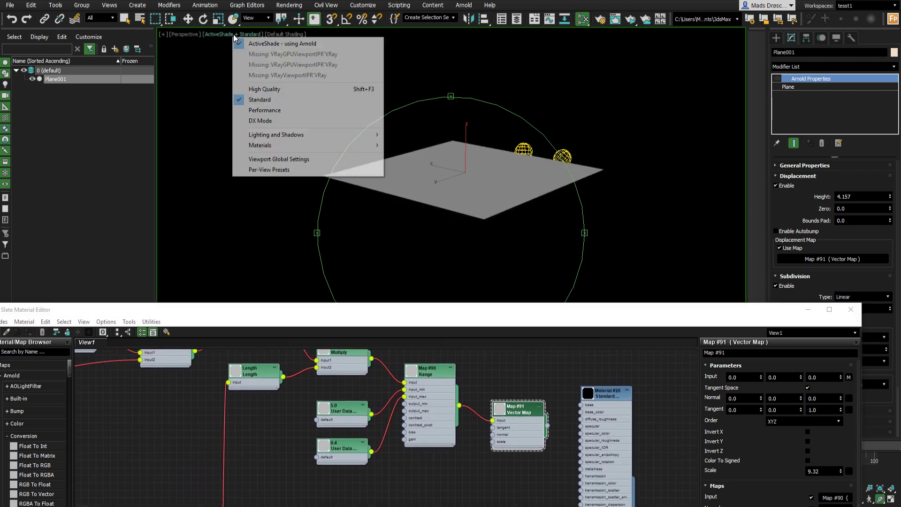
left_click(249, 41)
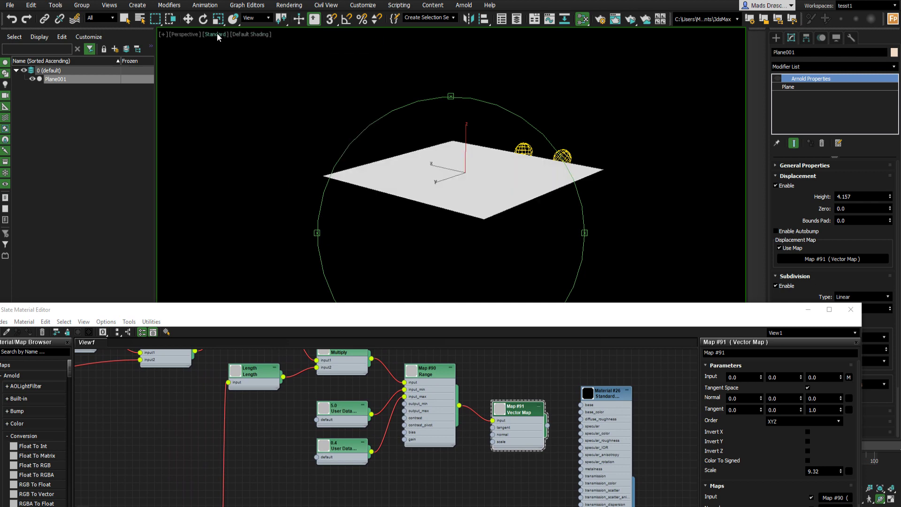
left_click(218, 38)
left_click(249, 41)
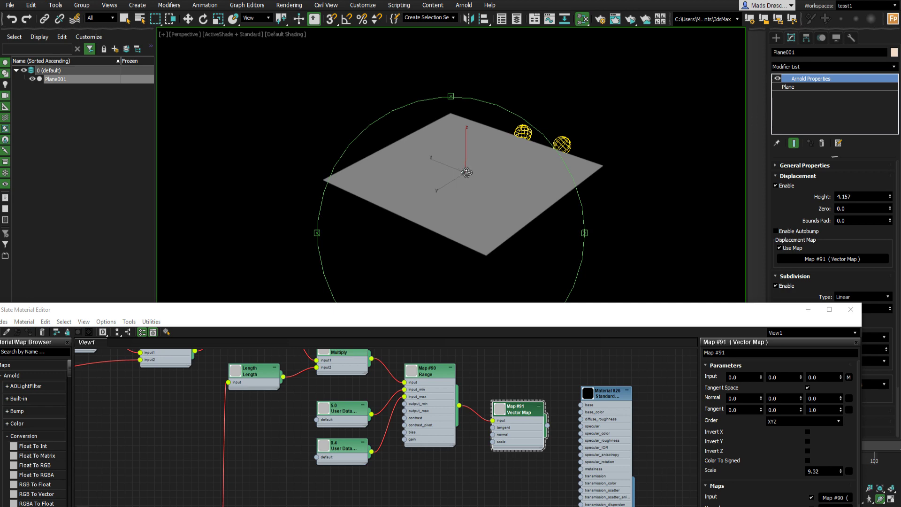
- Set the 0.4 User Data Float node's default value to 20
scroll(466, 172, "up", 3)
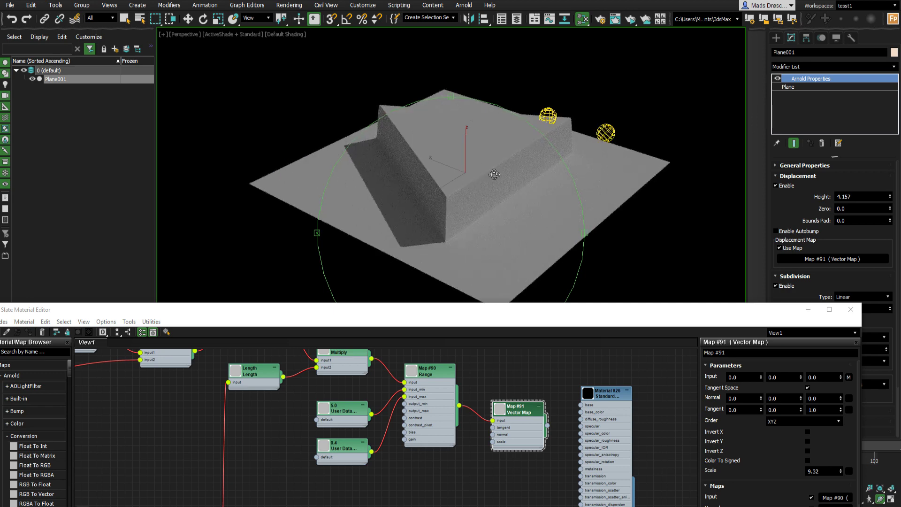
left_click_drag(495, 174, 519, 198)
left_click(346, 415)
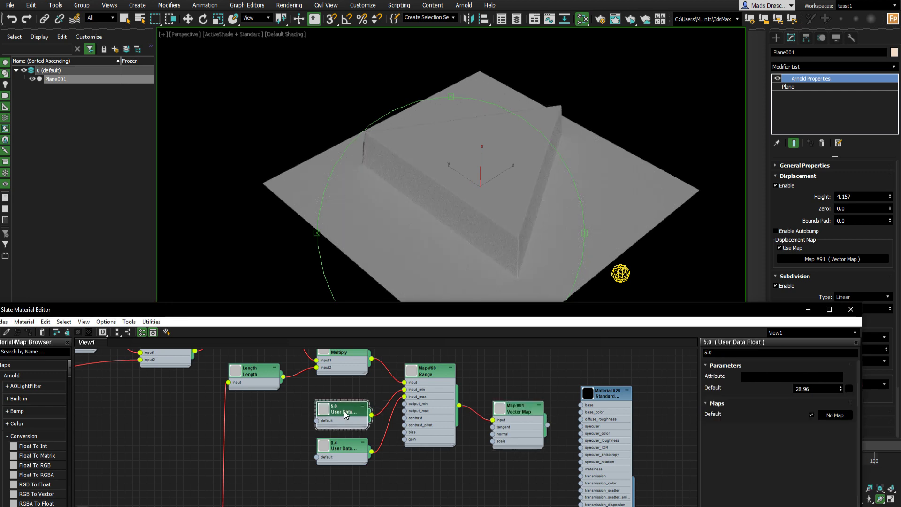
left_click(338, 452)
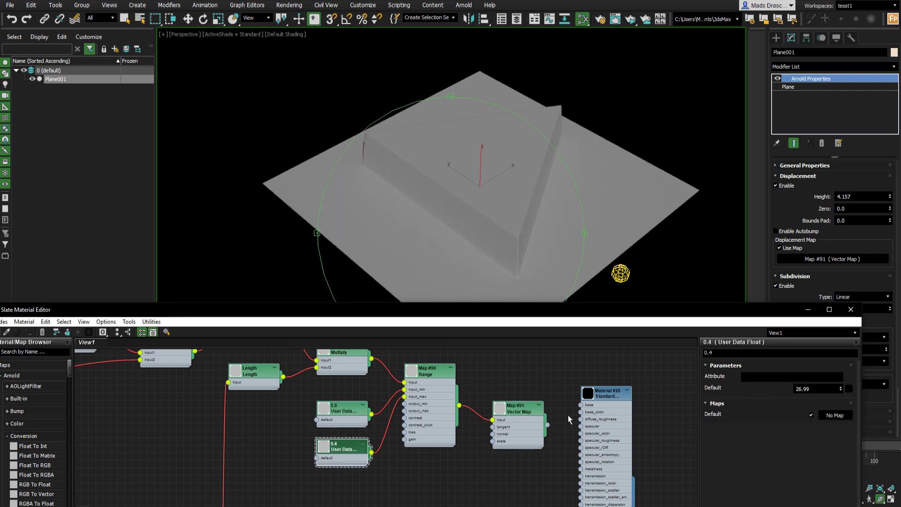
left_click(818, 388)
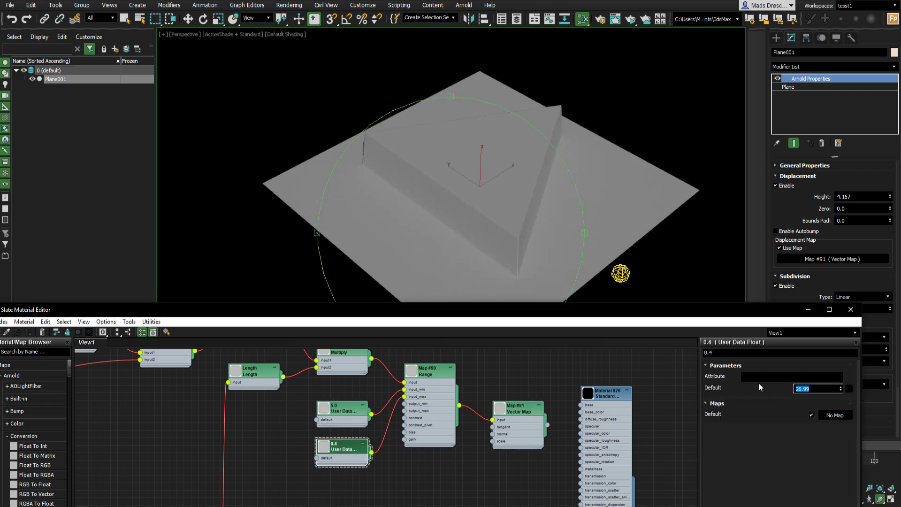
type("20")
key("Return")
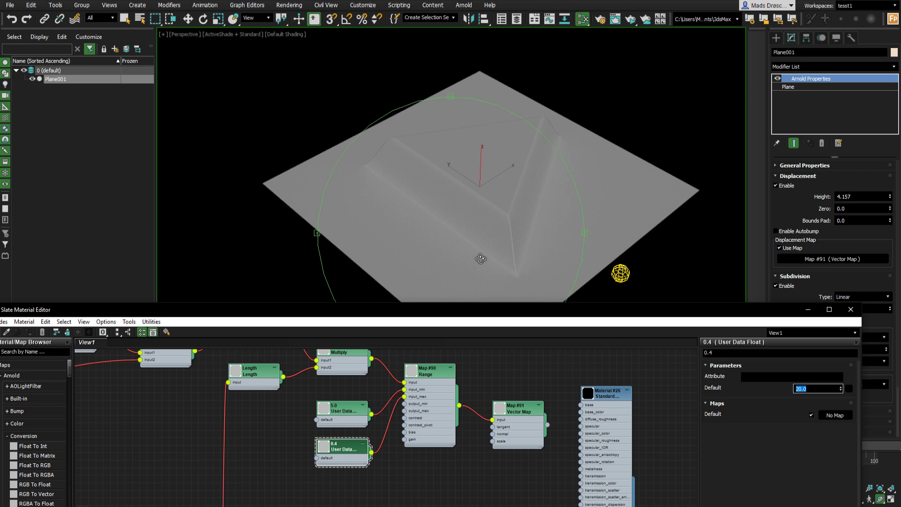
- Step the Shape Type node's default value up and down with its spinner to preview other polygon shapes
left_click_drag(472, 314, 574, 296)
middle_click_drag(257, 400, 681, 415)
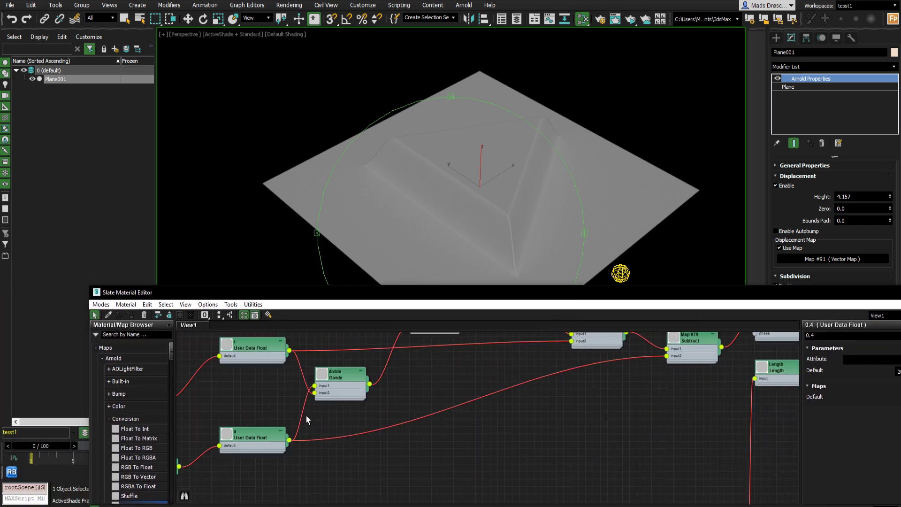
middle_click_drag(315, 399, 764, 325)
double_click(477, 372)
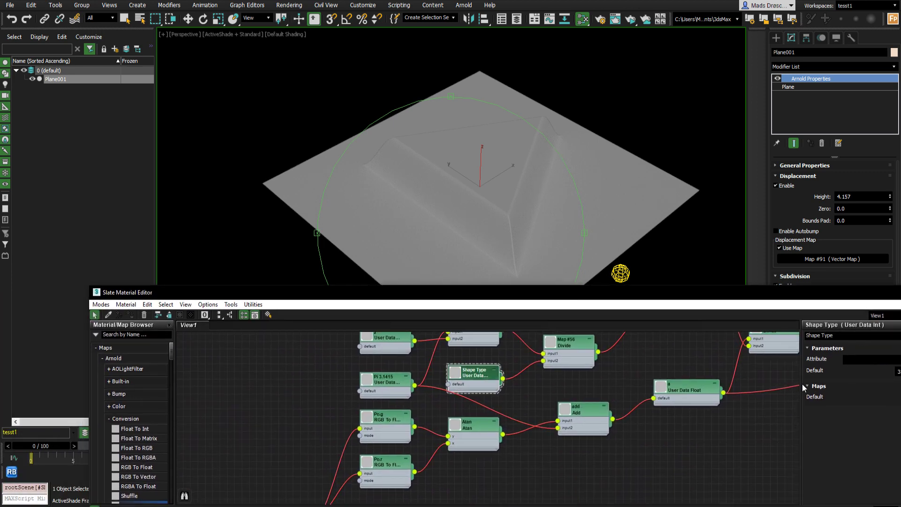
left_click_drag(807, 295, 667, 270)
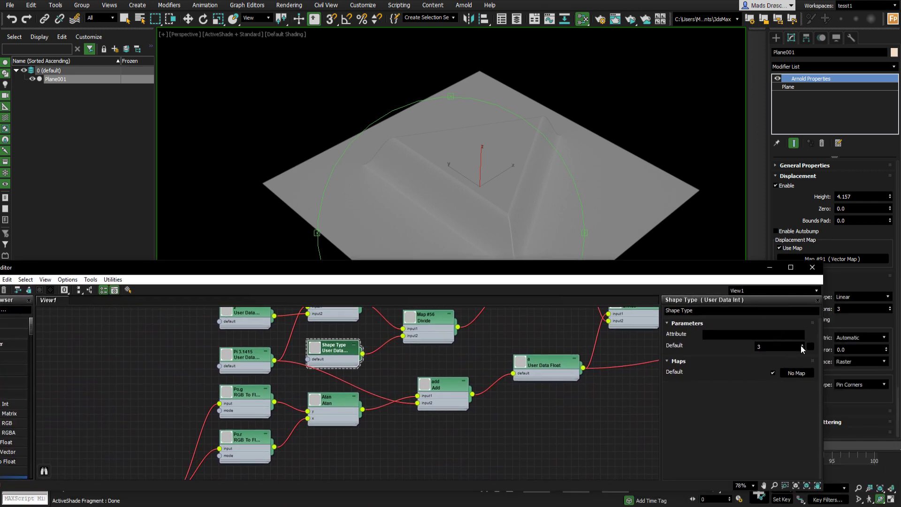
left_click(802, 345)
left_click(804, 345)
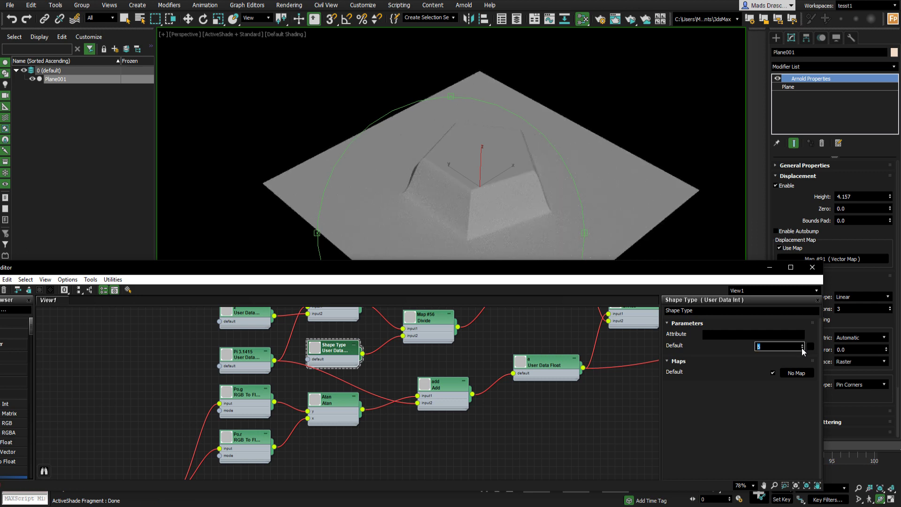
left_click(803, 349)
- Survey the shader network by panning and zooming out across the node view
middle_click_drag(618, 341, 295, 403)
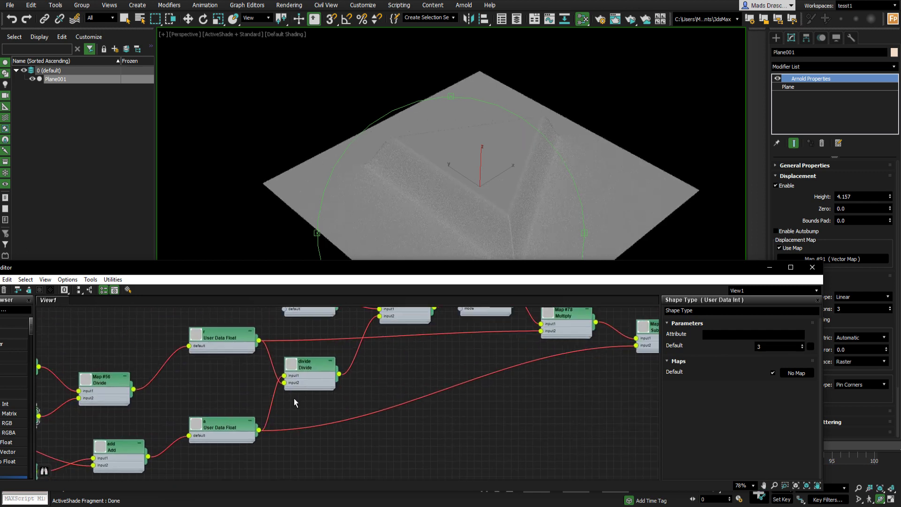
middle_click_drag(430, 346, 223, 385)
middle_click_drag(561, 393, 321, 354)
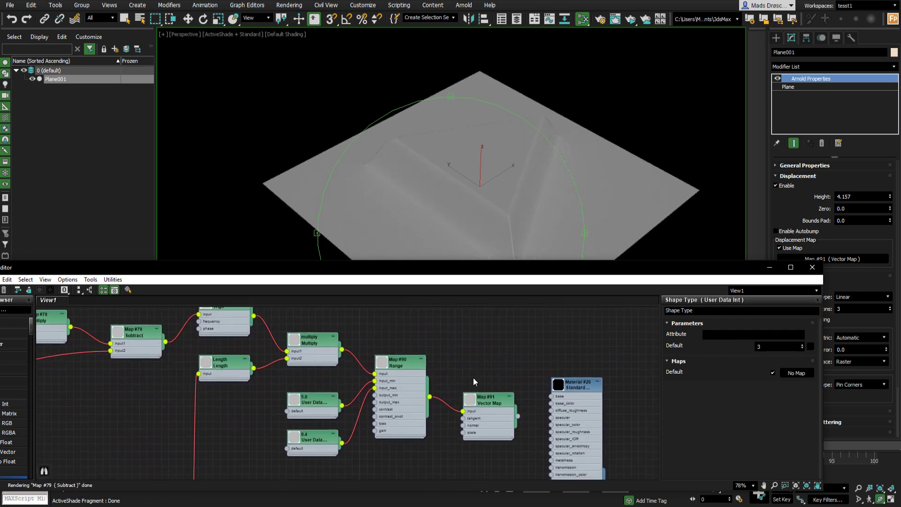
middle_click_drag(512, 375, 442, 340)
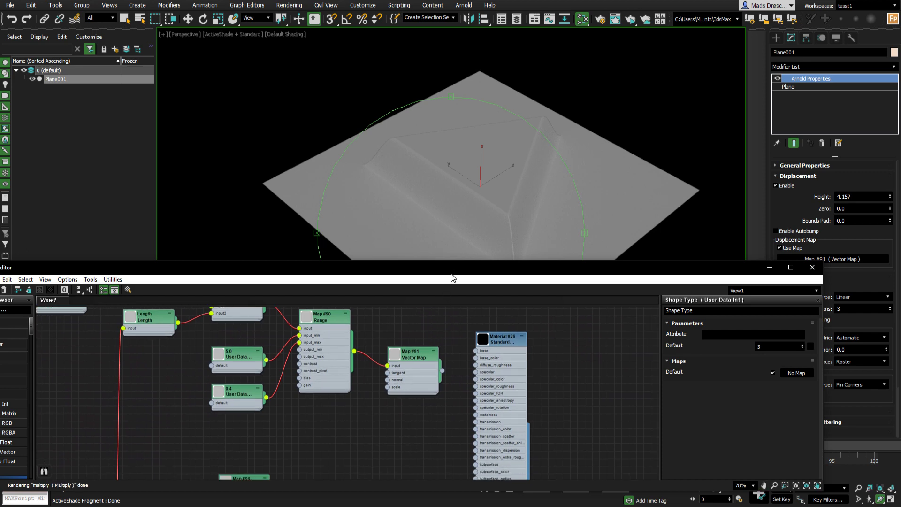
left_click_drag(455, 260, 450, 214)
scroll(401, 359, "down", 5)
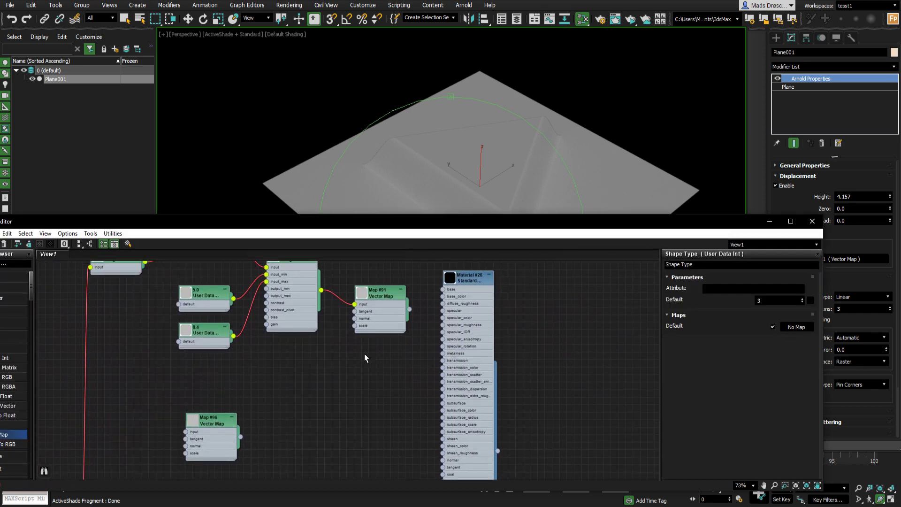
middle_click_drag(367, 353, 393, 368)
middle_click_drag(549, 413, 371, 301)
middle_click_drag(478, 415, 412, 330)
scroll(412, 333, "down", 1)
middle_click_drag(495, 387, 487, 295)
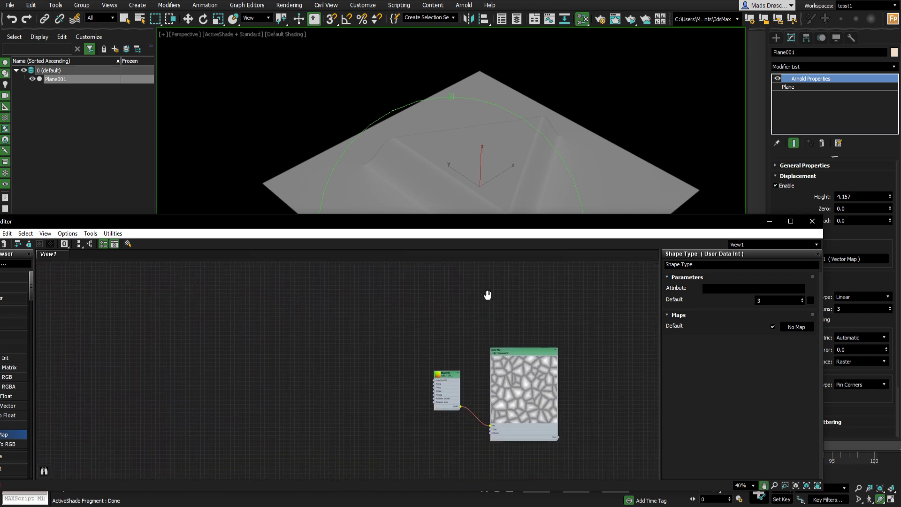
- Zoom in on the OSL VoronoiDF node and open its parameters
left_click(517, 373)
left_click_drag(512, 351, 524, 287)
scroll(512, 303, "up", 5)
left_click_drag(400, 439, 425, 318)
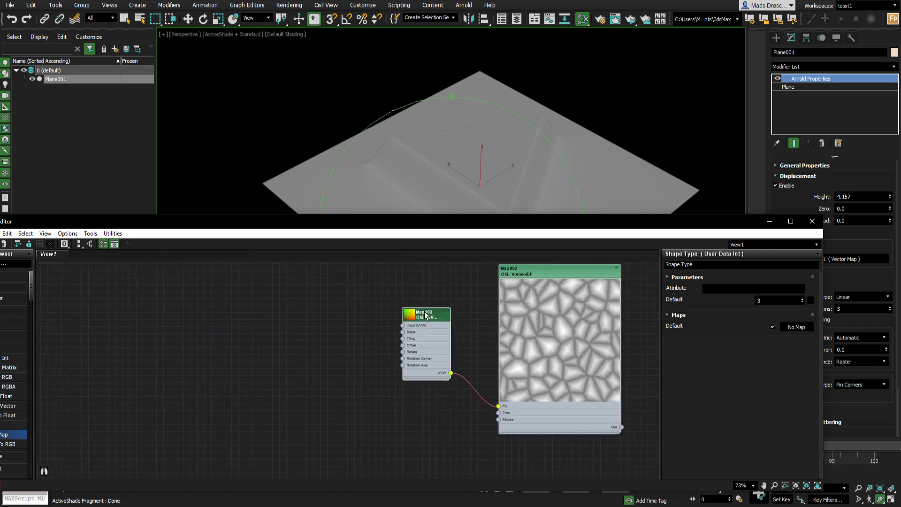
scroll(541, 283, "up", 3)
scroll(528, 286, "down", 2)
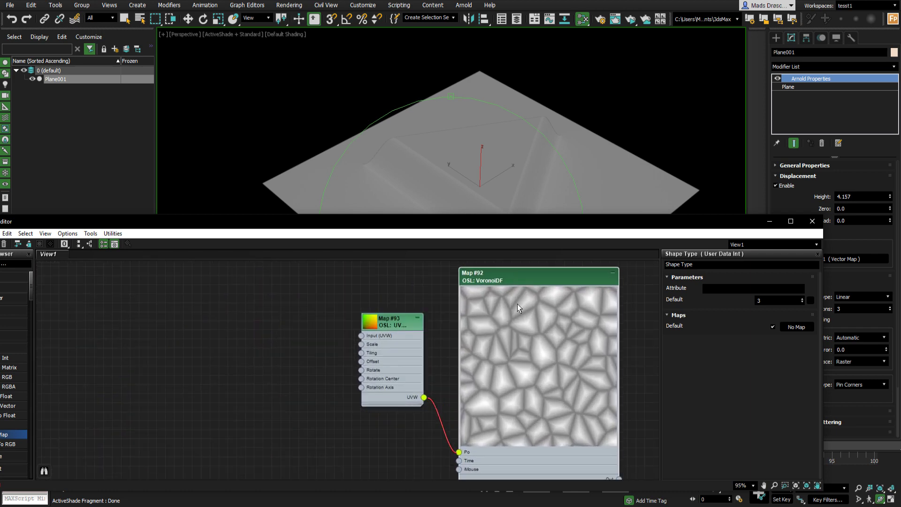
double_click(525, 282)
left_click_drag(517, 283, 527, 276)
left_click_drag(406, 325, 390, 348)
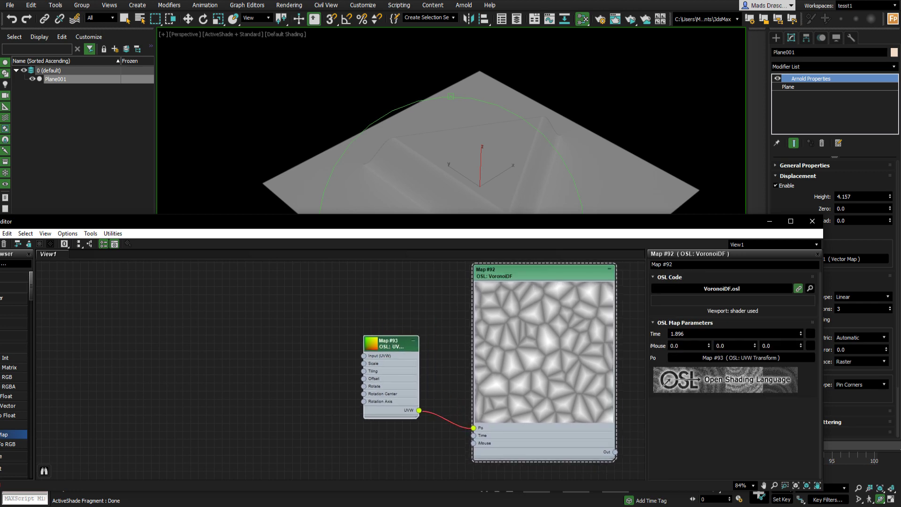
- Inspect the VoronoiDF node's OSL source code in the code editor
left_click(792, 289)
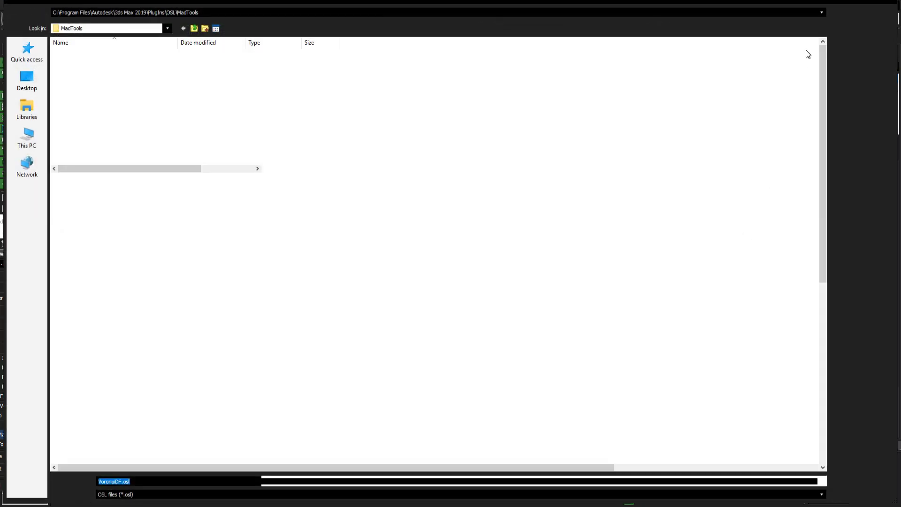
left_click(875, 3)
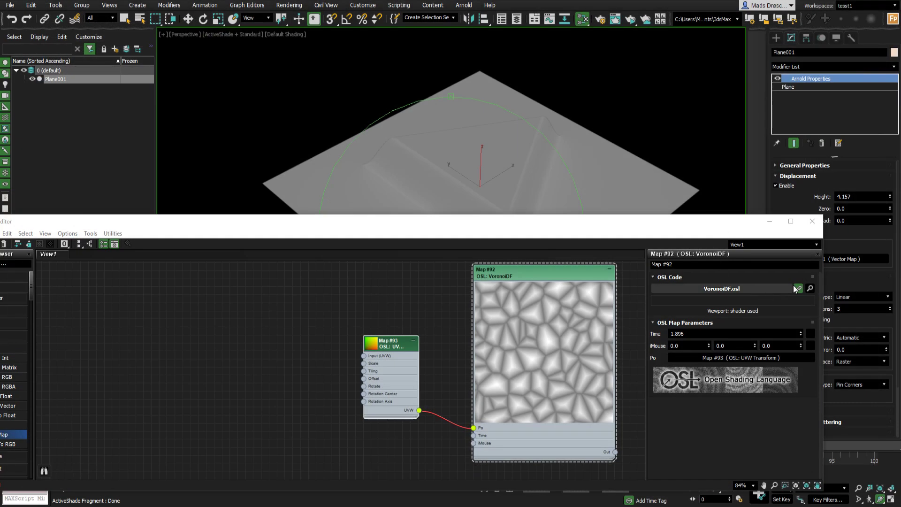
left_click(810, 289)
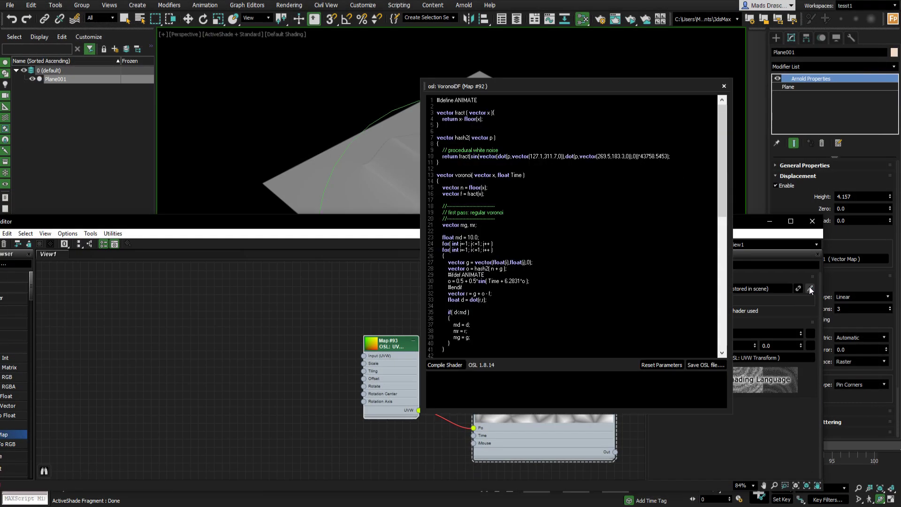
scroll(572, 226, "down", 16)
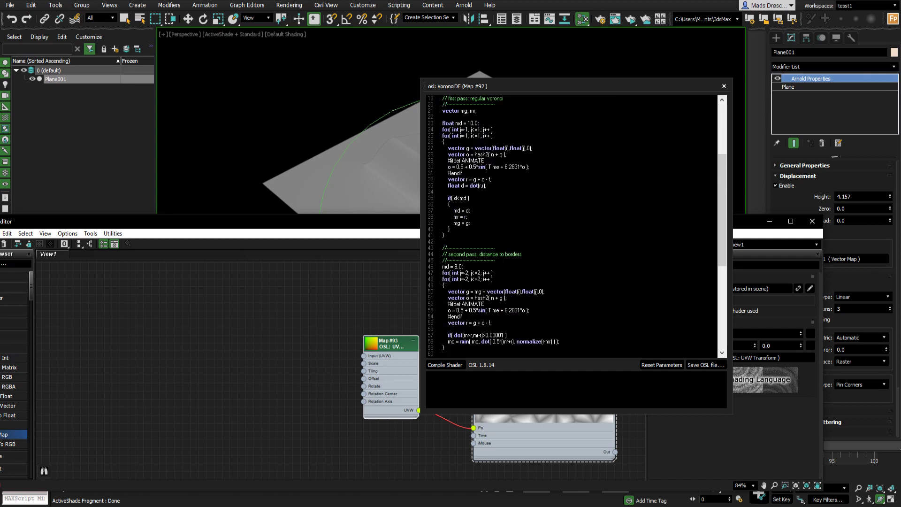
scroll(572, 226, "up", 16)
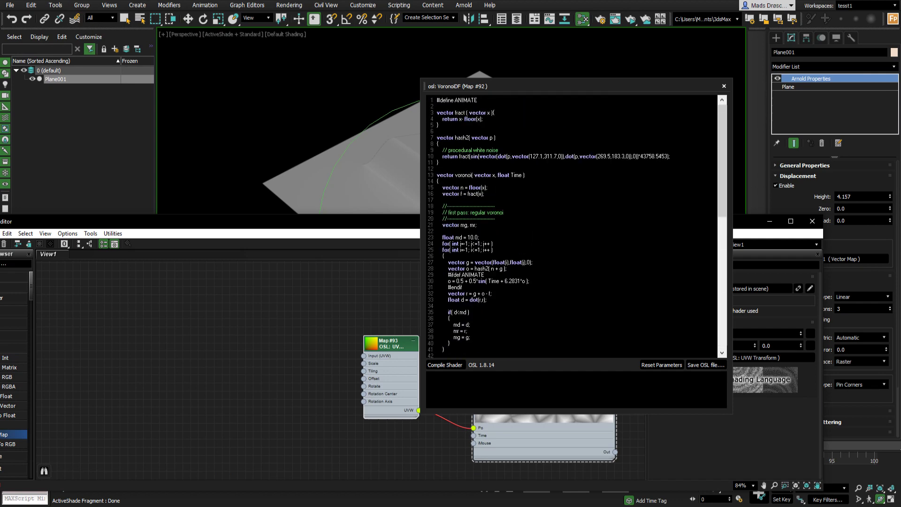
scroll(572, 226, "down", 5)
left_click(723, 87)
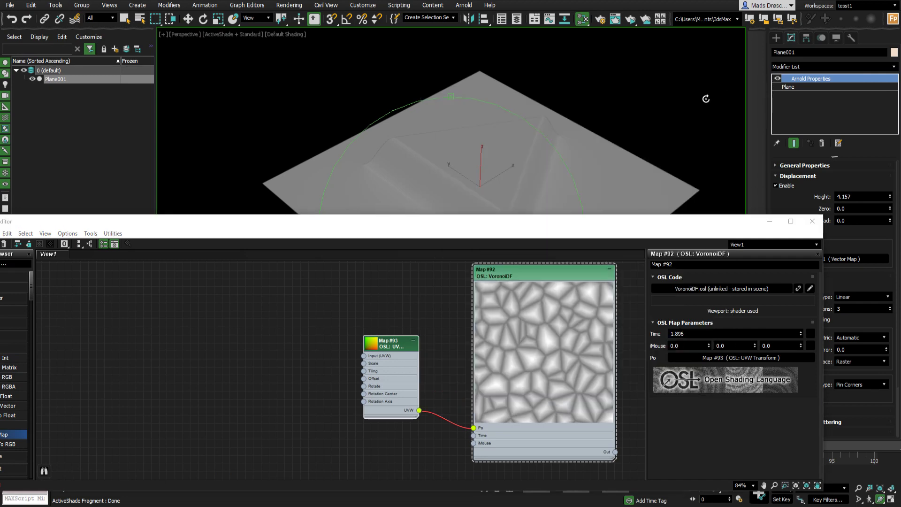
- Set the VoronoiDF node's Time value to 4.434
left_click_drag(578, 228, 575, 221)
left_click_drag(517, 265, 501, 272)
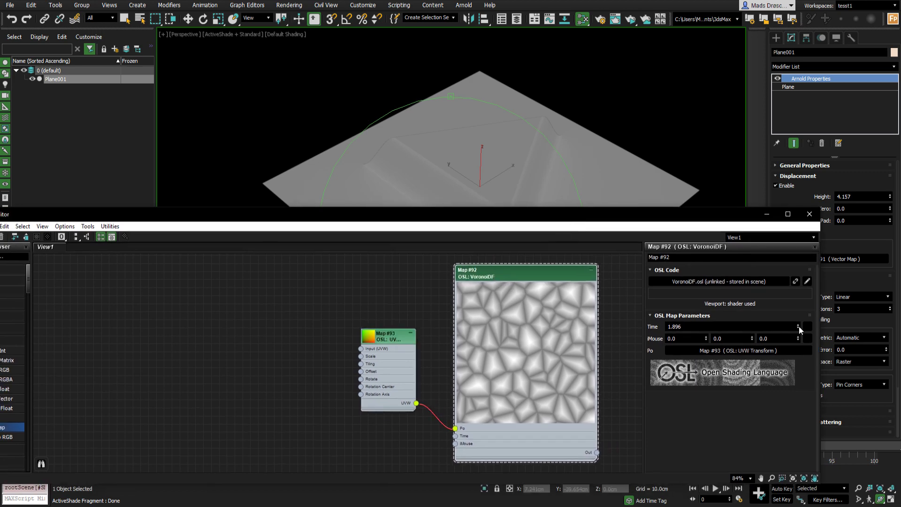
left_click_drag(800, 329, 799, 283)
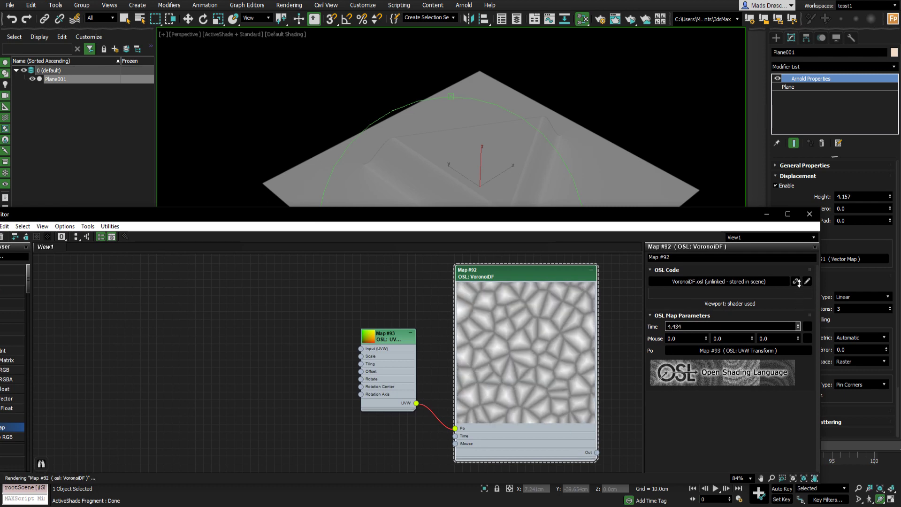
- Move the Vector Map #96 node beside the Passthrough User Data RGB node
mouse_move(388, 336)
left_mouse_down()
mouse_move(354, 323)
mouse_move(386, 327)
left_mouse_up()
scroll(590, 338, "down", 4)
scroll(590, 337, "down", 1)
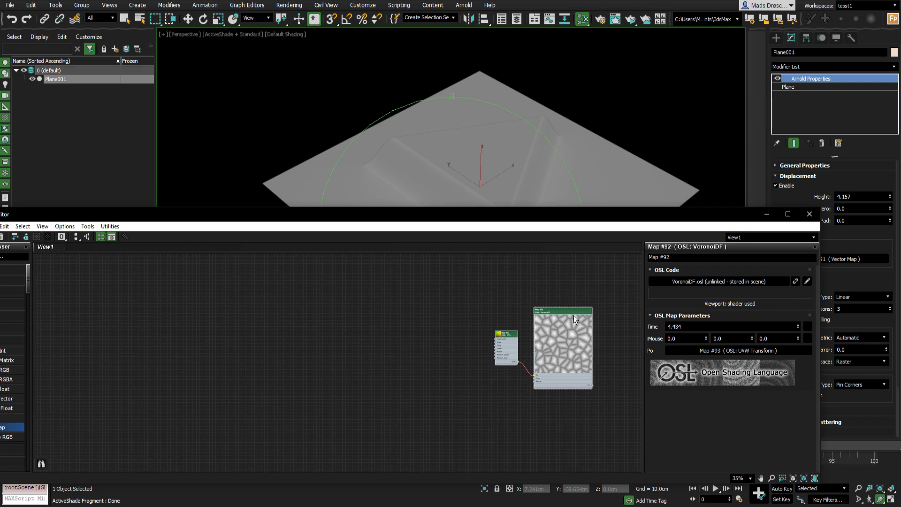
middle_click_drag(574, 315, 499, 294)
scroll(481, 342, "up", 3)
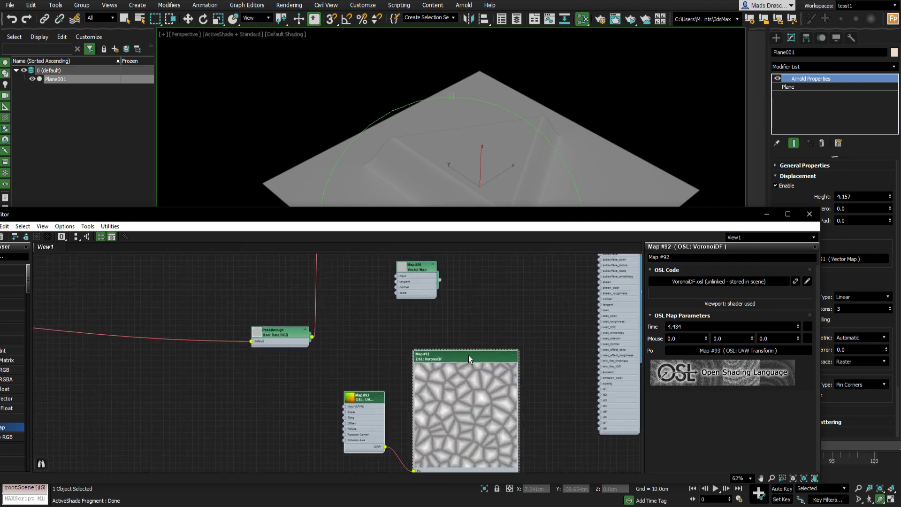
left_click_drag(469, 355, 498, 284)
left_click_drag(412, 268, 279, 405)
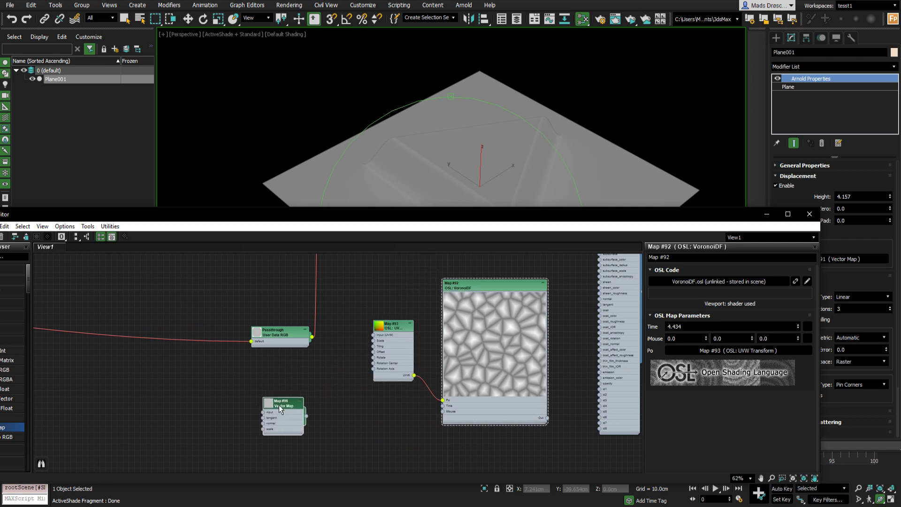
- Place the VoronoiDF and UVW Transform nodes below the User Data nodes near Vector Map #91
middle_click_drag(503, 304, 443, 384)
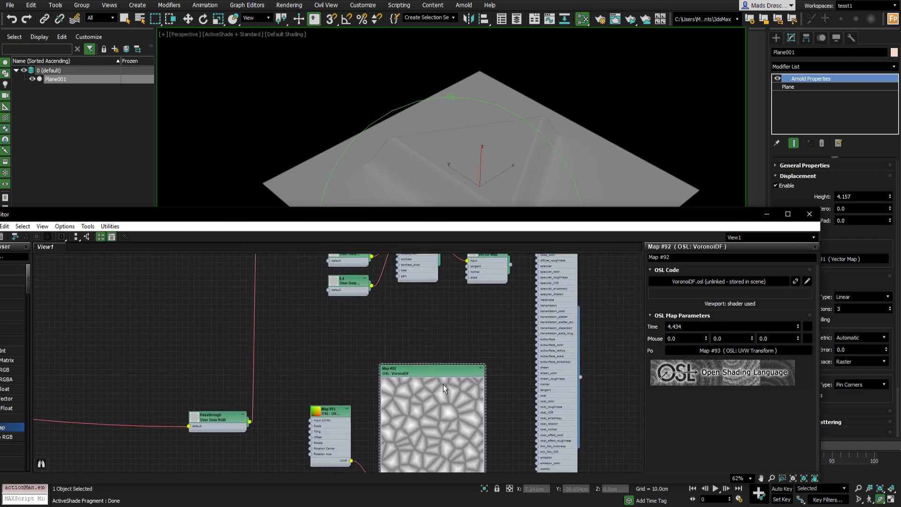
left_click_drag(442, 343, 441, 306)
left_click_drag(332, 413, 321, 354)
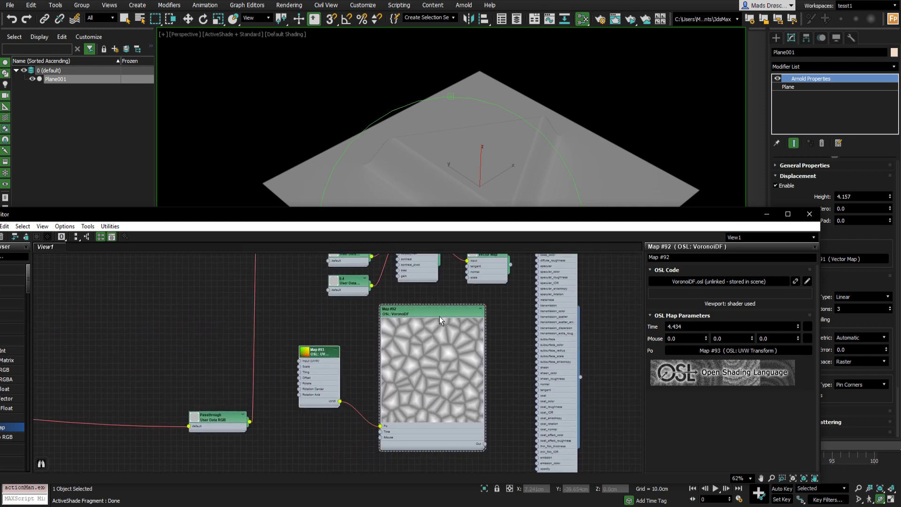
left_click_drag(444, 312, 427, 313)
middle_click_drag(435, 308, 391, 345)
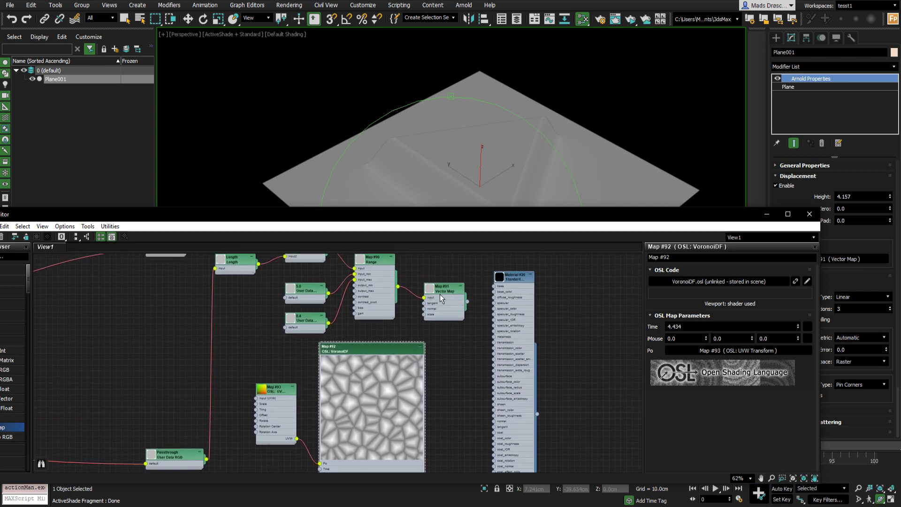
left_click_drag(440, 294, 454, 305)
scroll(396, 359, "up", 2)
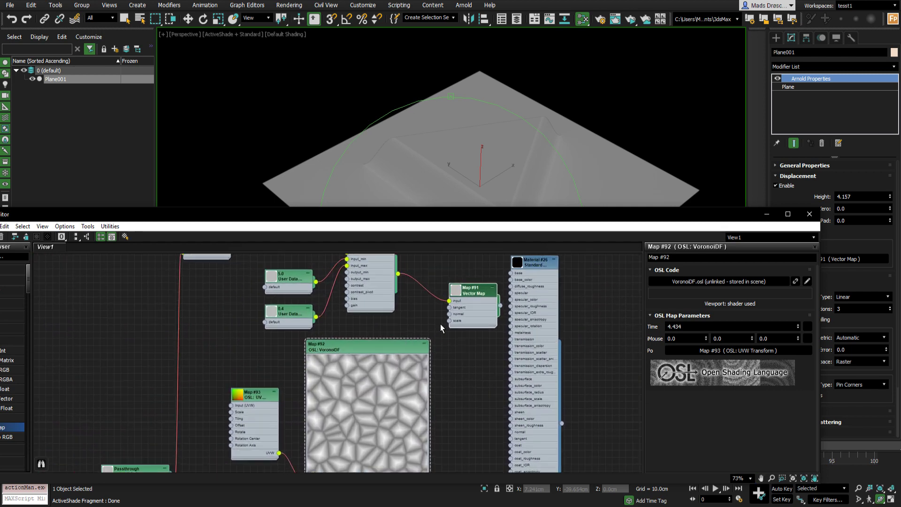
scroll(444, 330, "down", 2)
middle_click_drag(282, 365, 348, 345)
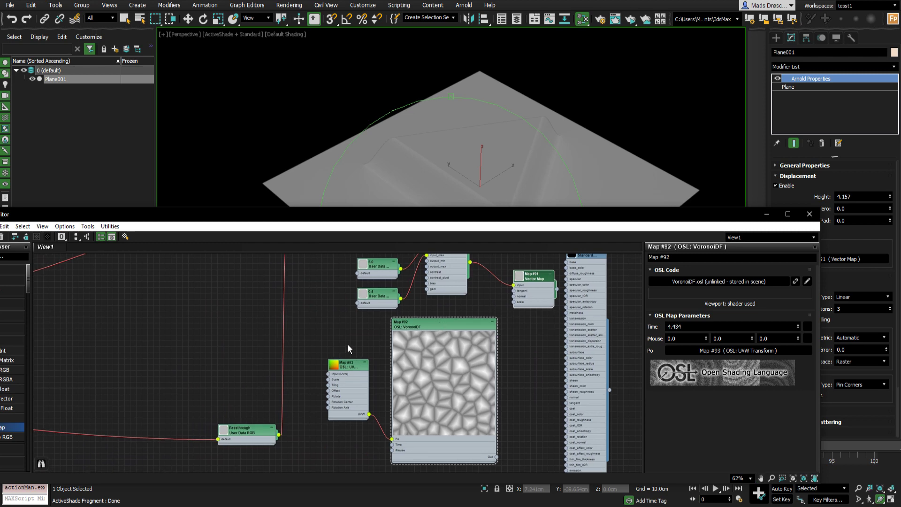
left_click_drag(348, 345, 409, 380)
middle_click_drag(436, 289, 458, 308)
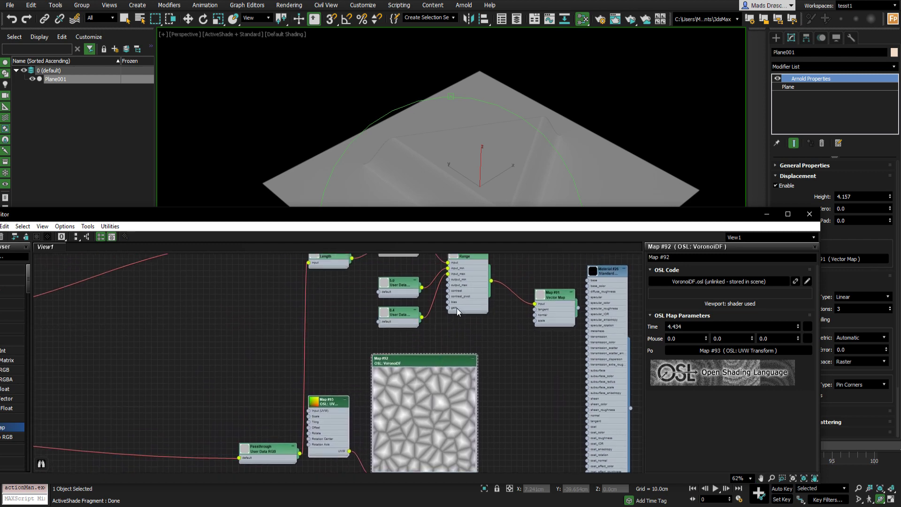
- Connect the VoronoiDF node's output into the Range node's input so it drives the displacement
left_click_drag(458, 308, 497, 356)
scroll(474, 376, "up", 2)
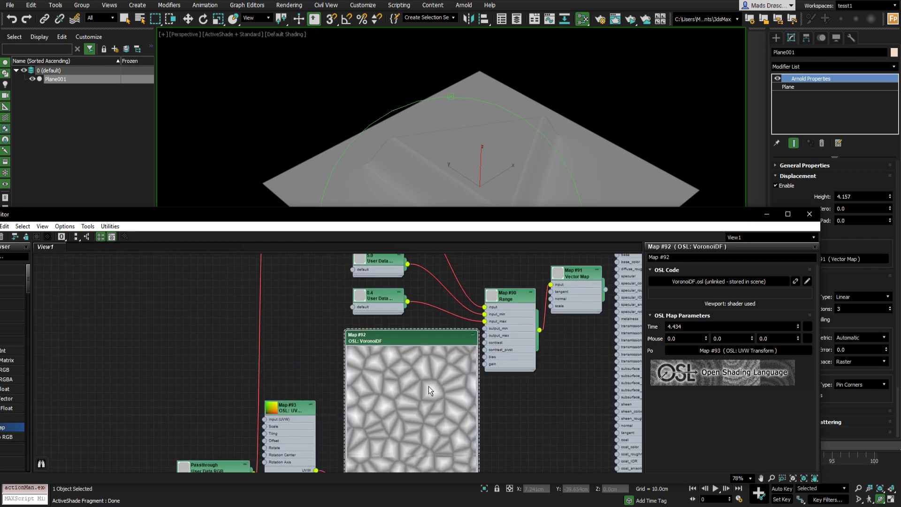
left_click_drag(429, 387, 412, 374)
double_click(445, 218)
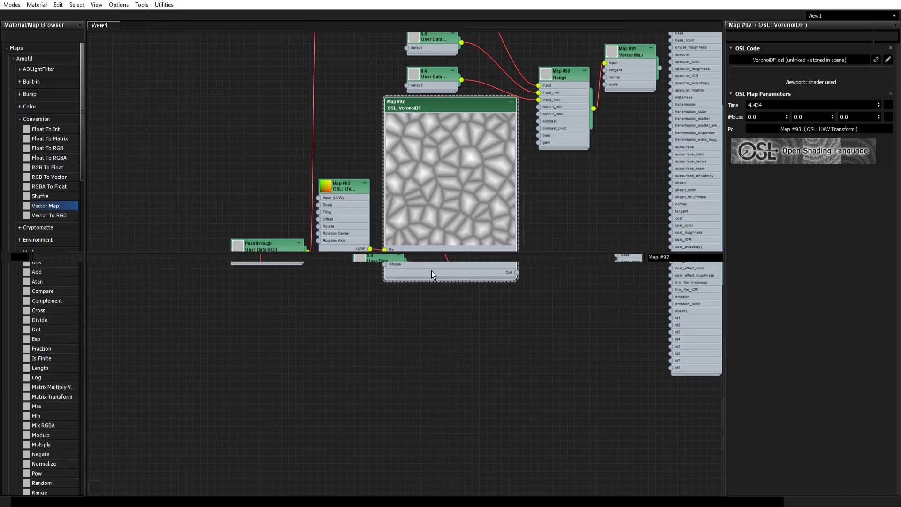
middle_click_drag(455, 163, 426, 236)
scroll(426, 236, "up", 1)
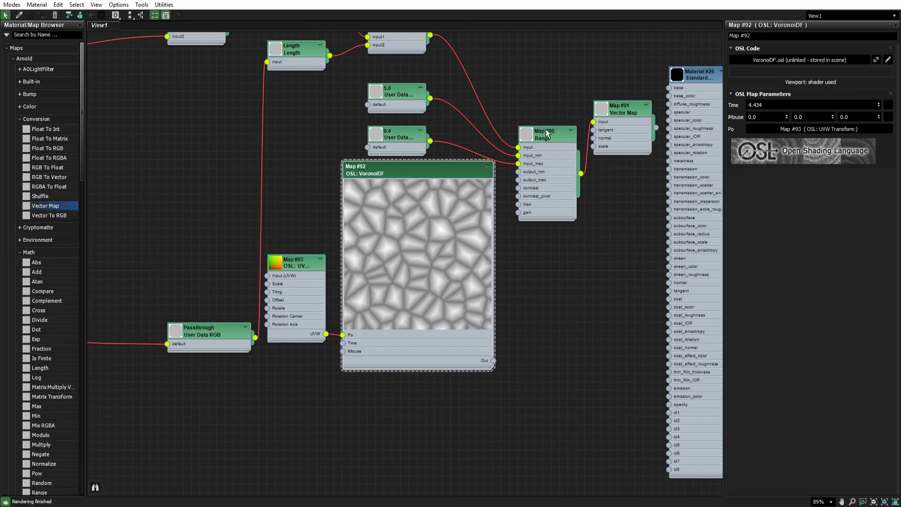
left_click_drag(546, 138, 537, 120)
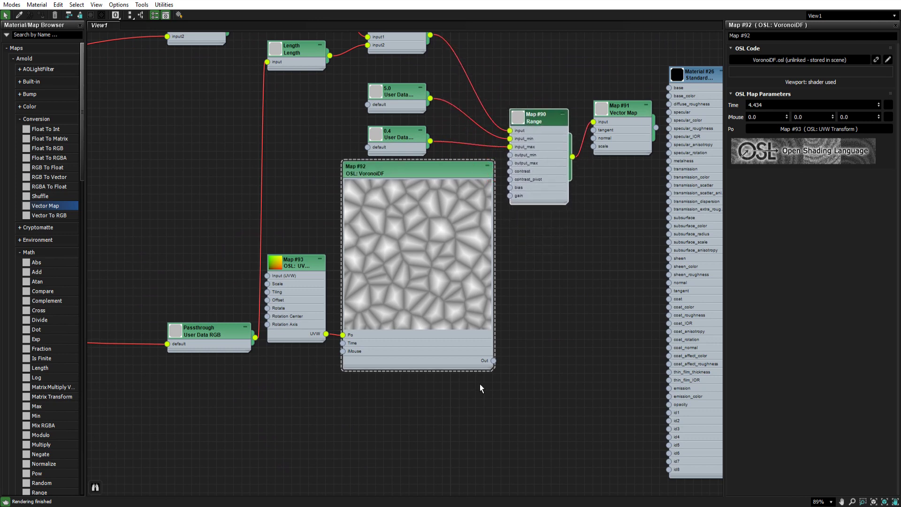
left_click_drag(493, 361, 511, 162)
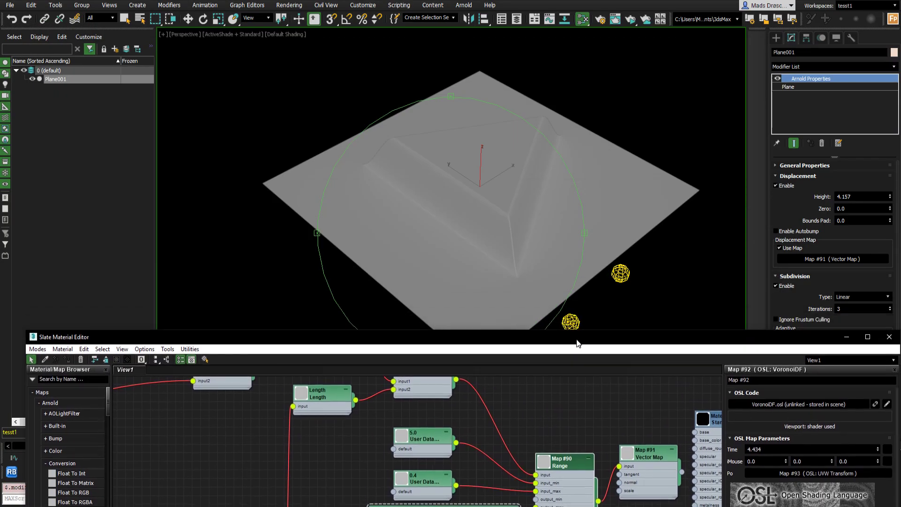
- Examine the Voronoi-displaced plane in the viewport and the surrounding node network
left_click(493, 234)
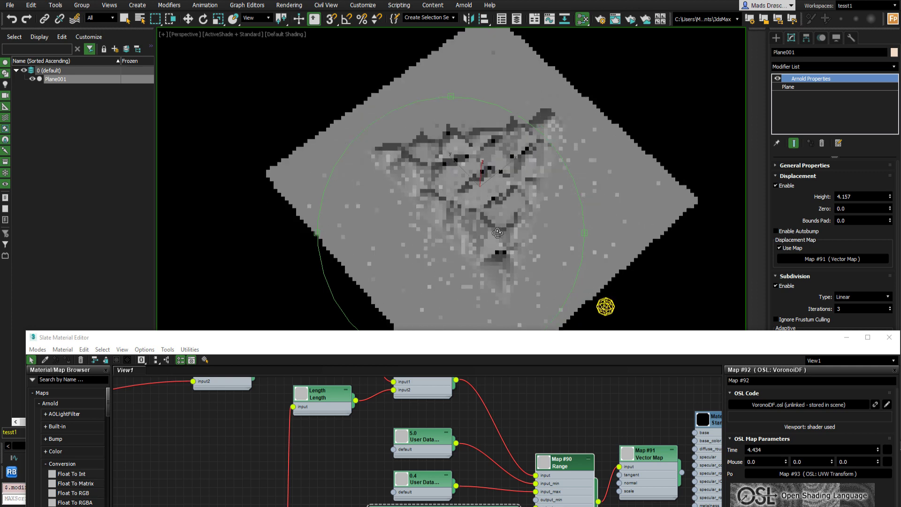
mouse_move(500, 210)
left_mouse_down()
mouse_move(474, 211)
mouse_move(474, 203)
mouse_move(498, 204)
mouse_move(488, 312)
mouse_move(498, 336)
mouse_move(510, 205)
left_mouse_up()
scroll(503, 337, "down", 6)
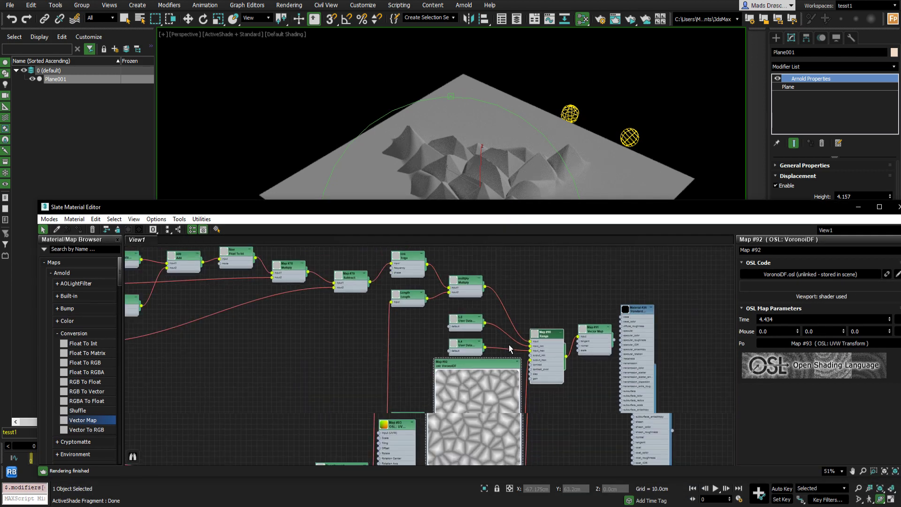
left_click_drag(490, 370, 490, 381)
middle_click_drag(310, 349, 471, 362)
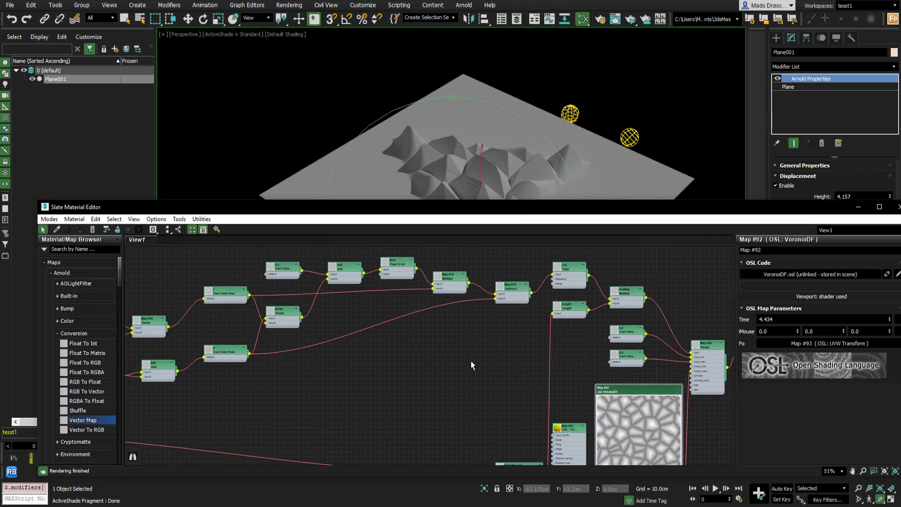
scroll(416, 372, "down", 2)
mouse_move(353, 382)
middle_mouse_down()
mouse_move(478, 357)
mouse_move(454, 373)
middle_mouse_up()
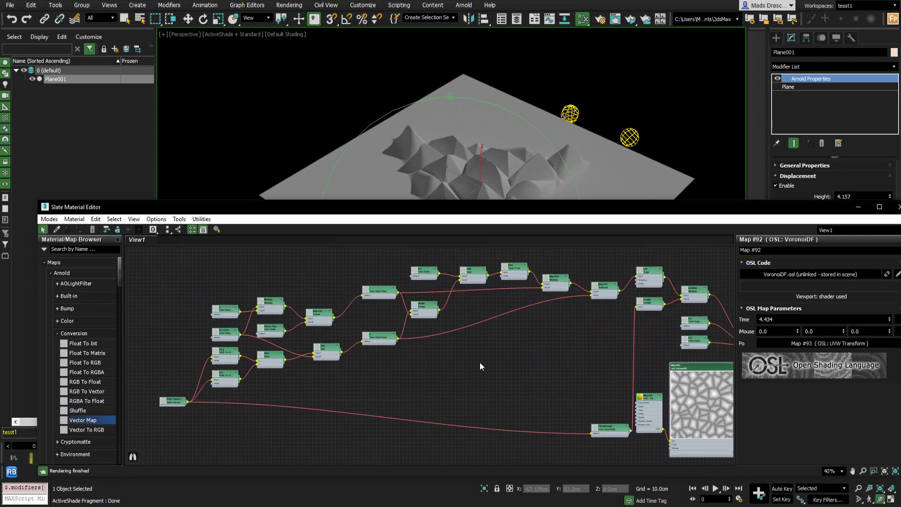
middle_click_drag(554, 334, 485, 341)
left_click_drag(516, 213, 500, 271)
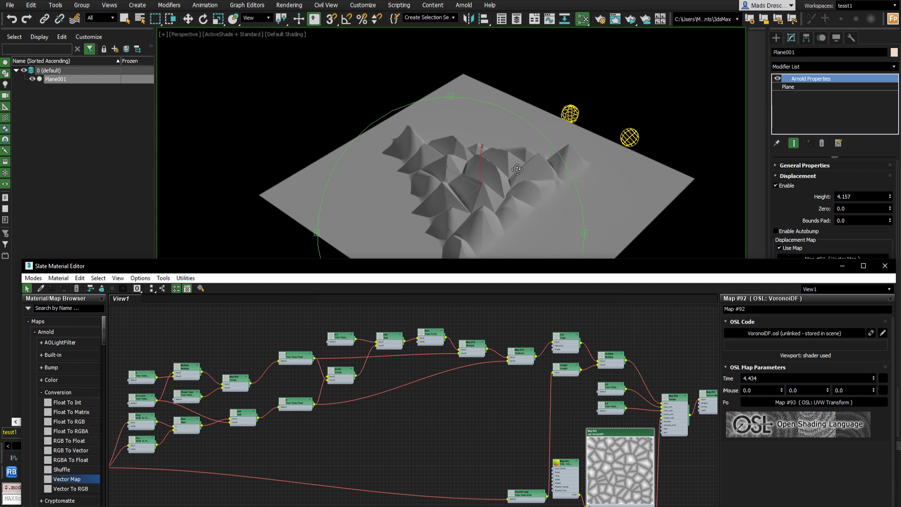
middle_click_drag(556, 392, 435, 332)
scroll(492, 374, "up", 5)
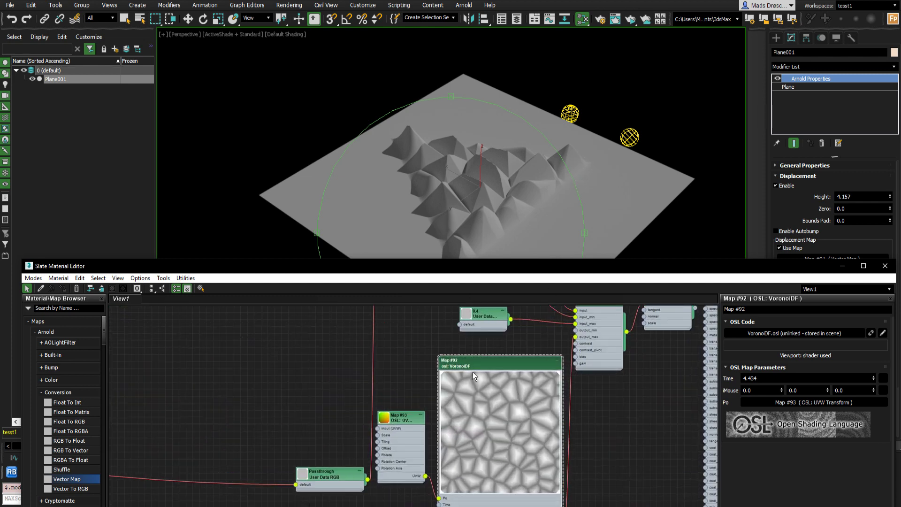
- Set the UVW Transform node's Scale to 3.0
left_click(397, 420)
left_click(397, 419)
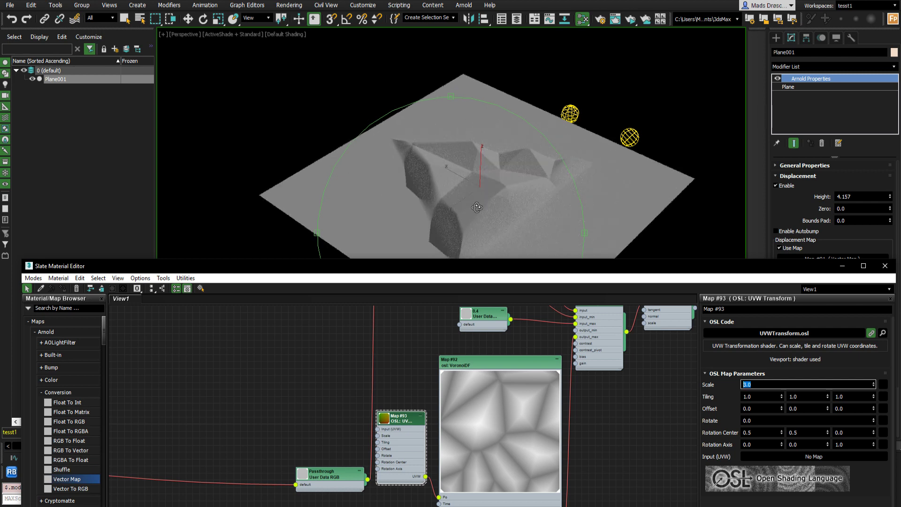
mouse_move(477, 208)
left_mouse_down()
mouse_move(534, 209)
mouse_move(463, 206)
mouse_move(471, 208)
left_mouse_up()
middle_click_drag(468, 190, 463, 167)
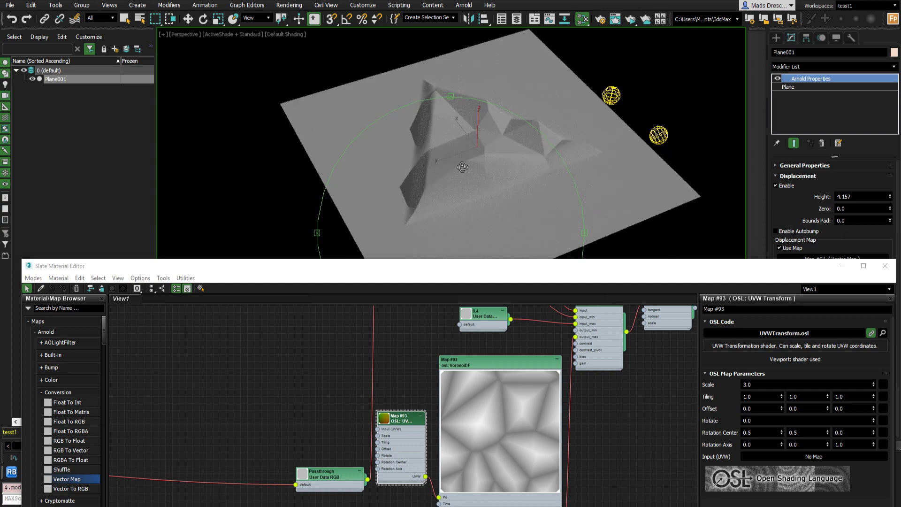
- Review the whole node network's connections and the displaced plane in the viewport
left_click_drag(500, 267, 513, 146)
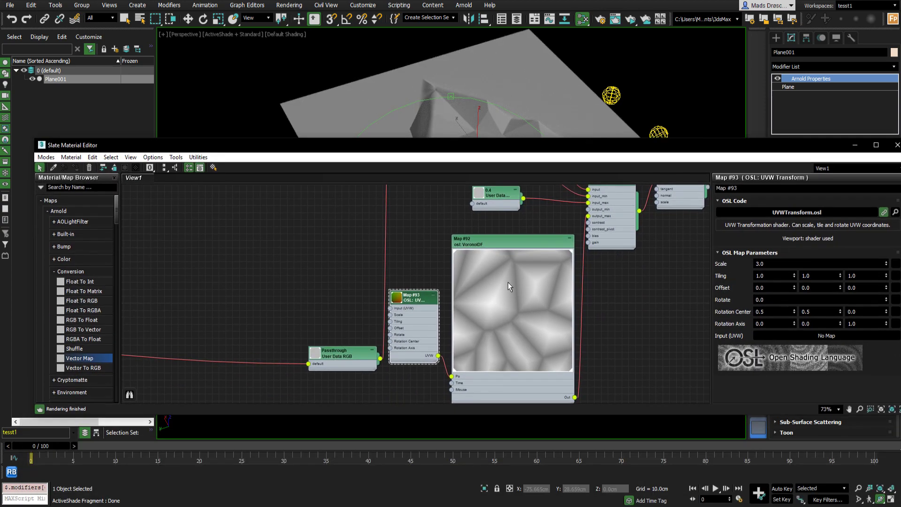
scroll(508, 306, "down", 3)
scroll(508, 317, "down", 1)
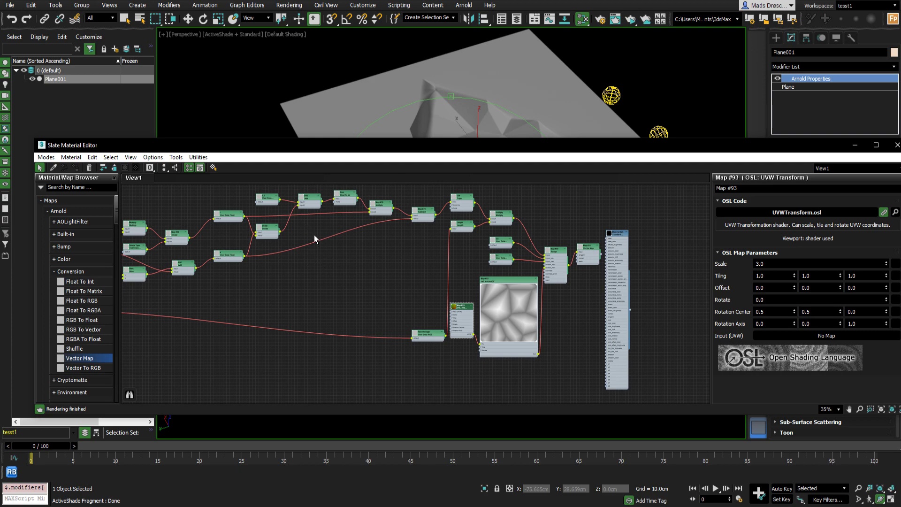
middle_click_drag(349, 233, 475, 278)
scroll(256, 308, "up", 6)
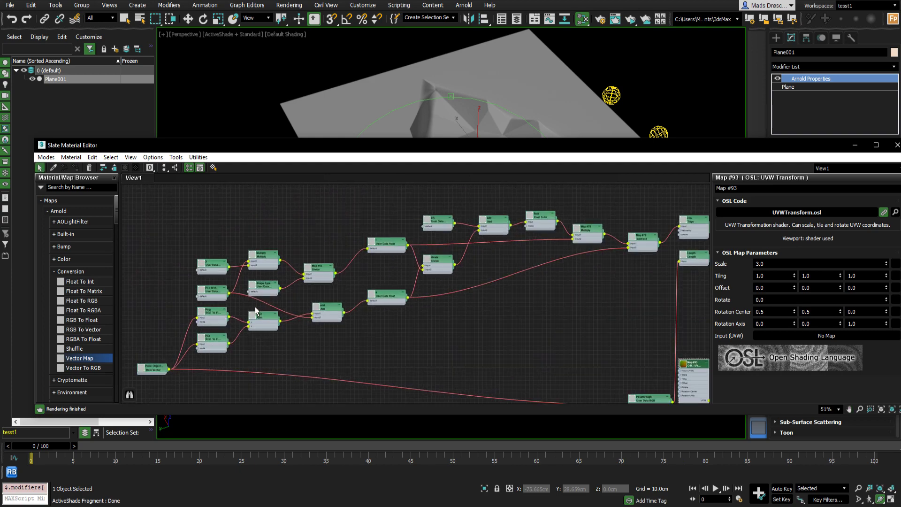
scroll(169, 290, "up", 5)
scroll(296, 282, "down", 5)
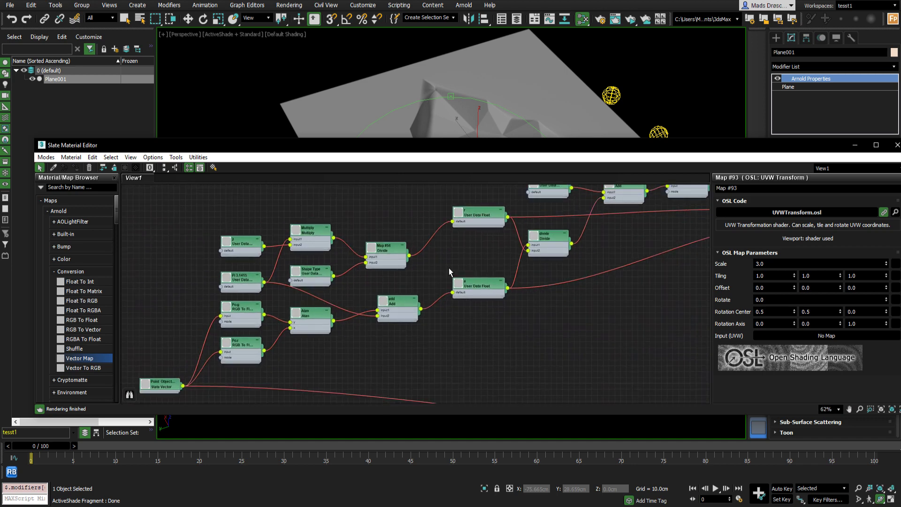
scroll(504, 254, "up", 1)
middle_click_drag(505, 253, 298, 310)
middle_click_drag(468, 259, 255, 175)
middle_click_drag(383, 265, 488, 196)
scroll(449, 280, "up", 4)
scroll(449, 280, "down", 3)
middle_click_drag(447, 301, 435, 286)
scroll(444, 284, "up", 1)
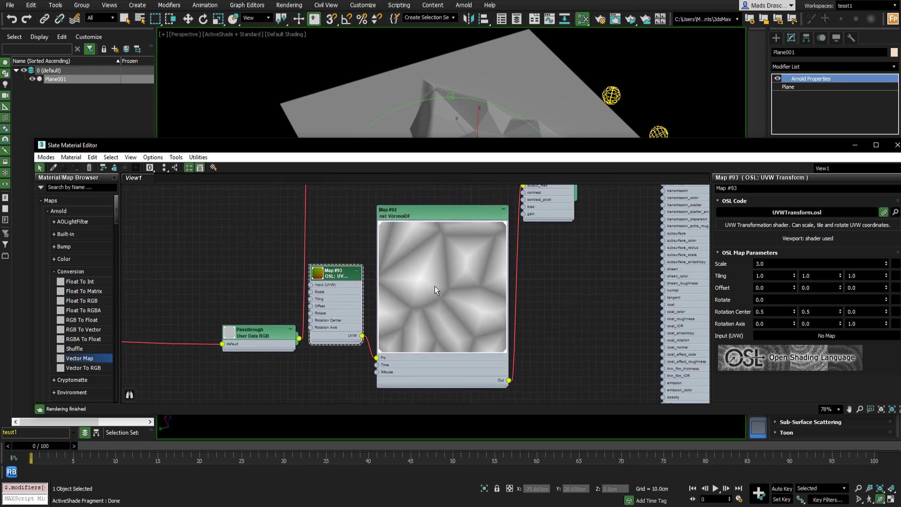
scroll(435, 286, "down", 5)
mouse_move(516, 207)
middle_mouse_down()
mouse_move(477, 315)
mouse_move(571, 265)
middle_mouse_up()
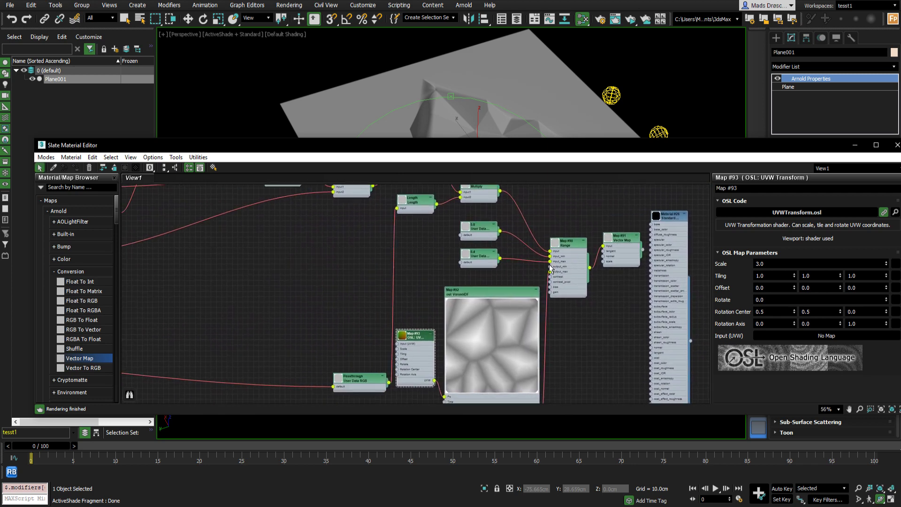
mouse_move(416, 218)
middle_mouse_down()
mouse_move(474, 279)
mouse_move(499, 283)
middle_mouse_up()
middle_click_drag(337, 301, 641, 289)
mouse_move(407, 314)
middle_mouse_down()
mouse_move(473, 280)
mouse_move(580, 261)
mouse_move(320, 337)
middle_mouse_up()
scroll(385, 242, "up", 3)
scroll(385, 241, "down", 1)
scroll(385, 241, "down", 1)
middle_click_drag(588, 269, 450, 264)
scroll(622, 269, "up", 1)
middle_click_drag(622, 270, 400, 258)
scroll(495, 266, "down", 3)
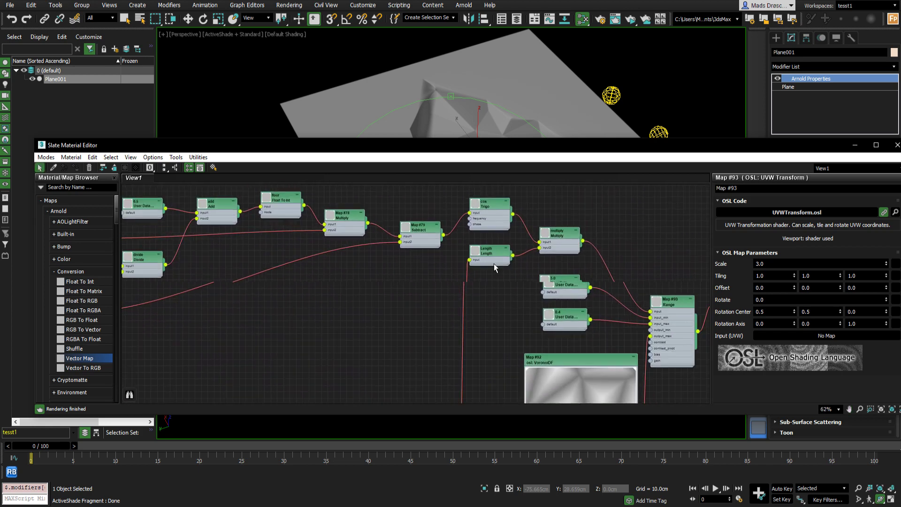
middle_click_drag(579, 289, 473, 270)
scroll(474, 270, "up", 2)
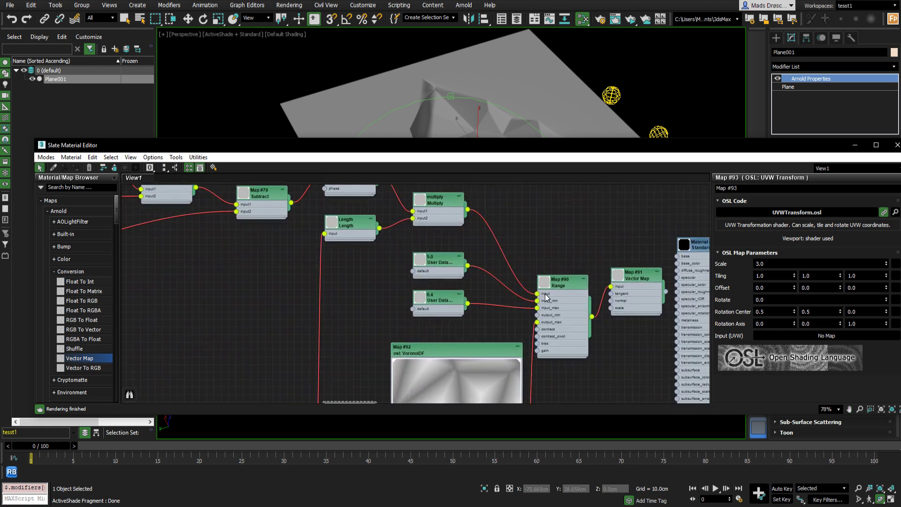
middle_click_drag(543, 294, 370, 253)
scroll(472, 232, "up", 1)
left_click_drag(472, 234, 473, 261)
left_click_drag(487, 150, 464, 309)
left_click_drag(466, 189, 479, 214)
left_click_drag(473, 172, 465, 156)
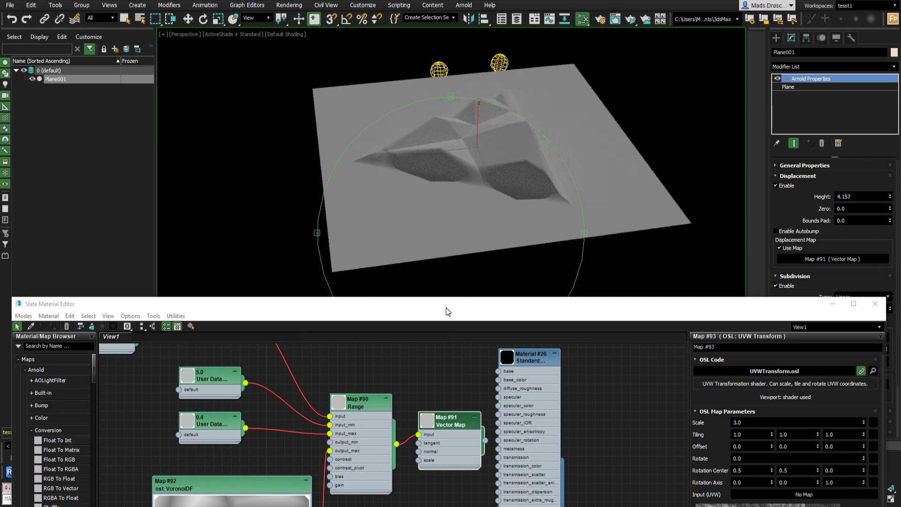
left_click_drag(470, 304, 494, 80)
- Add an Arnold Utility Cache node to the graph and place it to the right of the VoronoiDF node
middle_click_drag(197, 199, 308, 179)
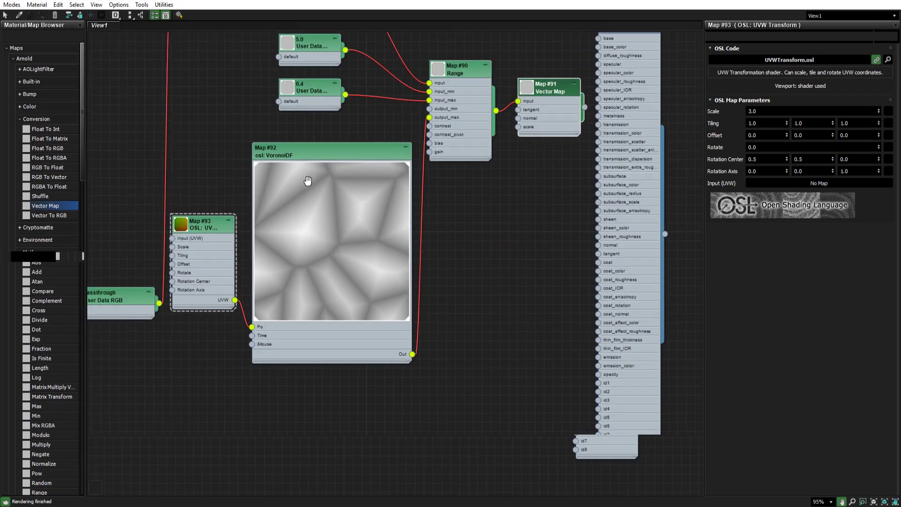
scroll(47, 265, "down", 10)
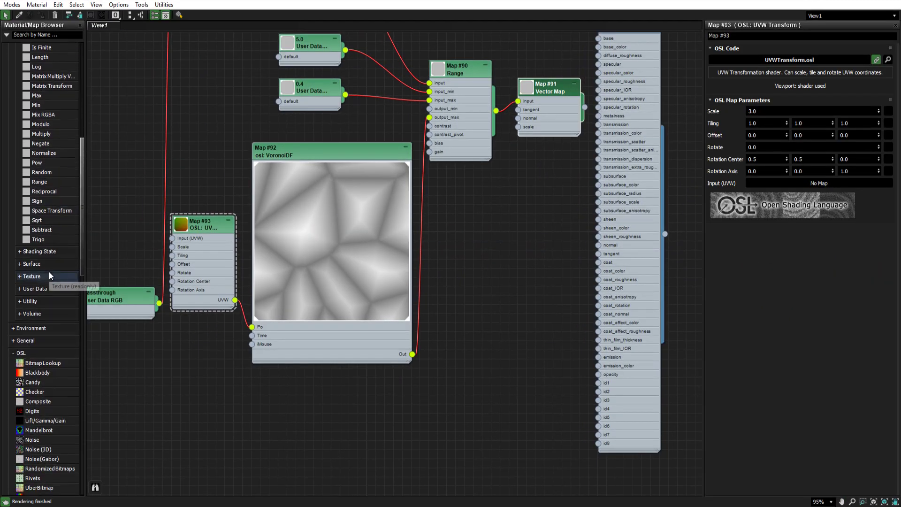
left_click(49, 299)
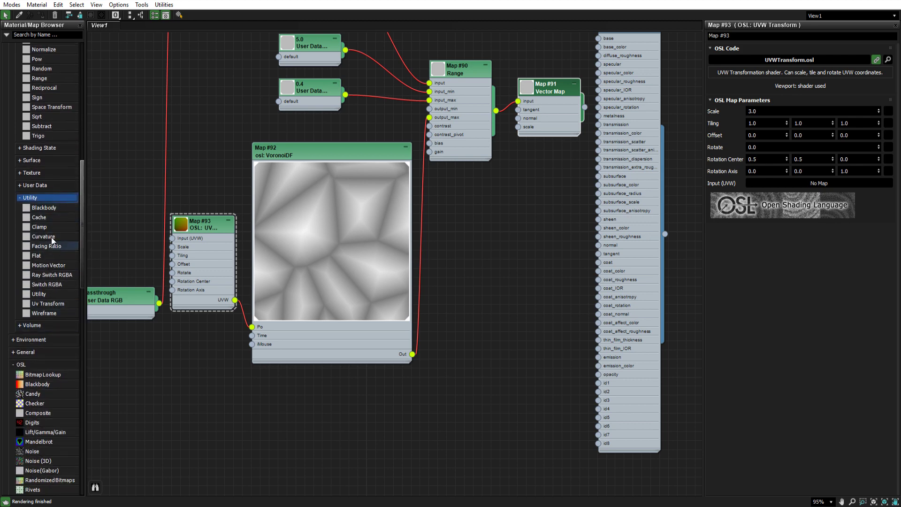
left_click_drag(179, 239, 523, 214)
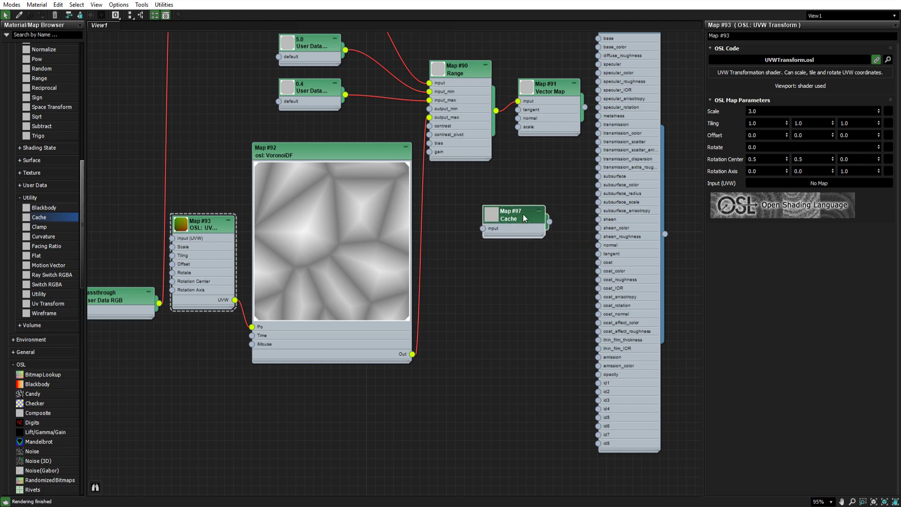
scroll(511, 219, "up", 1)
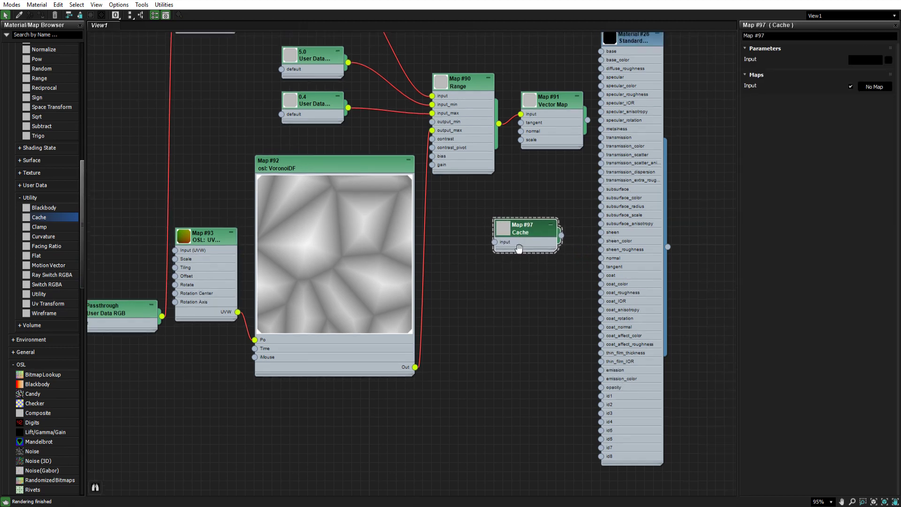
left_click_drag(517, 226, 509, 294)
middle_click_drag(505, 232, 506, 231)
scroll(576, 271, "down", 6)
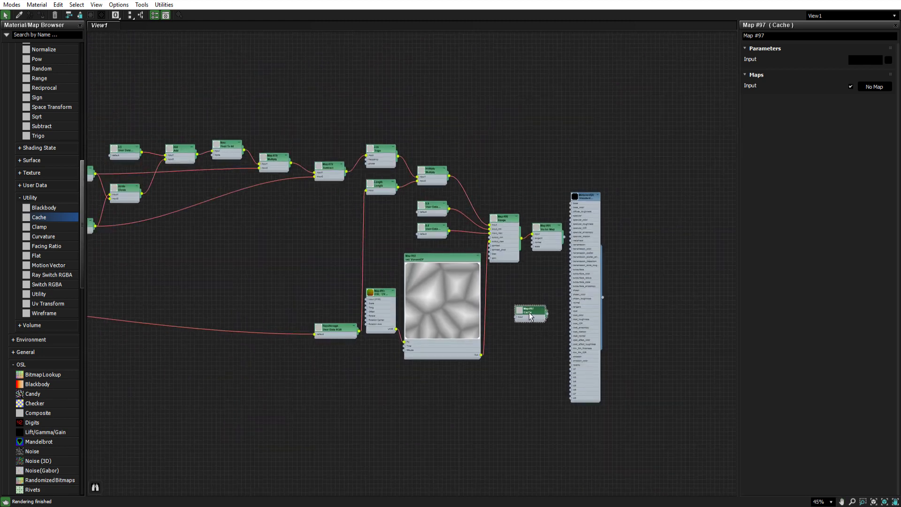
mouse_move(529, 313)
middle_mouse_down()
mouse_move(508, 334)
mouse_move(517, 308)
middle_mouse_up()
- Examine the displaced plane from different angles in the viewport
middle_click_drag(514, 225, 633, 185)
scroll(504, 230, "up", 1)
middle_click_drag(376, 247, 452, 252)
scroll(520, 263, "down", 3)
scroll(456, 253, "up", 1)
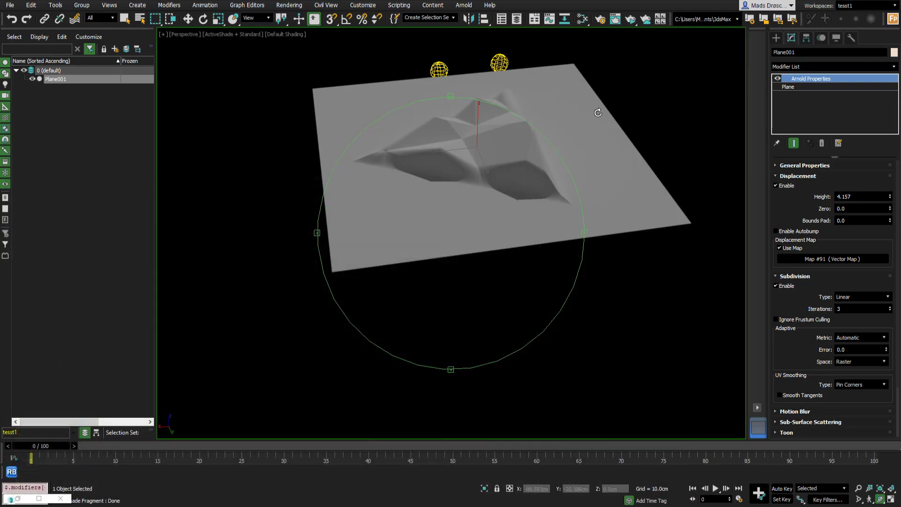
left_click_drag(482, 165, 492, 194)
middle_click_drag(491, 148, 480, 199)
scroll(483, 167, "up", 3)
left_click_drag(483, 202, 456, 201)
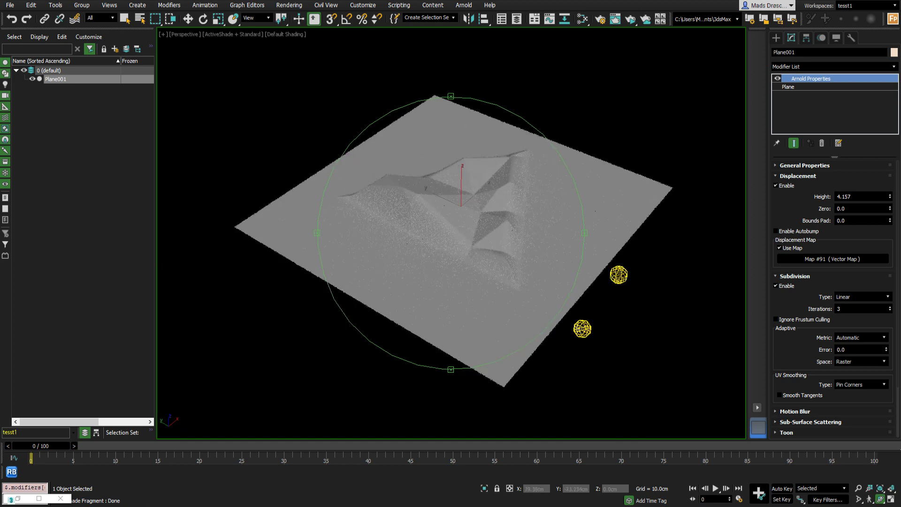